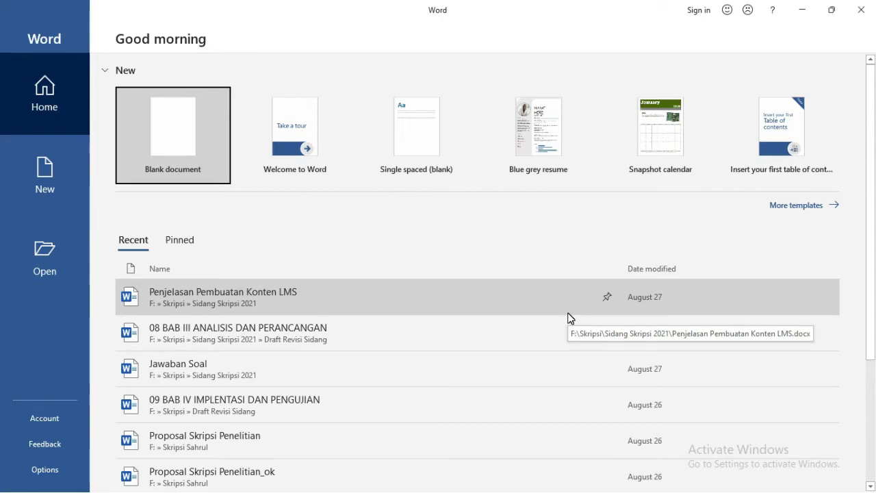
- Create a new blank document and close the Navigation pane and the Get Genuine Office bar
left_click(191, 134)
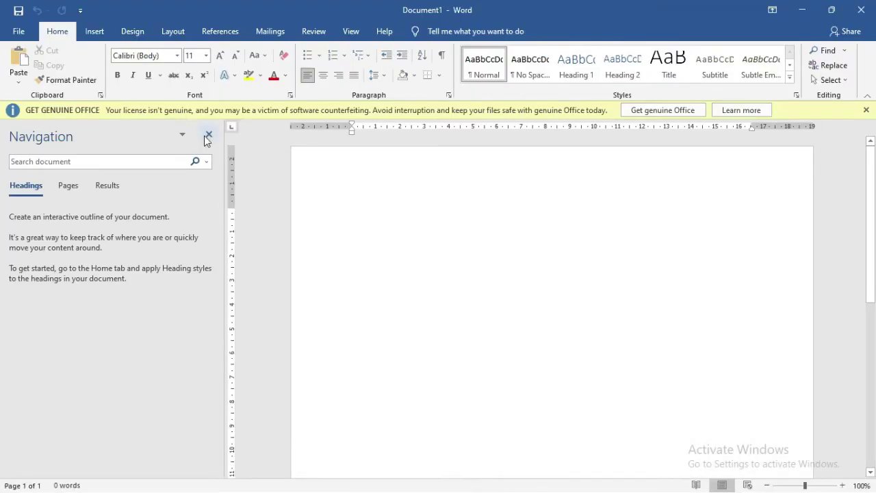
left_click(210, 137)
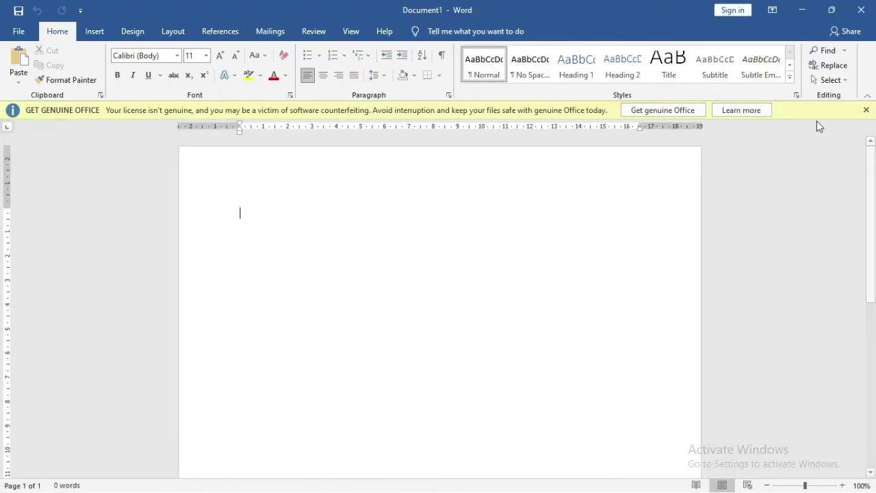
left_click(865, 110)
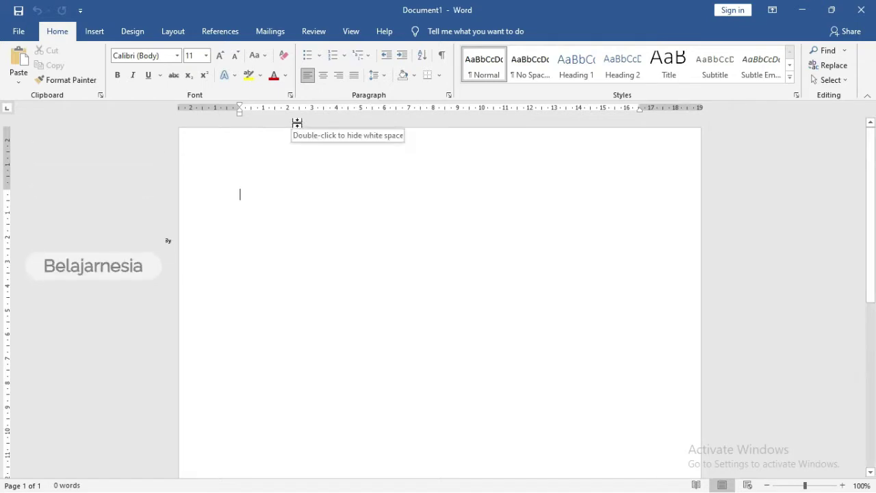
left_click(177, 31)
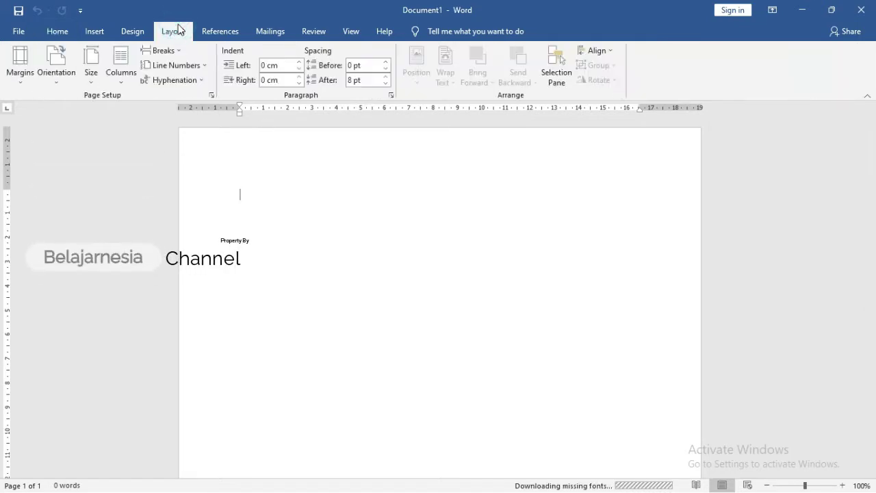
- Set the page to landscape orientation on A4 paper
left_click(65, 71)
left_click(79, 133)
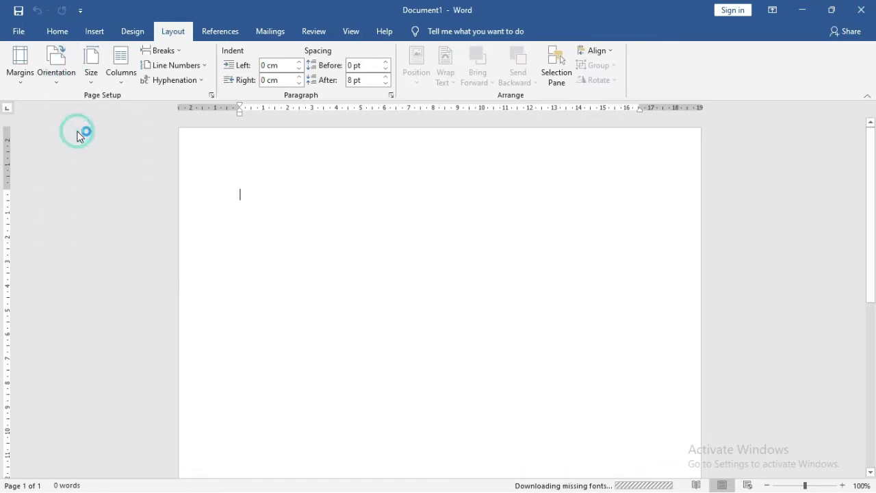
left_click(91, 72)
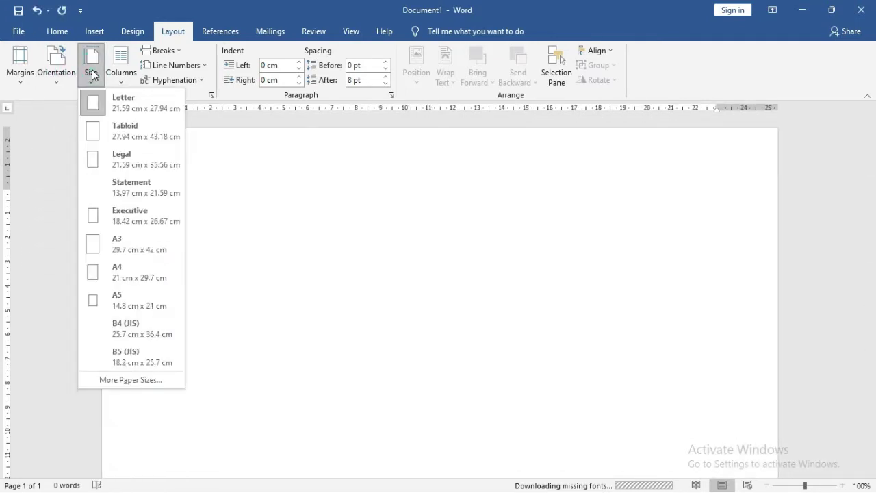
left_click(105, 269)
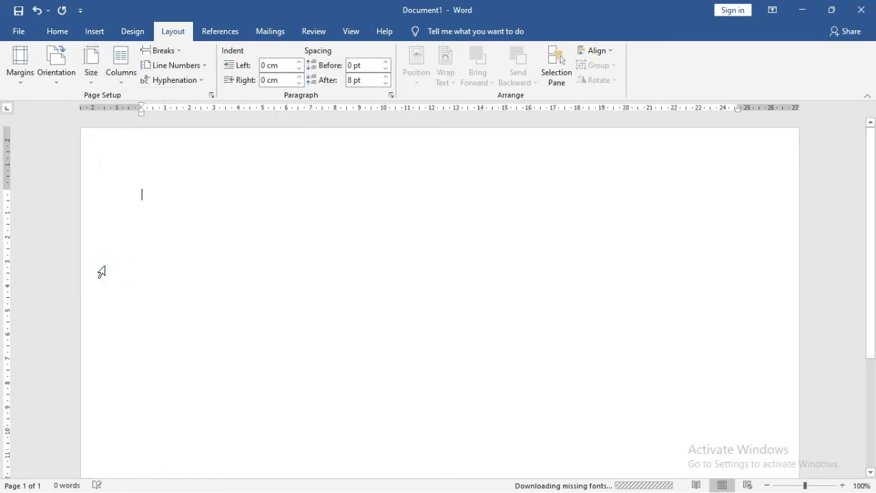
- In Custom Margins, change the top margin to 0.5 cm and copy that value
left_click(28, 78)
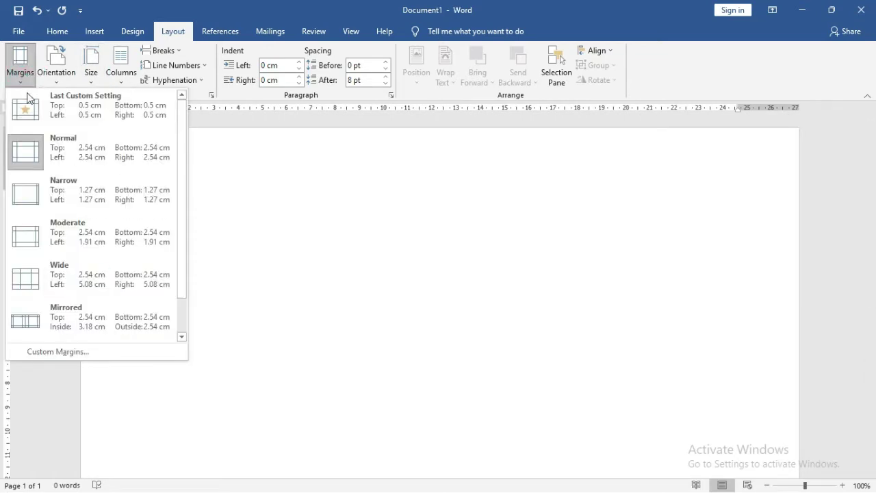
left_click(61, 349)
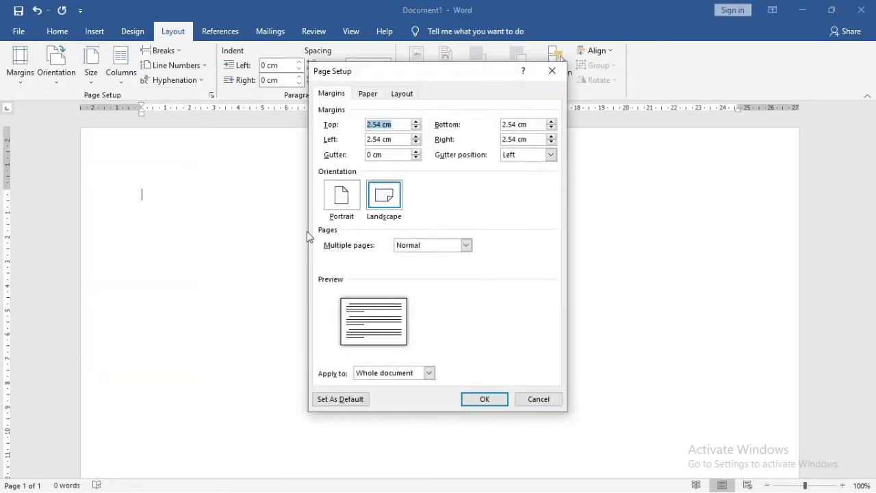
left_click(397, 122)
left_click_drag(397, 68, 326, 76)
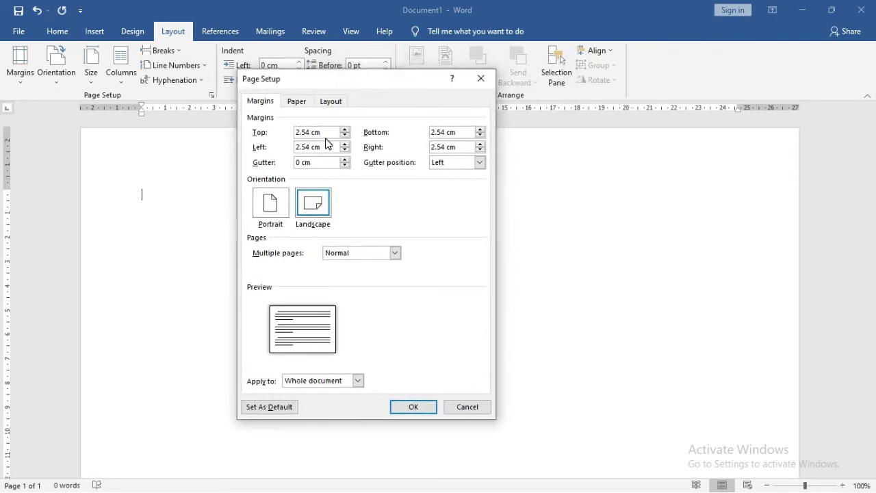
left_click_drag(328, 132, 225, 133)
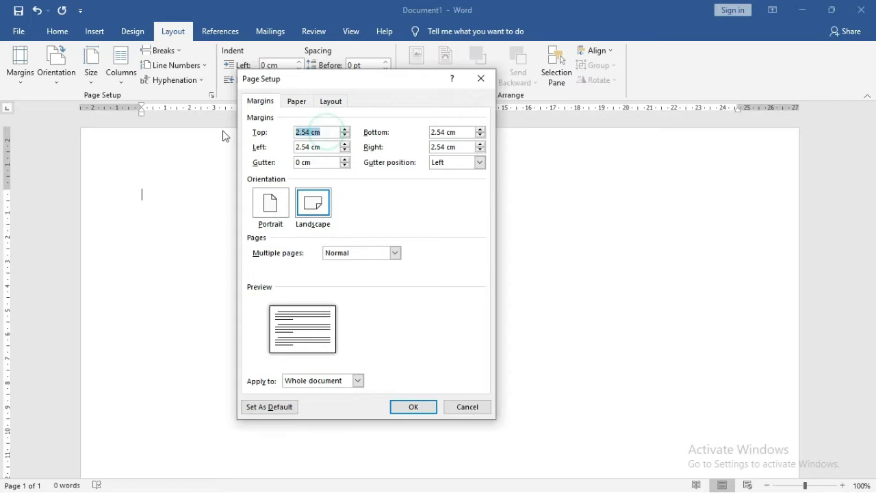
left_click(296, 132)
left_click_drag(300, 132, 296, 132)
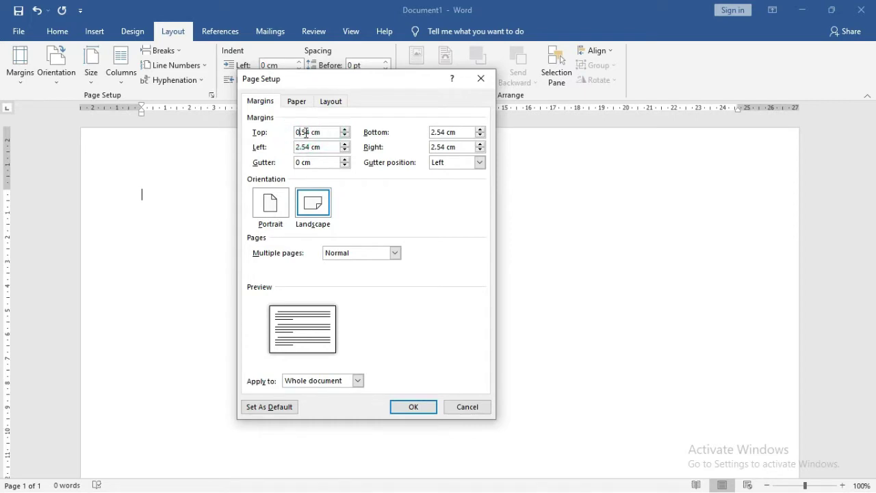
left_click(305, 133)
mouse_move(325, 132)
left_mouse_down()
mouse_move(287, 133)
mouse_move(278, 147)
left_mouse_up()
right_click(306, 133)
left_click(323, 158)
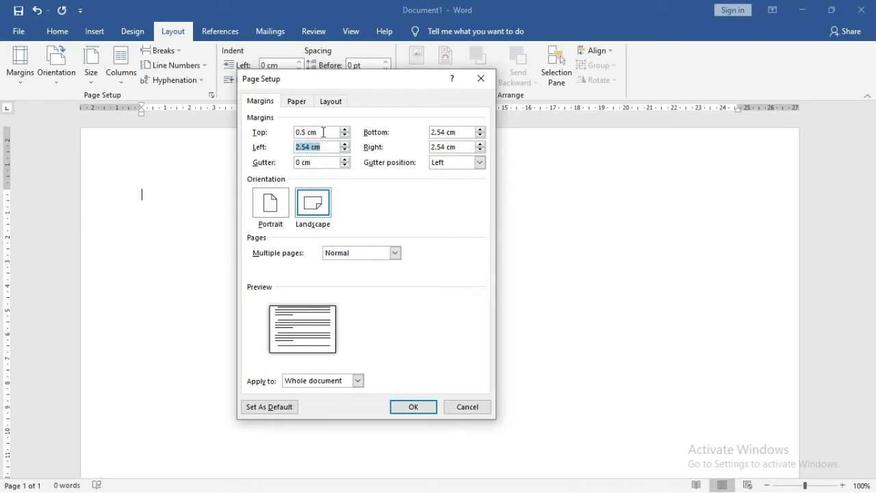
left_click_drag(324, 132, 275, 132)
right_click(306, 132)
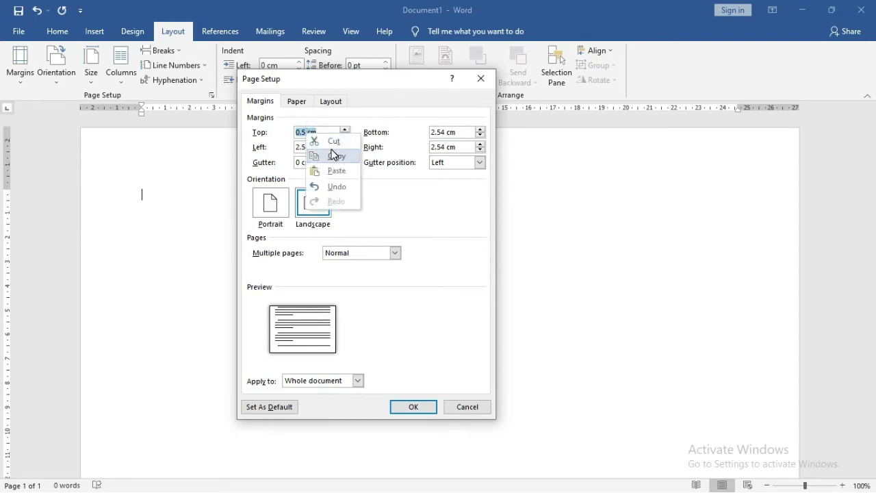
left_click(333, 155)
- Paste 0.5 cm into the left, bottom and right margins and apply the settings
left_click_drag(322, 146, 281, 147)
right_click(307, 148)
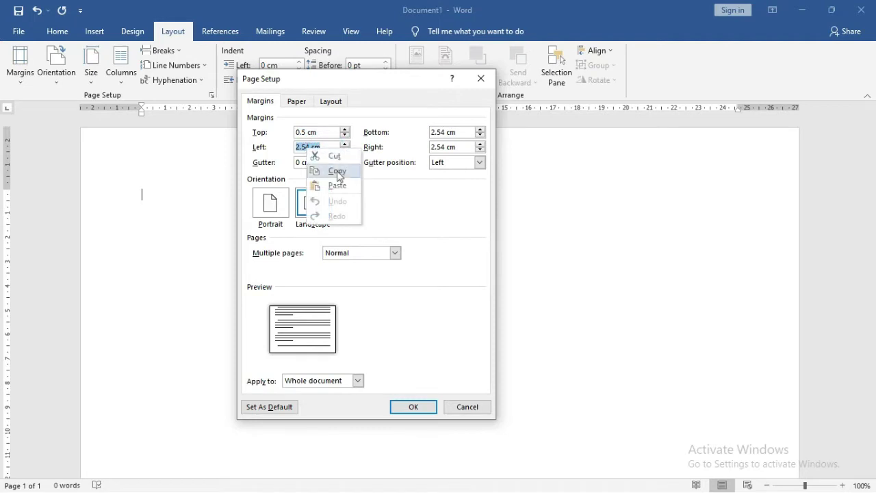
left_click(337, 185)
left_click(457, 132)
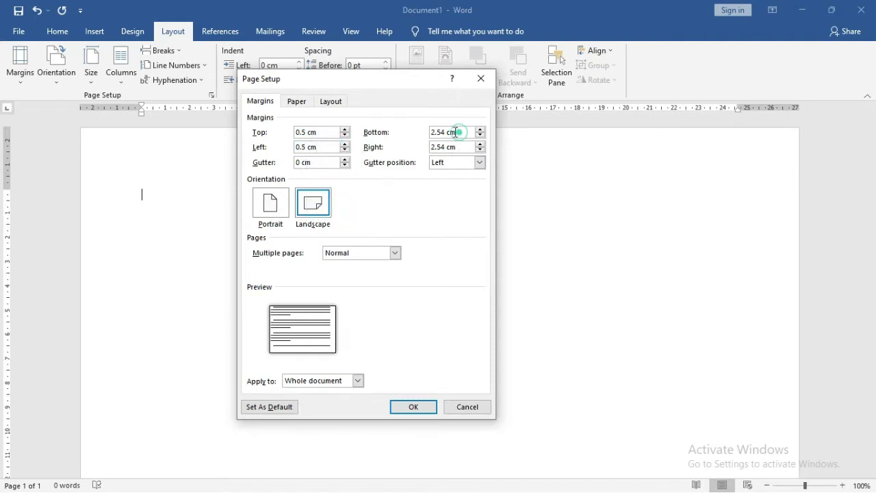
mouse_move(457, 132)
left_mouse_down()
mouse_move(420, 132)
mouse_move(440, 149)
left_mouse_up()
right_click(438, 132)
left_click(462, 170)
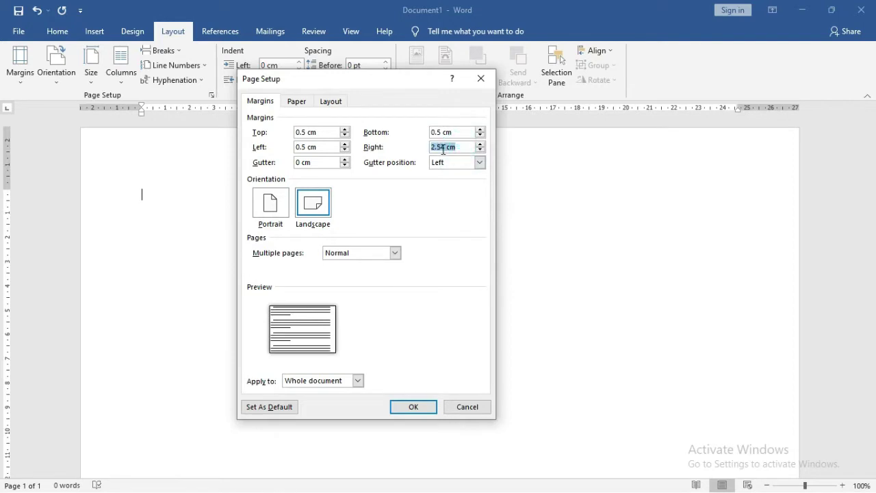
right_click(444, 149)
left_click(465, 187)
left_click(412, 407)
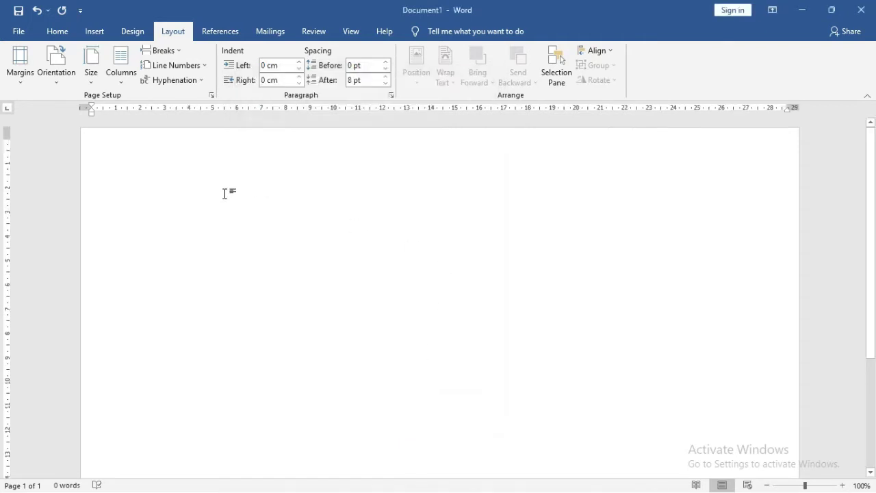
- Draw a rectangle about 7.67 cm tall by 5.11 cm wide near the page's top left
left_click(96, 32)
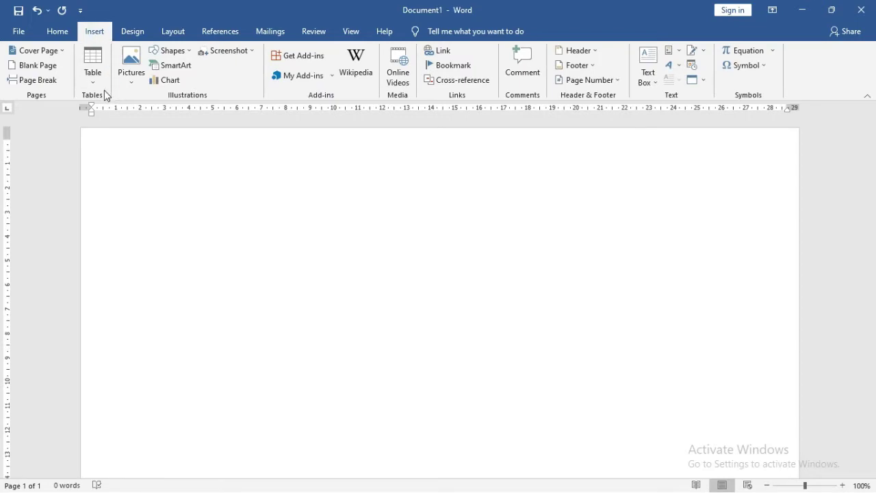
left_click(171, 51)
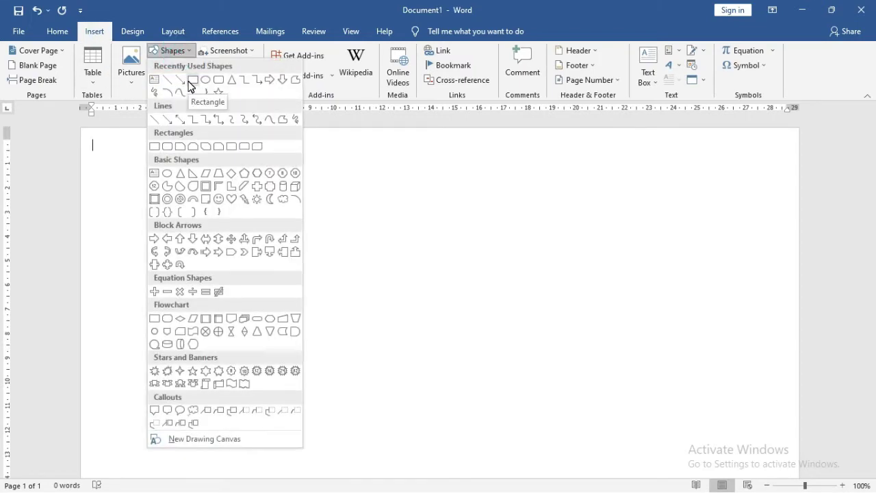
left_click(192, 80)
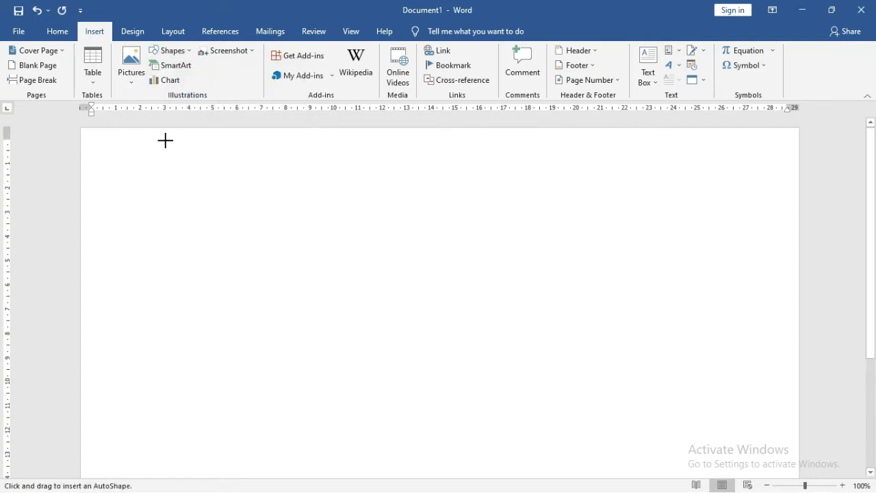
mouse_move(156, 183)
left_mouse_down()
mouse_move(194, 231)
mouse_move(265, 363)
mouse_move(280, 369)
left_mouse_up()
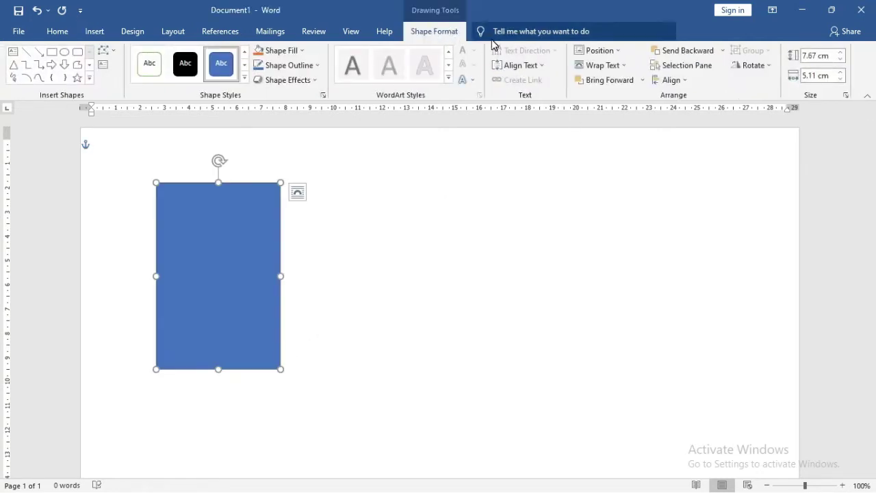
- Set the rectangle's height to 8.5 cm
left_click(812, 59)
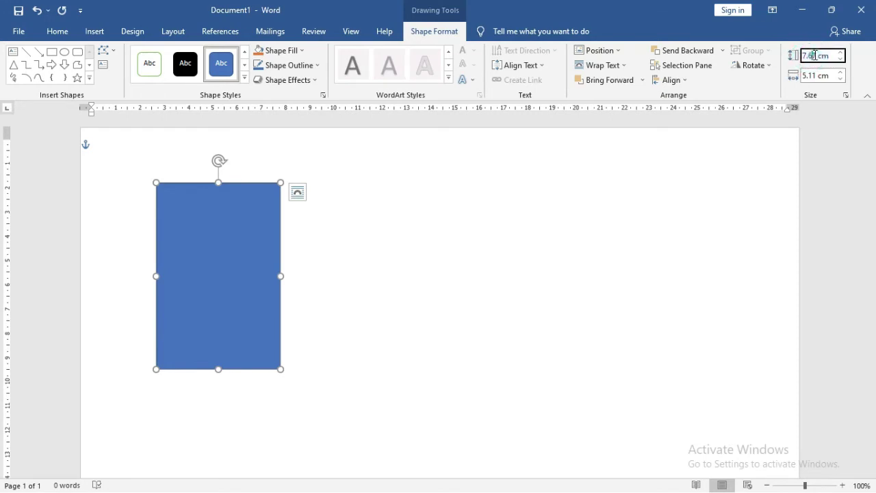
left_click(815, 55)
double_click(816, 55)
type("8")
key("Return")
key("alt")
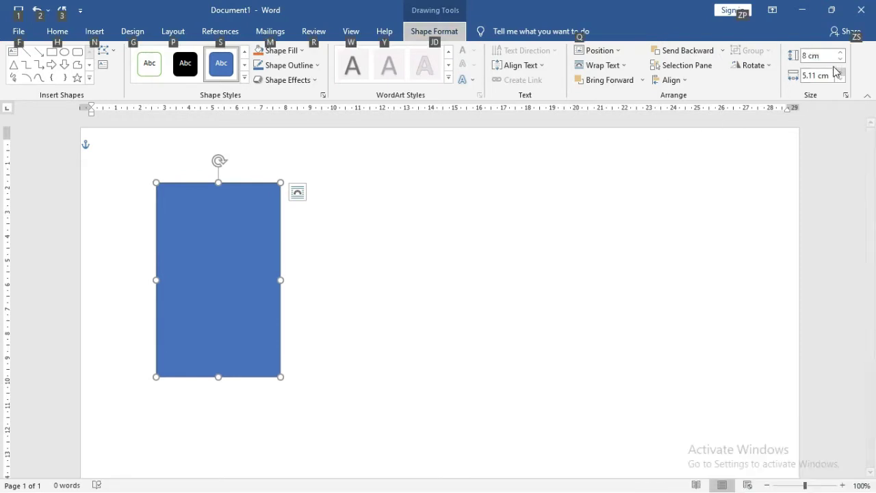
left_click(808, 55)
left_click(807, 55)
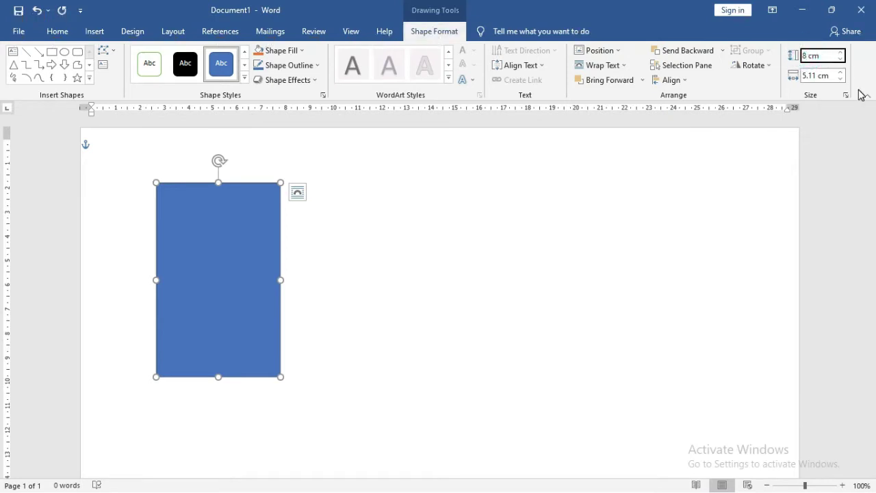
type(".5")
left_click(815, 75)
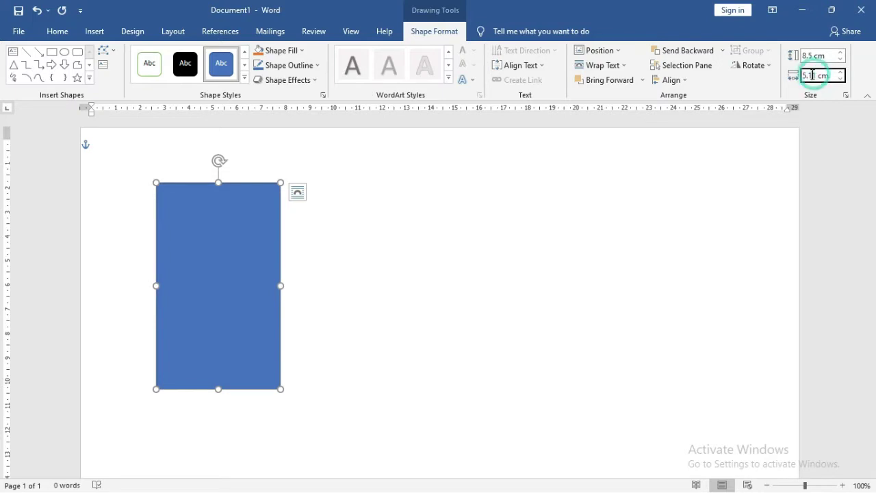
- Set the rectangle's width to 5.3 cm, recheck the 8.5 cm height, and deselect it
left_click(818, 76)
key("BackSpace")
key("BackSpace")
key("BackSpace")
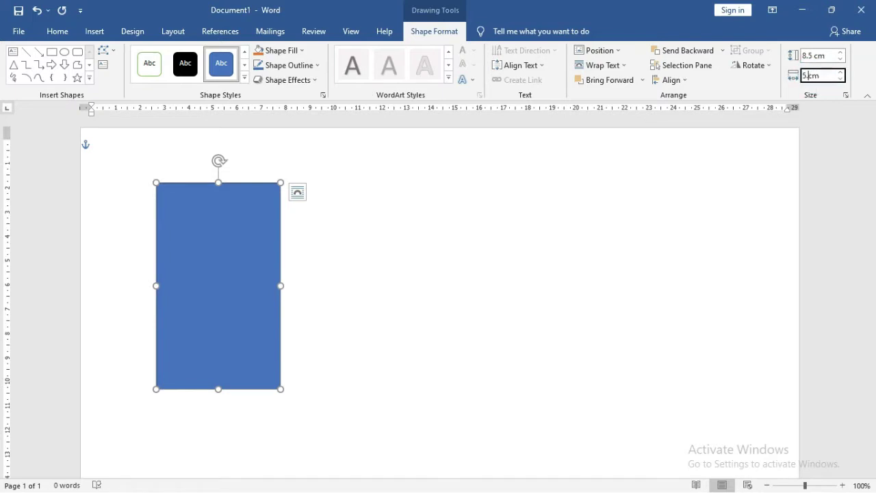
type(".3")
key("Return")
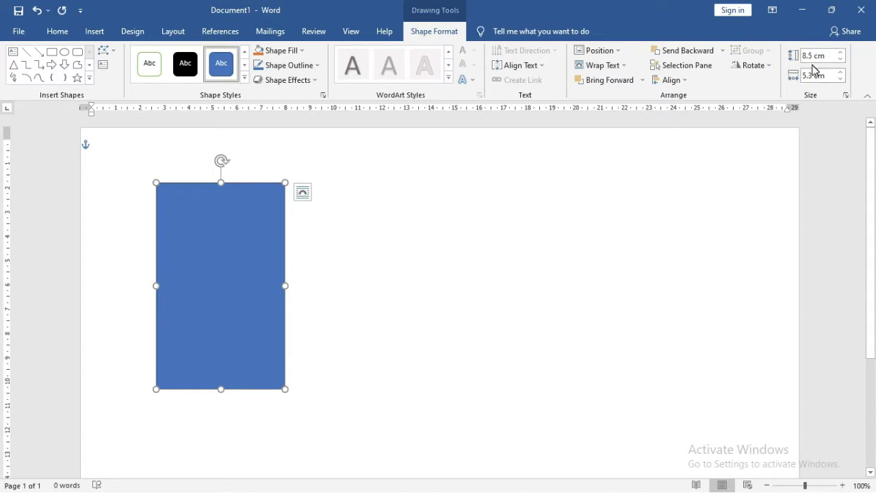
left_click(813, 55)
left_click(813, 55)
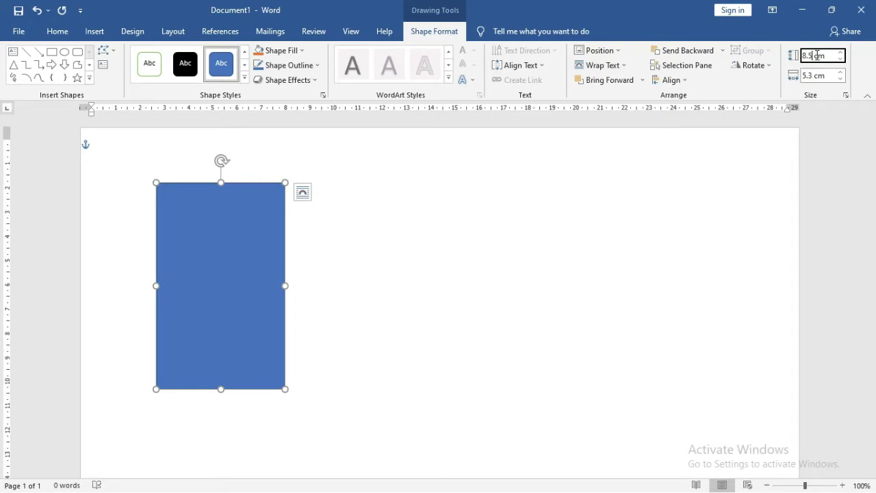
double_click(819, 56)
left_click(817, 76)
left_click(826, 56)
left_click(404, 186)
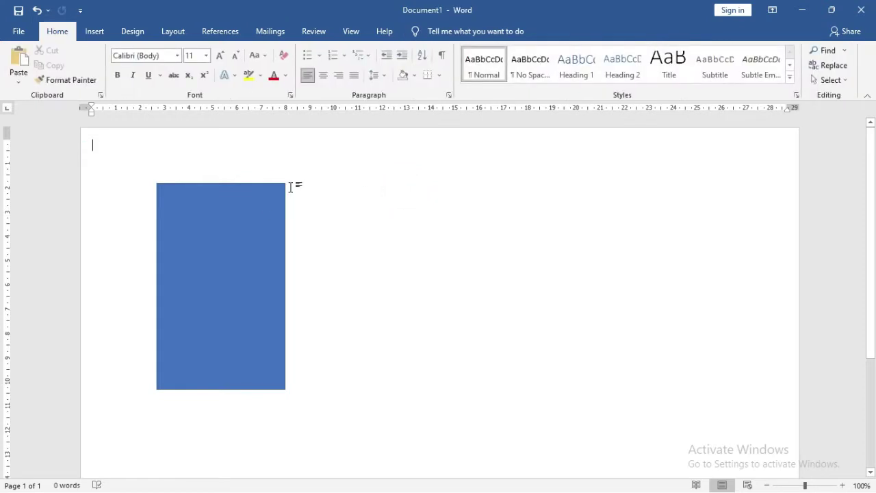
- Remove the outline from the blue rectangle
left_click(228, 221)
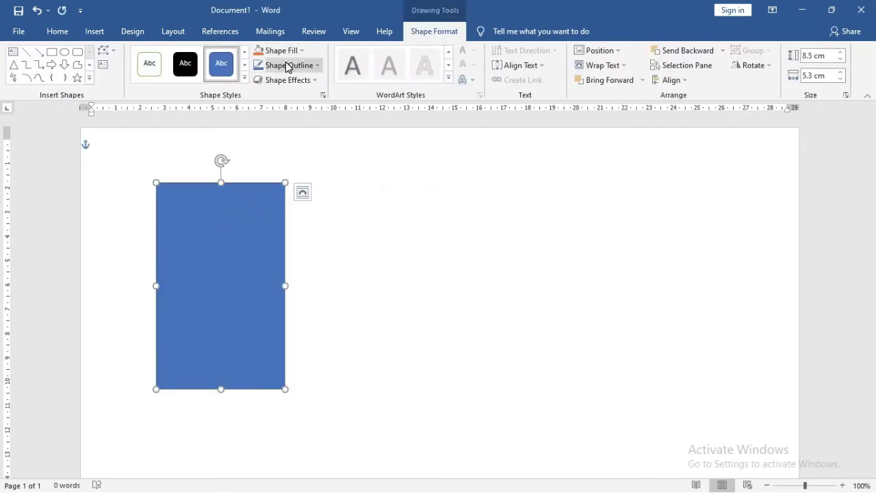
left_click(308, 66)
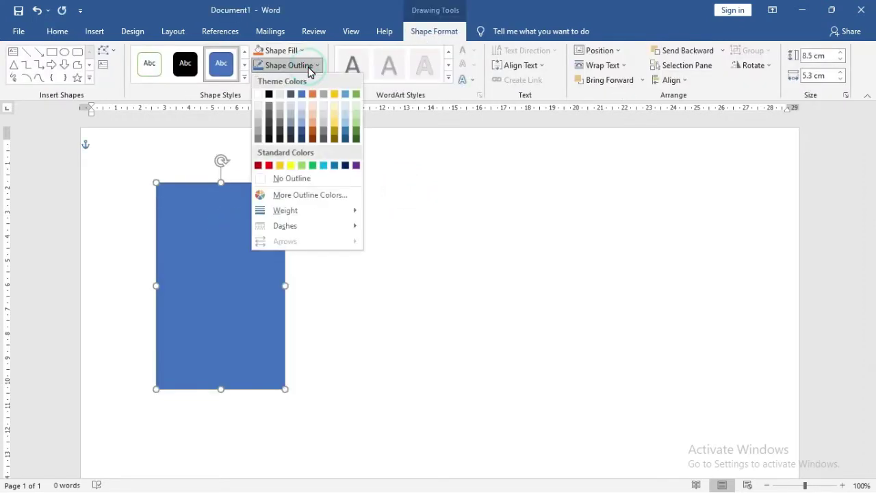
left_click(297, 179)
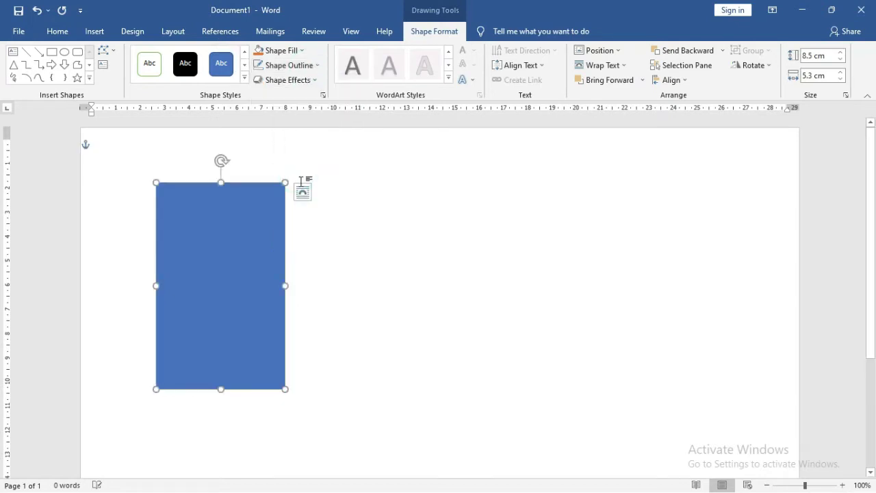
- Fill the rectangle with the picture Name Tag Karyawan 1_Bg-01 from the svg folder
left_click(293, 51)
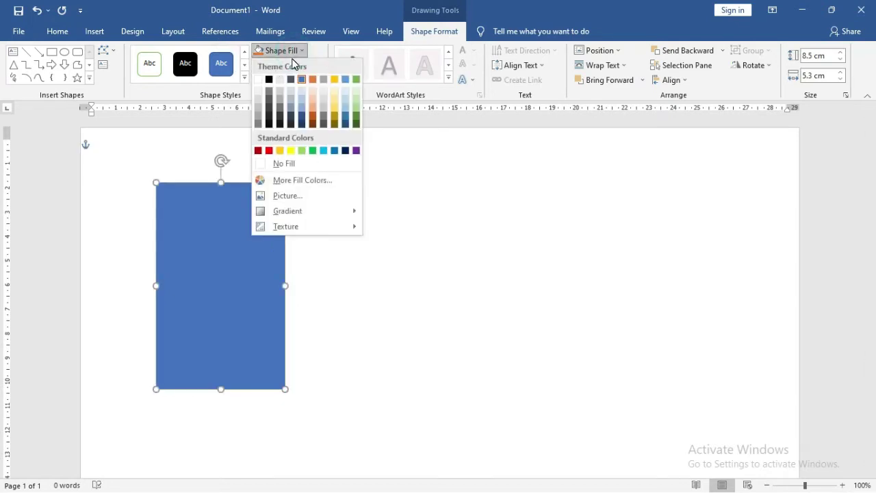
left_click(298, 198)
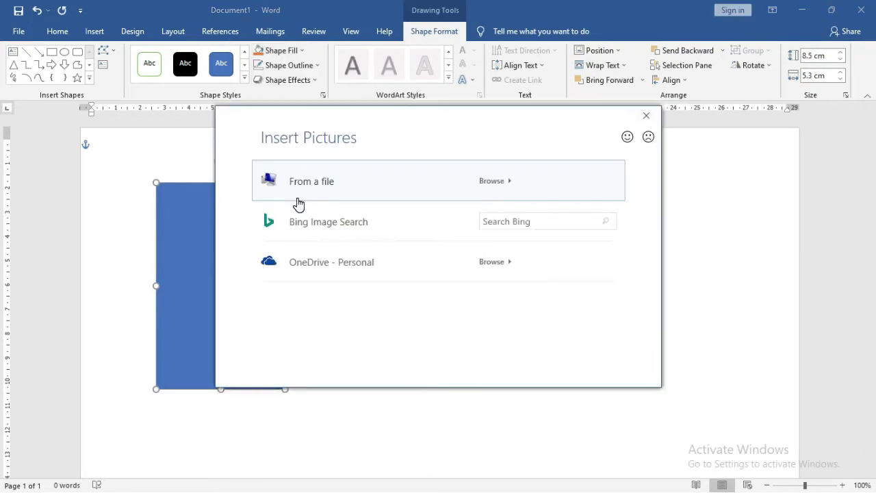
left_click(497, 182)
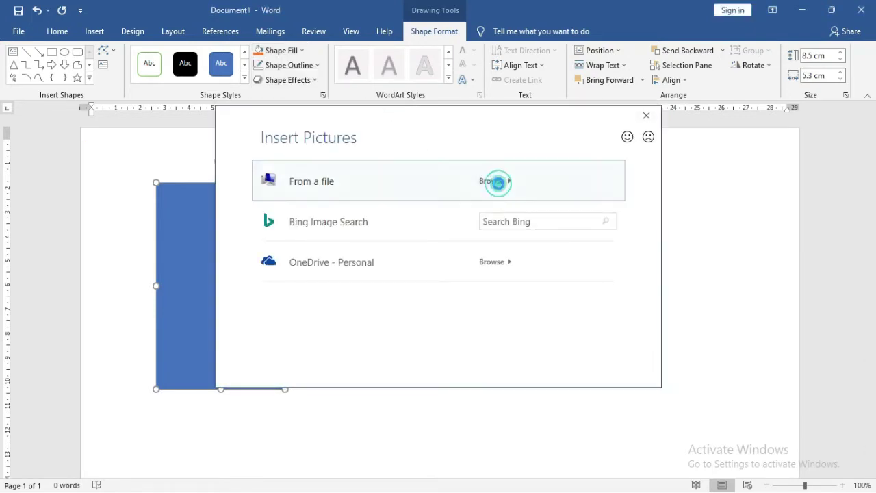
left_click(359, 101)
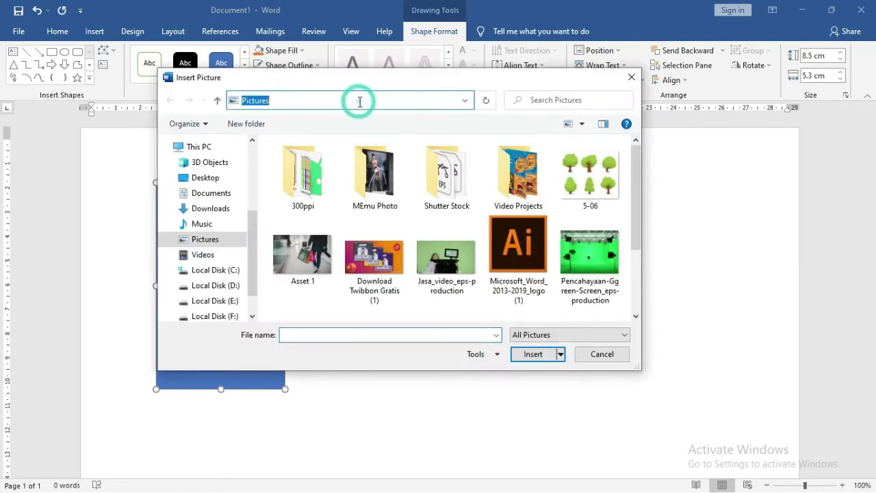
key("ctrl+v")
key("Return")
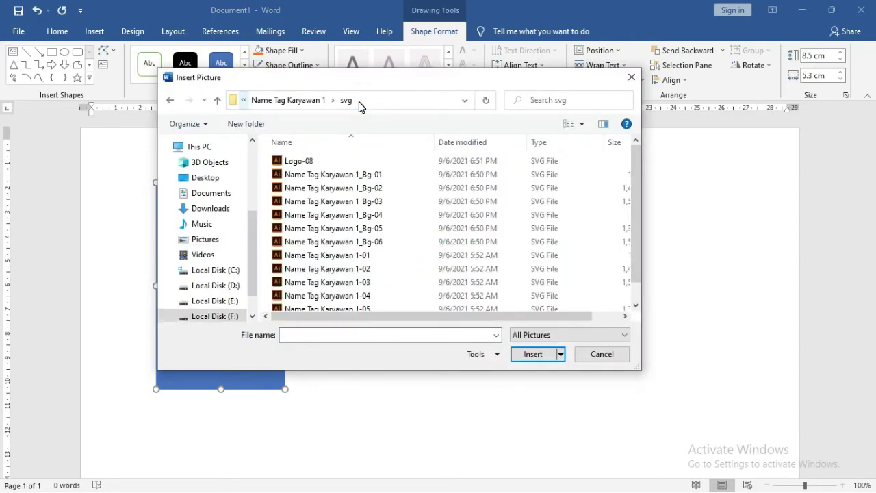
left_click_drag(385, 80, 386, 75)
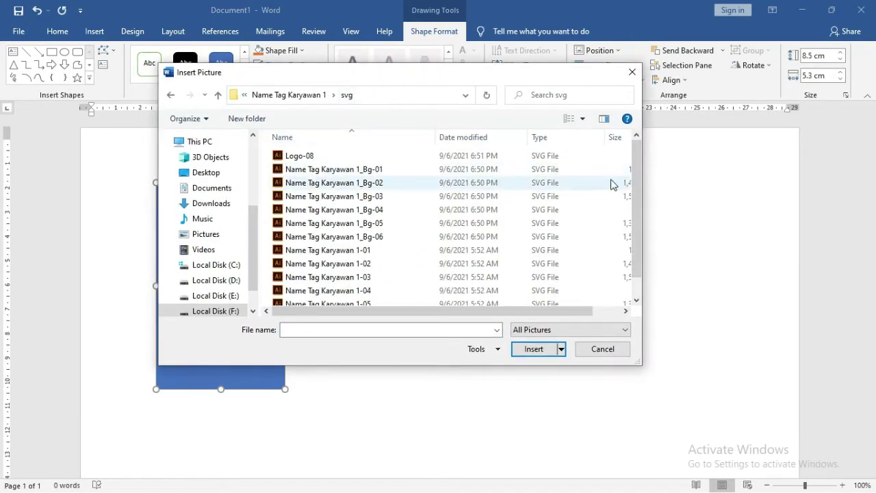
mouse_move(639, 175)
left_mouse_down()
mouse_move(639, 192)
mouse_move(638, 171)
left_mouse_up()
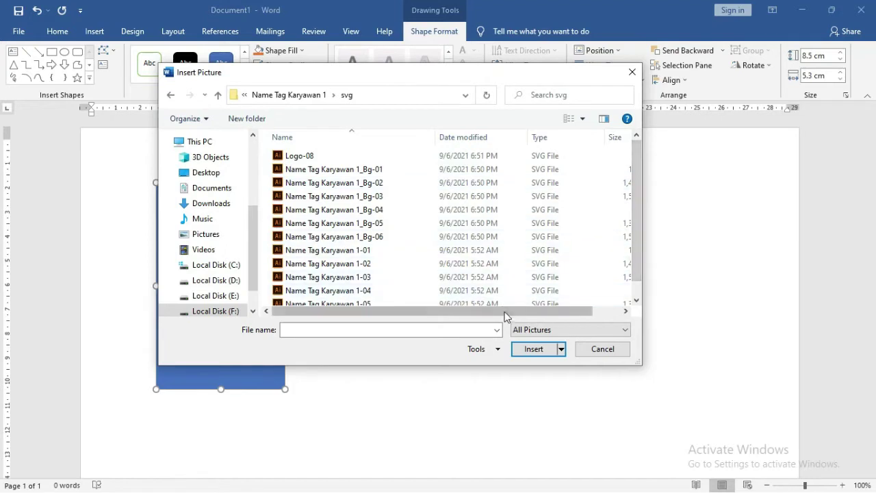
left_click_drag(507, 316, 577, 309)
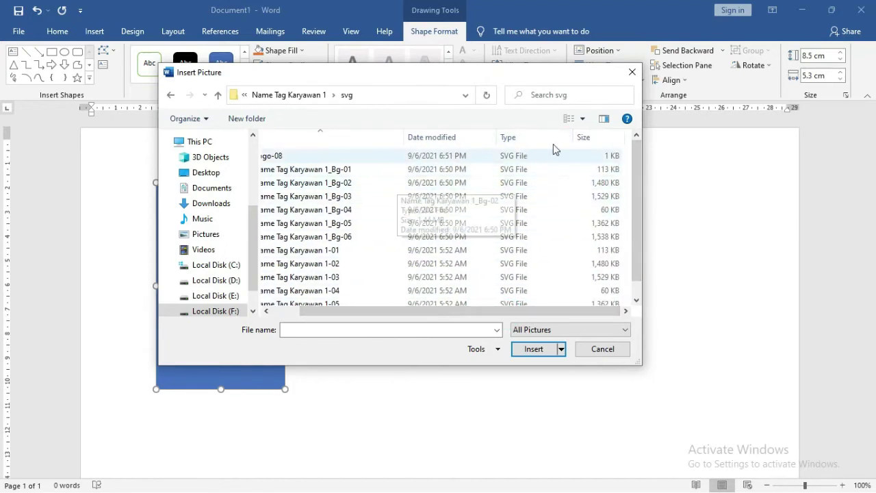
left_click_drag(563, 310, 534, 309)
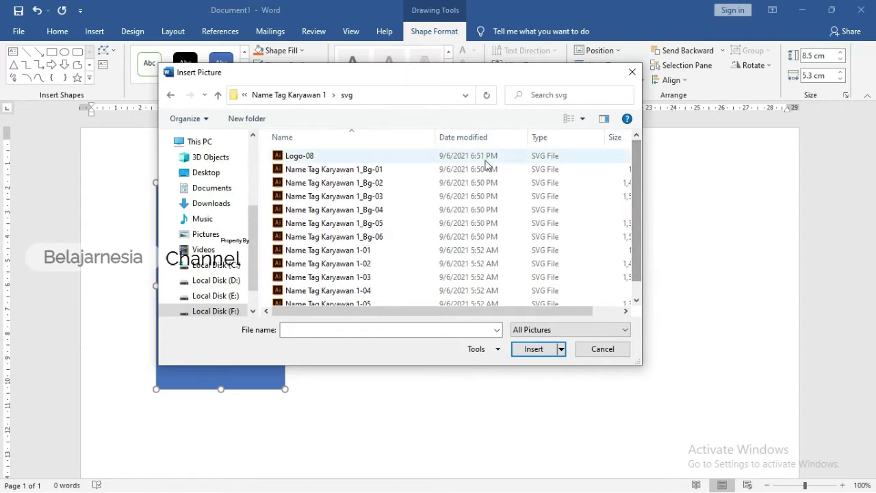
left_click(373, 171)
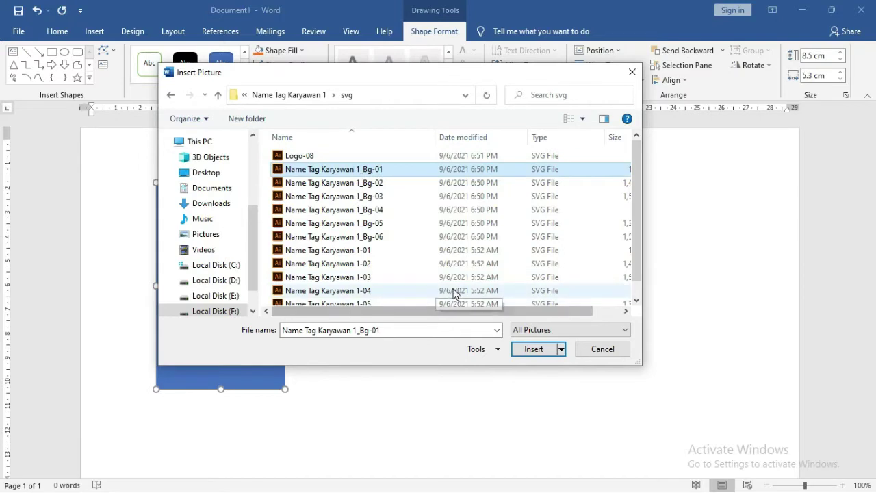
left_click(531, 350)
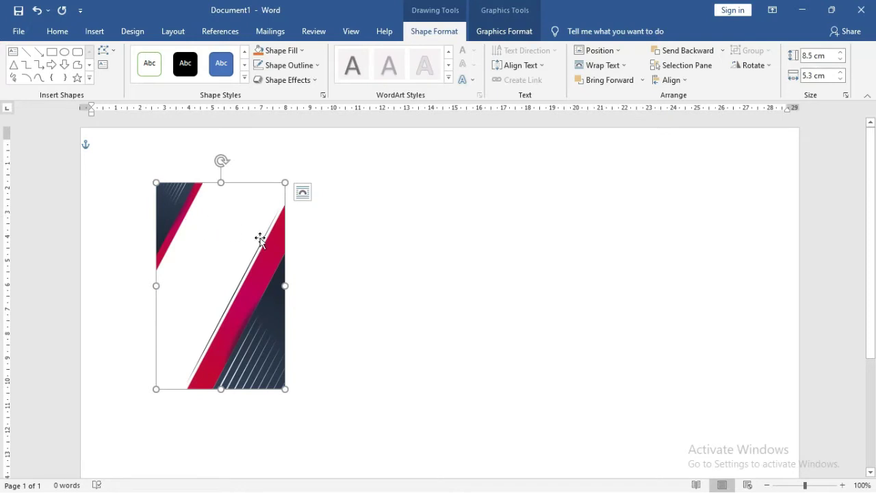
left_click(358, 234)
left_click(237, 226)
scroll(221, 231, "up", 7, "ctrl")
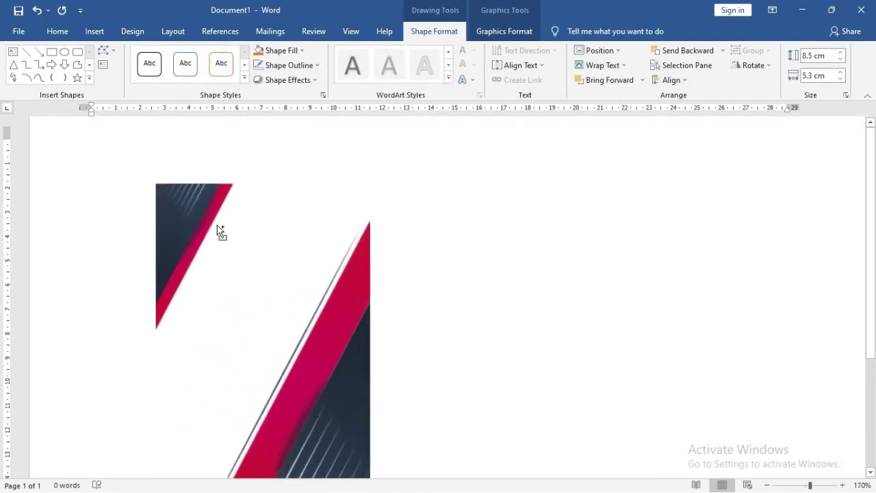
scroll(219, 228, "up", 7, "ctrl")
scroll(221, 228, "up", 13, "ctrl")
scroll(221, 228, "up", 6, "ctrl")
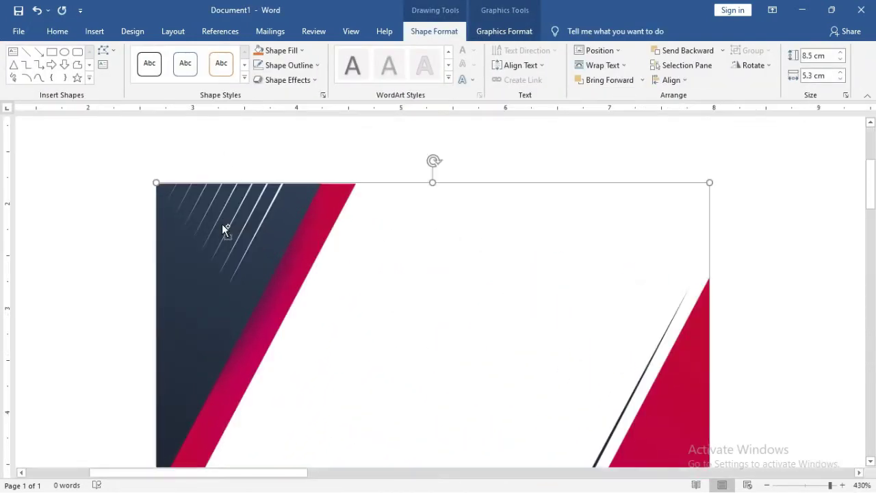
scroll(222, 223, "up", 7, "ctrl")
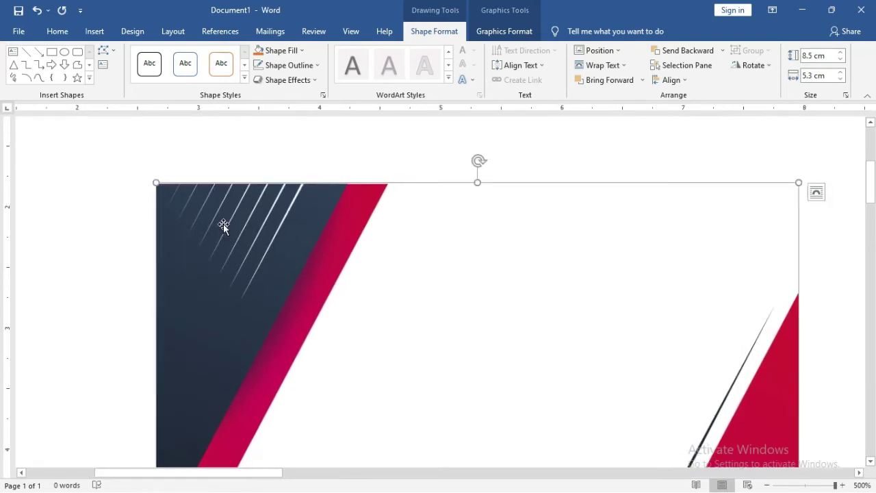
scroll(225, 223, "down", 5)
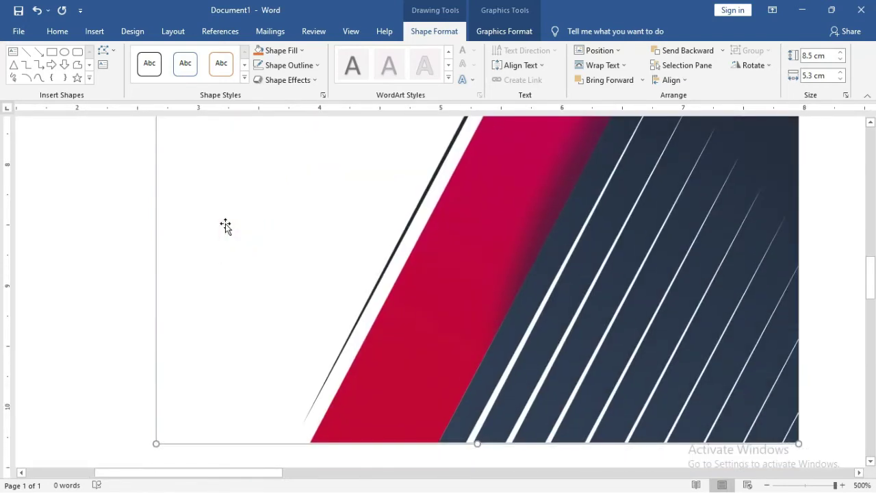
scroll(247, 241, "up", 4)
scroll(253, 241, "up", 3)
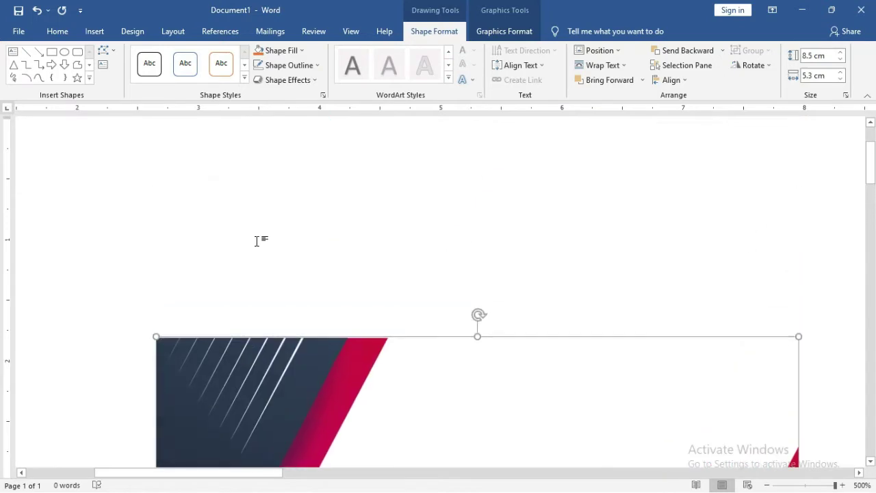
left_click(257, 241)
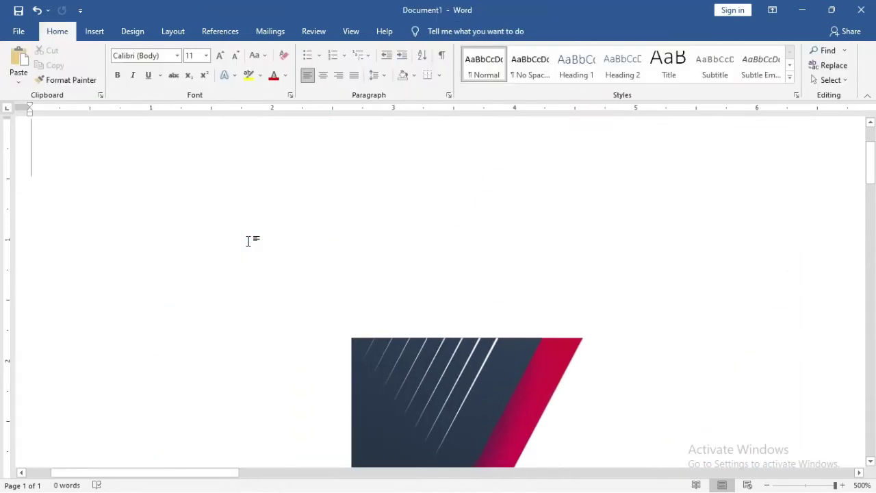
scroll(250, 241, "down", 7, "ctrl")
scroll(247, 241, "down", 7, "ctrl")
scroll(248, 241, "down", 5, "ctrl")
scroll(248, 240, "down", 6, "ctrl")
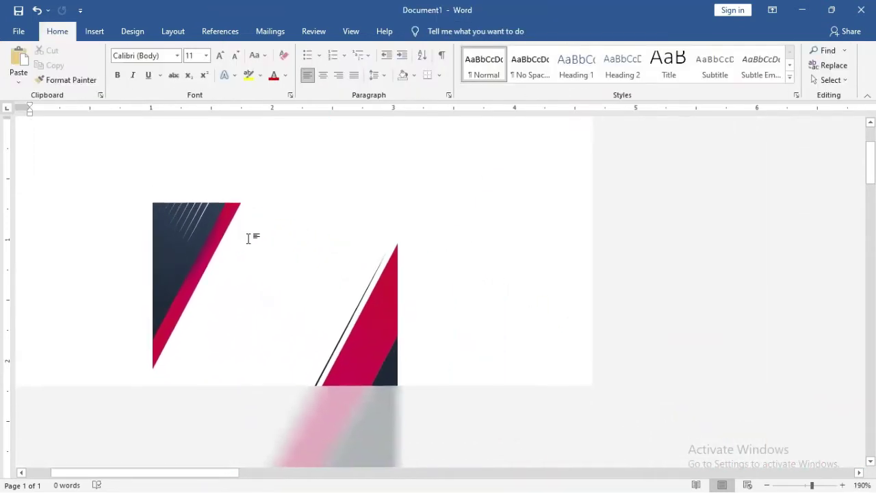
scroll(247, 238, "down", 5, "ctrl")
scroll(236, 237, "down", 5, "ctrl")
left_click(231, 236)
scroll(237, 233, "down", 3, "ctrl")
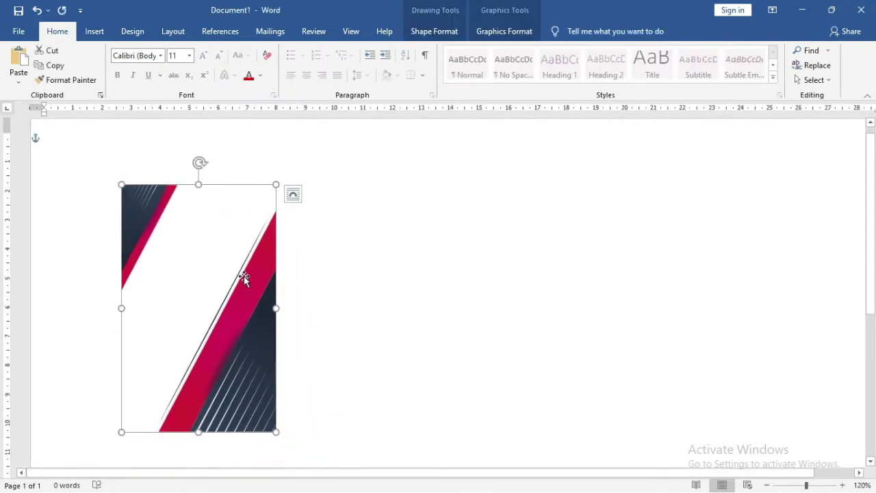
scroll(262, 218, "down", 2, "ctrl")
scroll(260, 215, "down", 1, "ctrl")
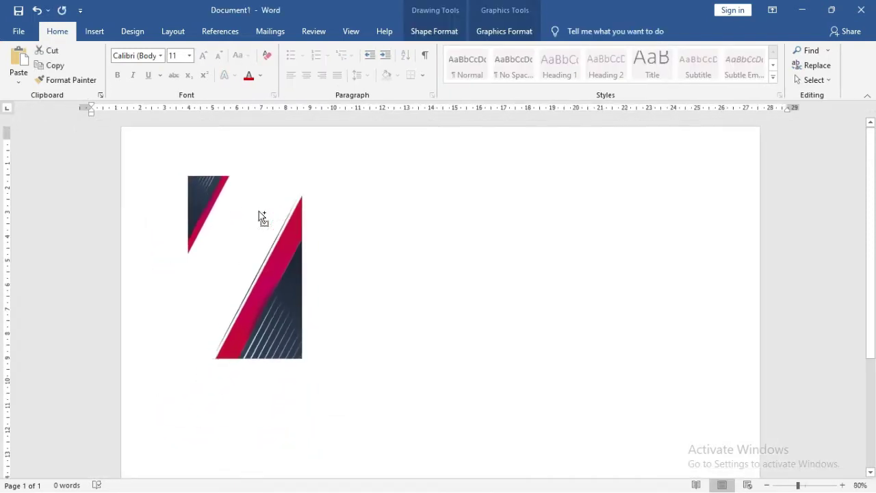
scroll(257, 212, "down", 1, "ctrl")
- Move the background to the page's top-left corner and place a duplicate just to its right
left_click_drag(248, 210, 224, 193)
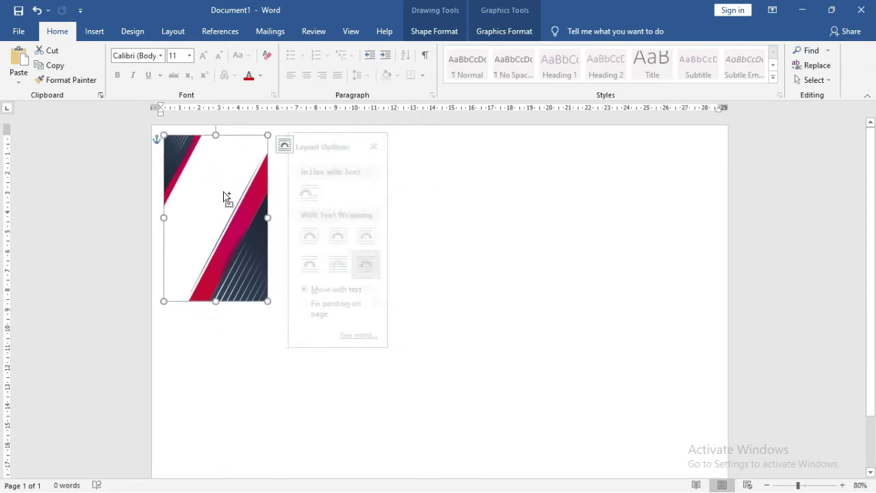
left_click(288, 190)
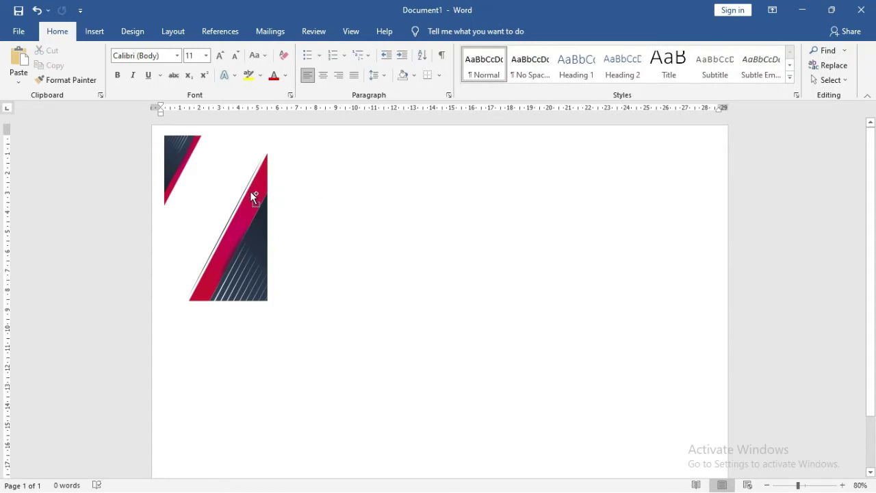
left_click_drag(254, 197, 354, 193)
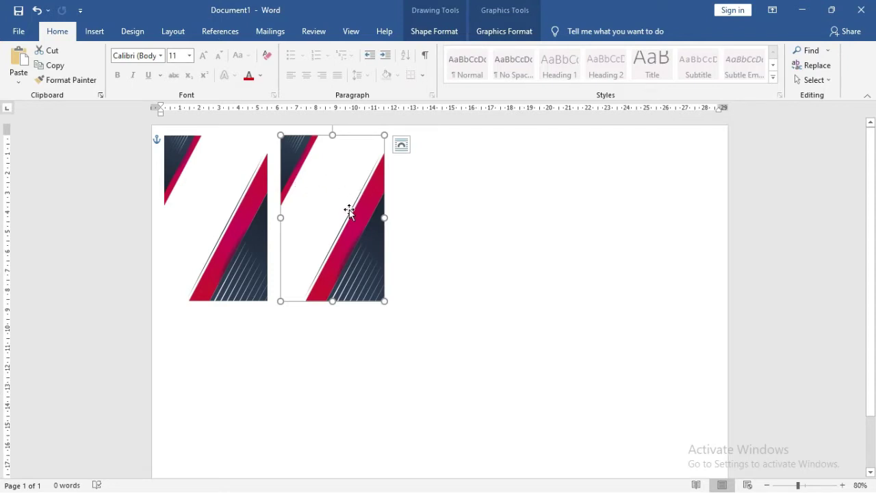
left_click(234, 208)
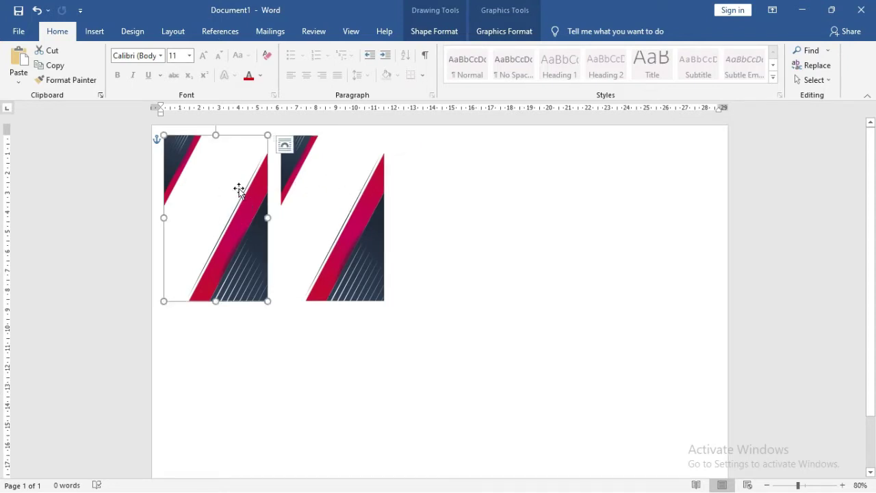
left_click(340, 191)
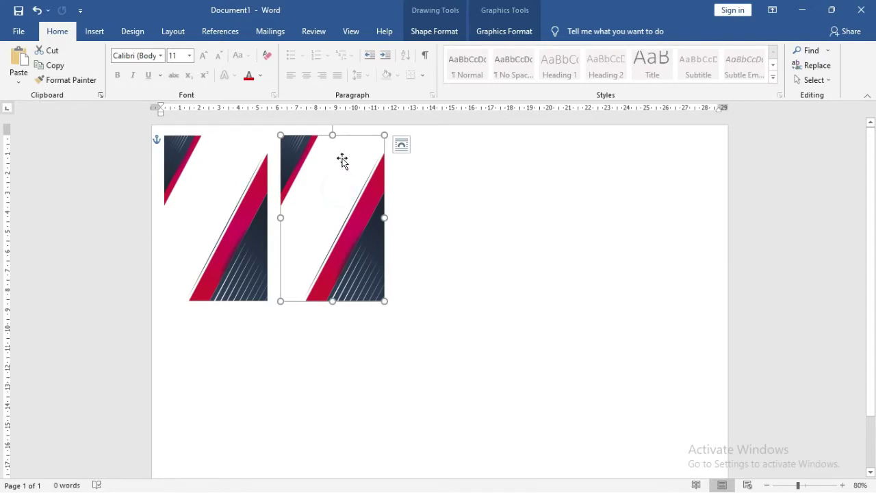
- Replace the right-hand copy's fill with the picture Name Tag Karyawan 1_Bg-04
left_click(449, 38)
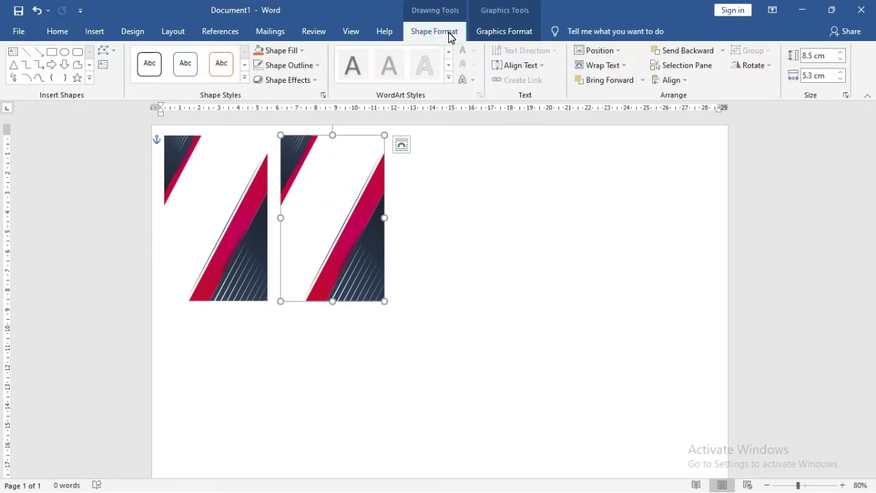
left_click(281, 50)
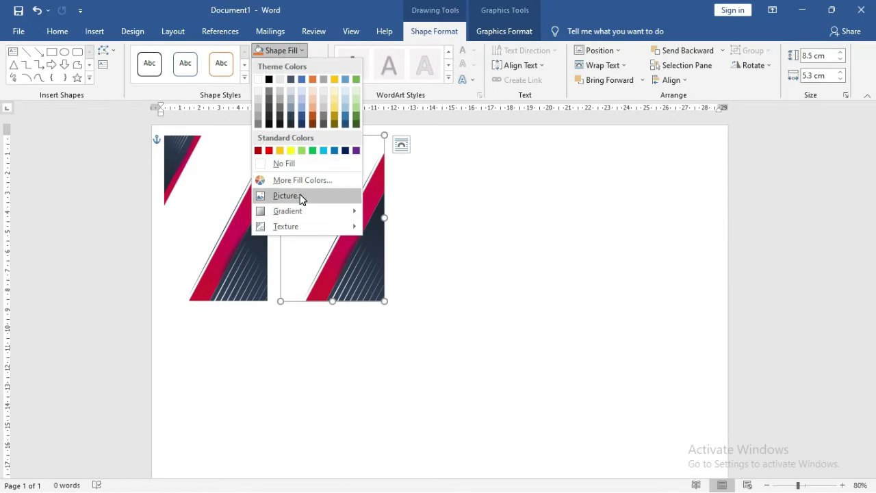
left_click(301, 197)
left_click(361, 194)
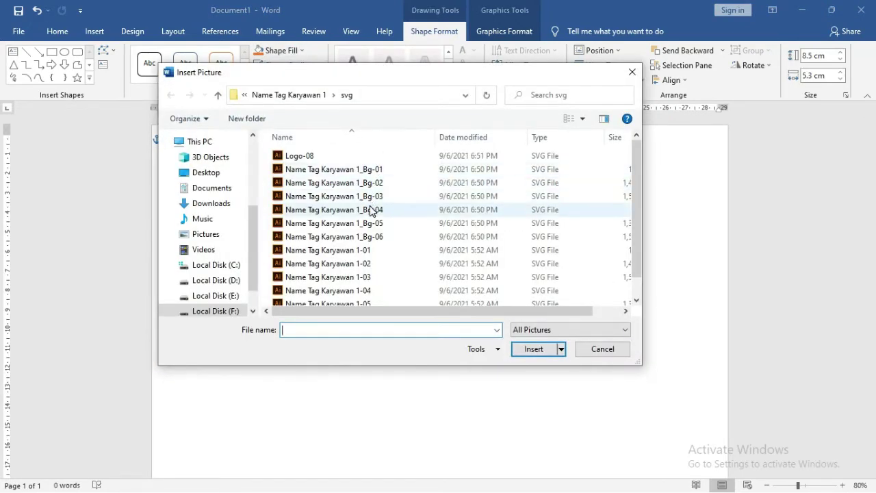
left_click(369, 208)
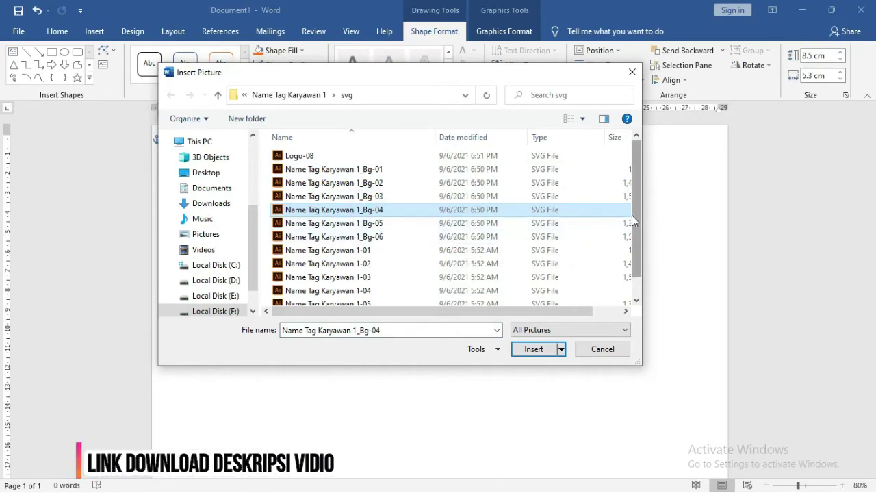
left_click_drag(638, 215, 639, 224)
left_click(542, 351)
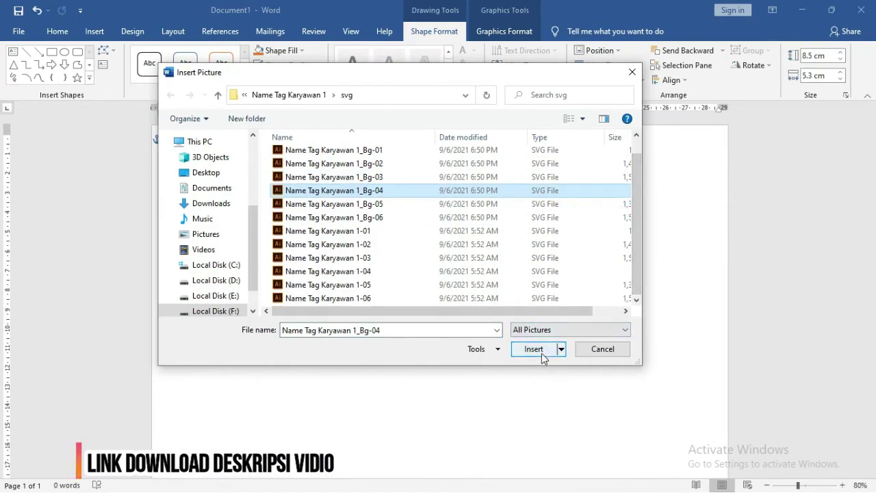
left_click(445, 190)
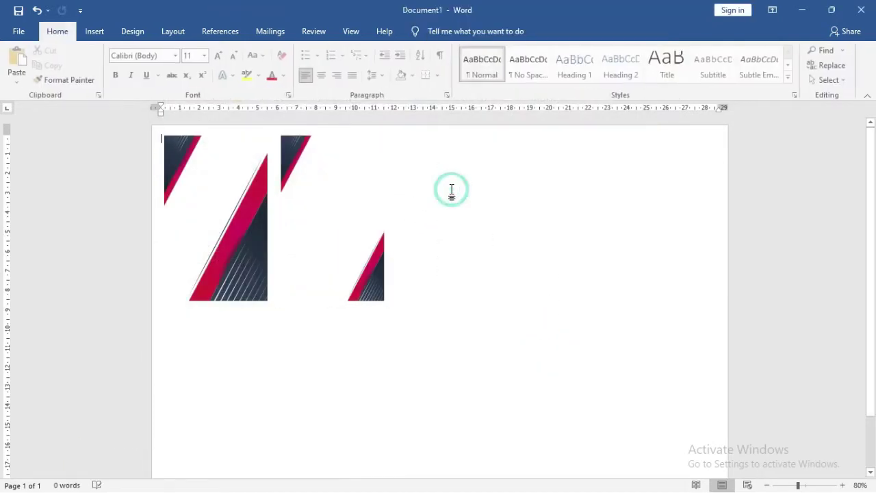
- Check the text-wrapping options of the right stripe graphic
left_click(323, 164)
left_click(401, 144)
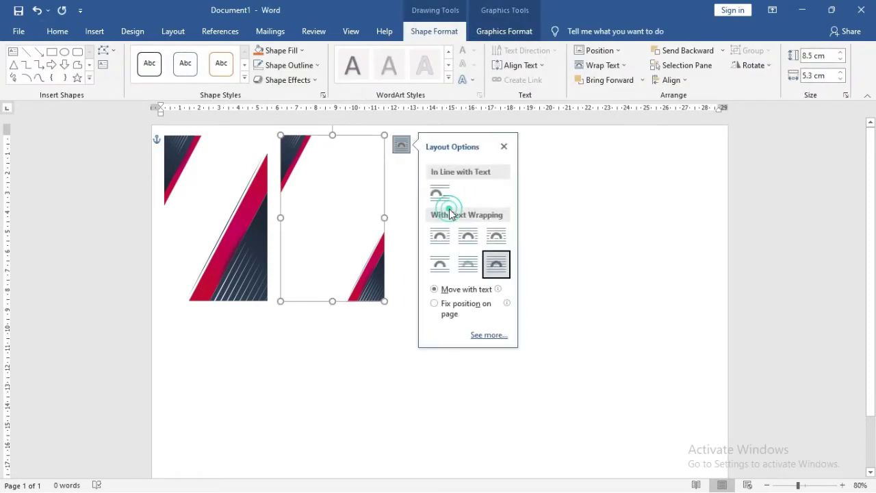
left_click(573, 208)
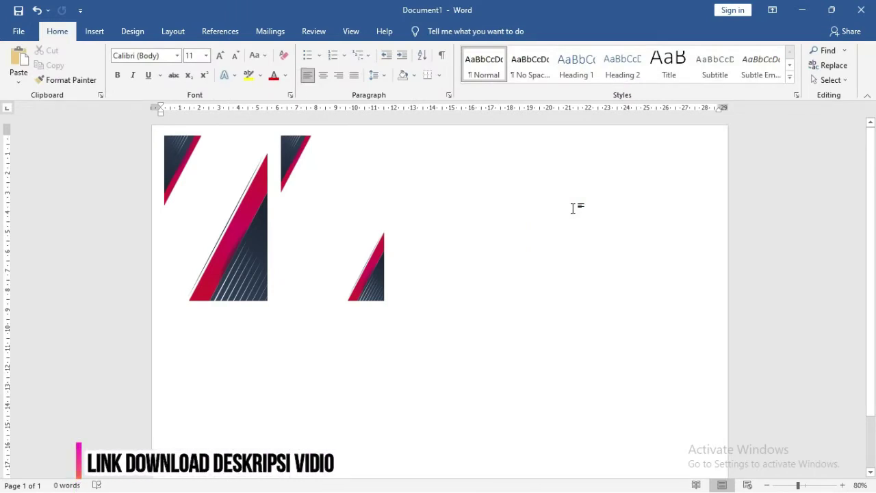
left_click(312, 177)
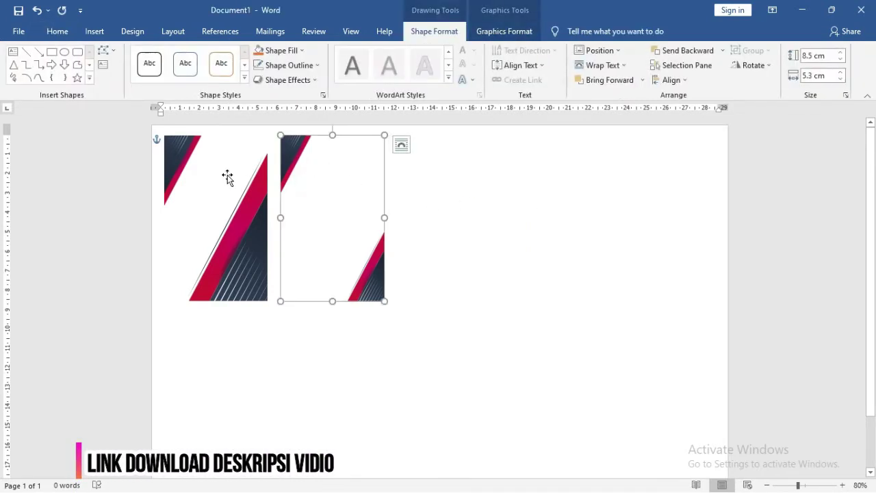
left_click(409, 207)
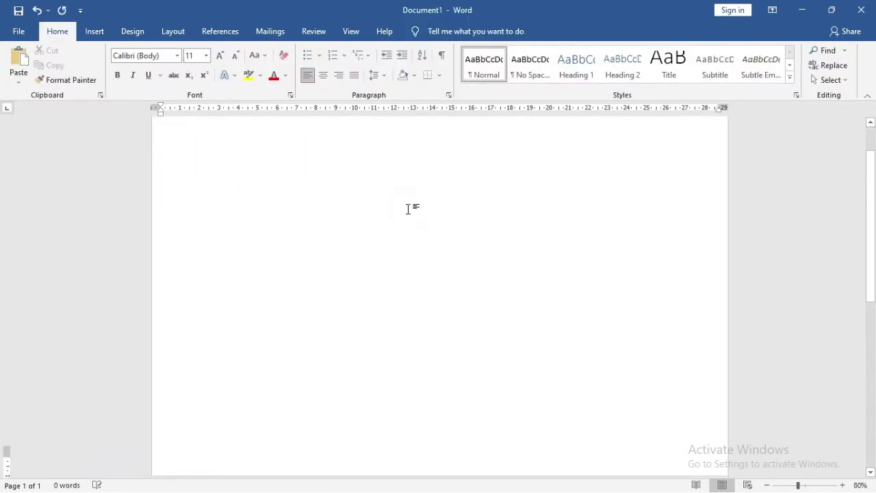
- Add a second page with Ctrl+Enter and copy both graphics from page 2 onto page 1
key("ctrl+Return")
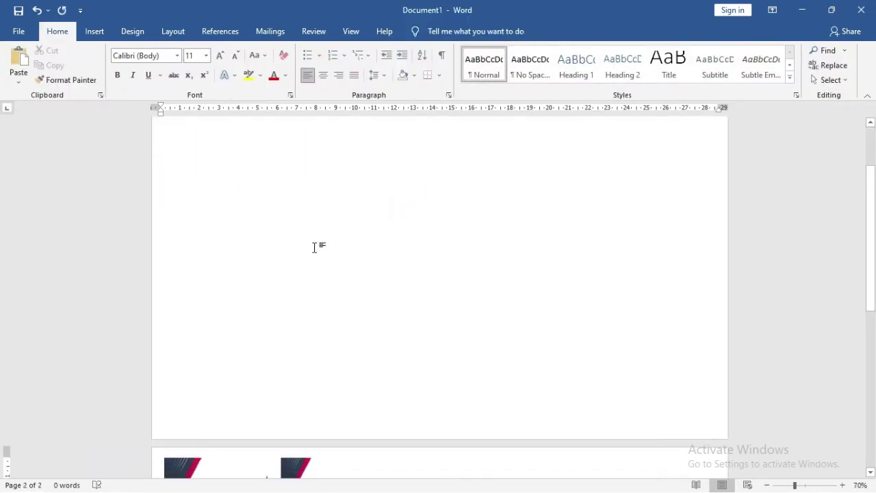
scroll(314, 247, "down", 3, "ctrl")
left_click(532, 244)
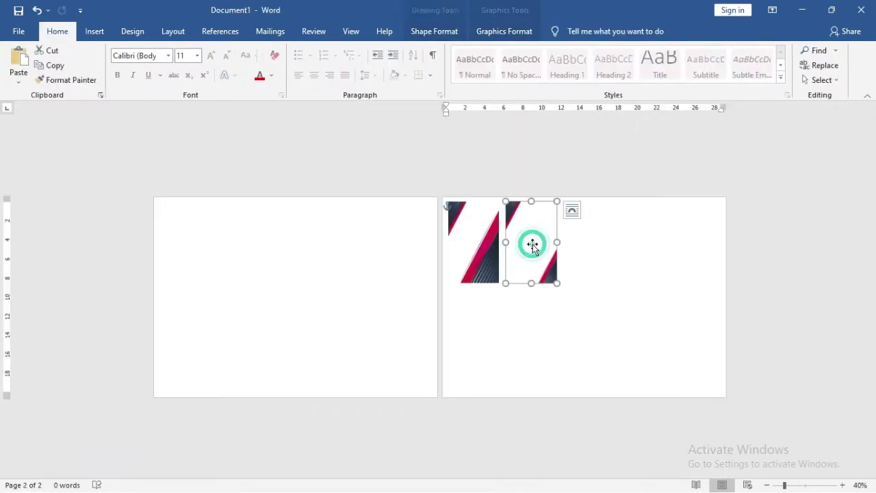
left_click(469, 225, "shift")
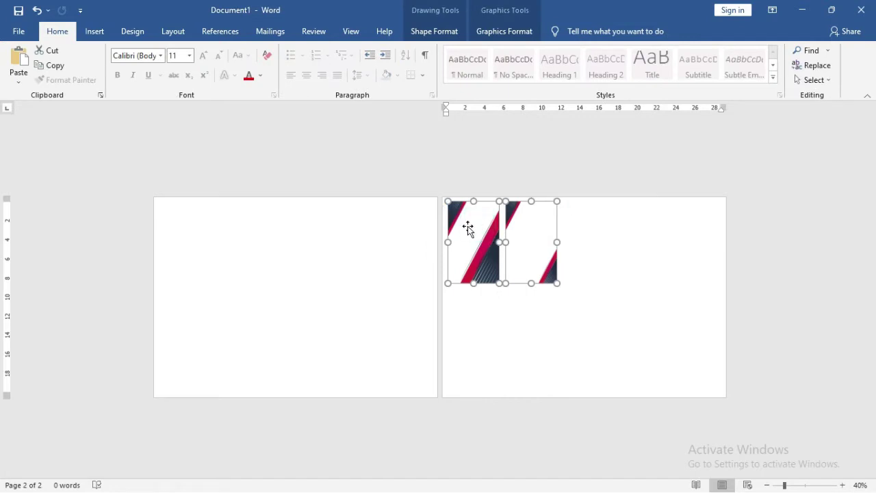
left_click_drag(468, 228, 251, 265)
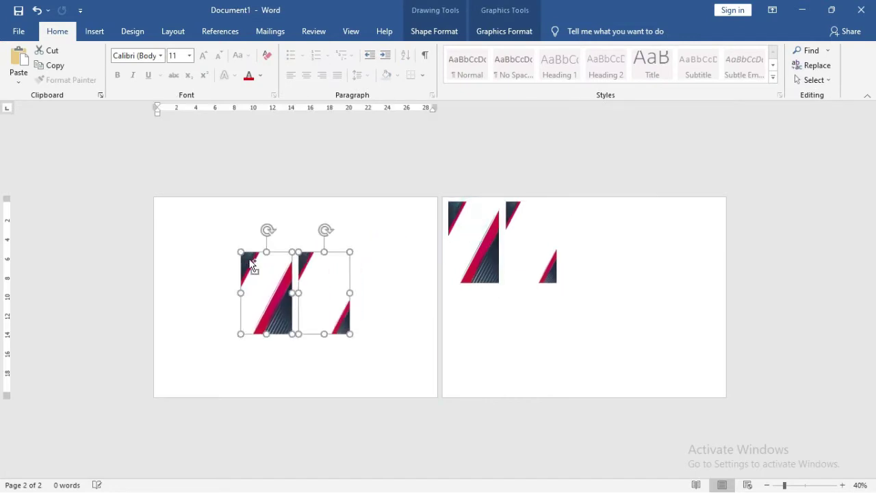
left_click(266, 265)
- Set the left graphic on page 1 to a height of 10.5 cm
left_click(398, 221)
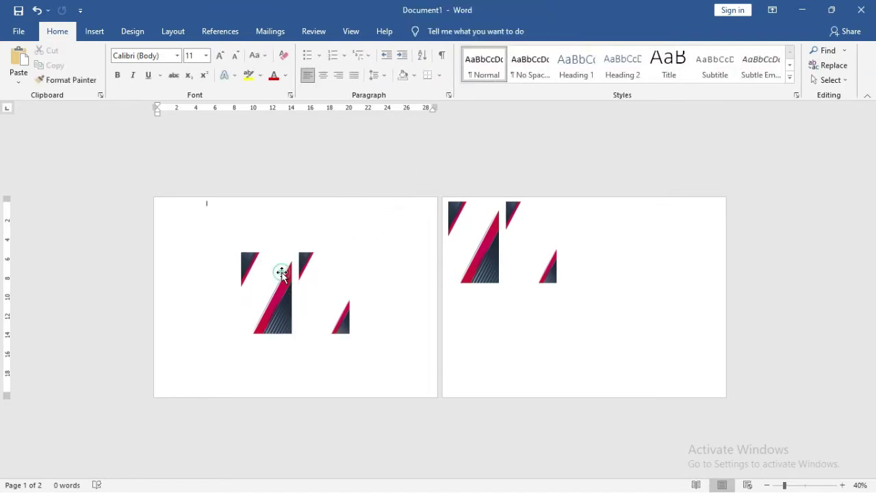
left_click(282, 273)
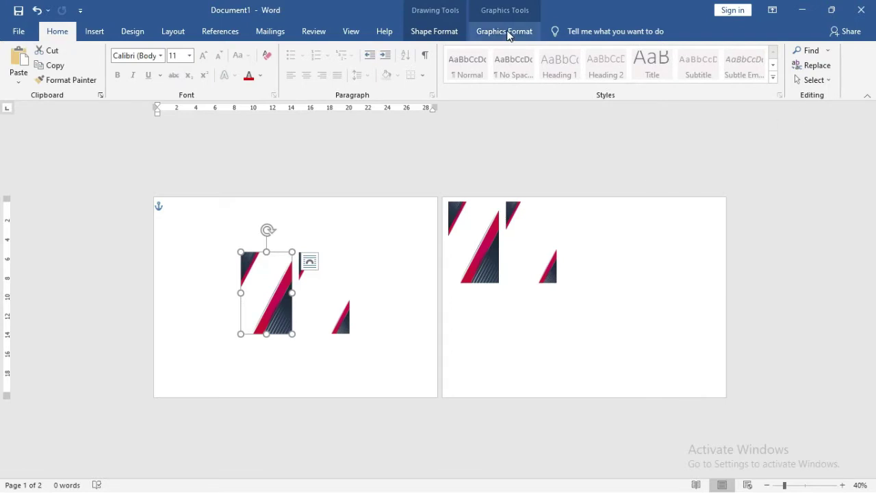
left_click(440, 31)
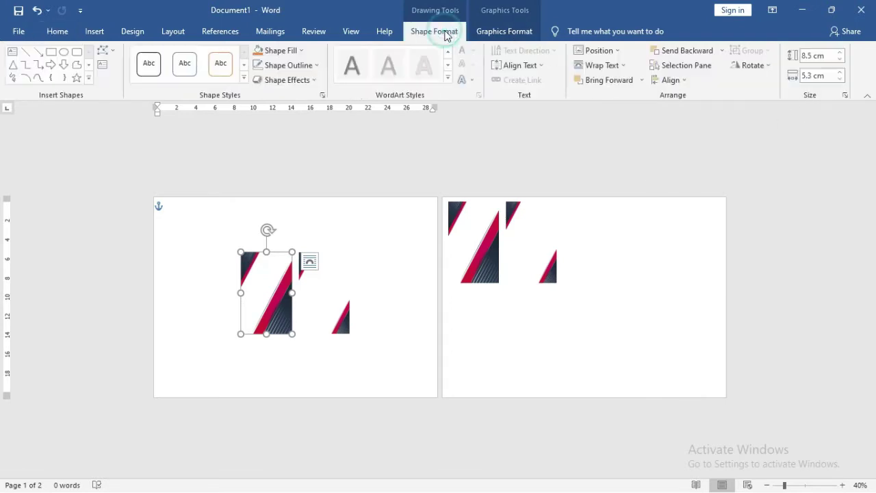
left_click(807, 56)
left_click(813, 54)
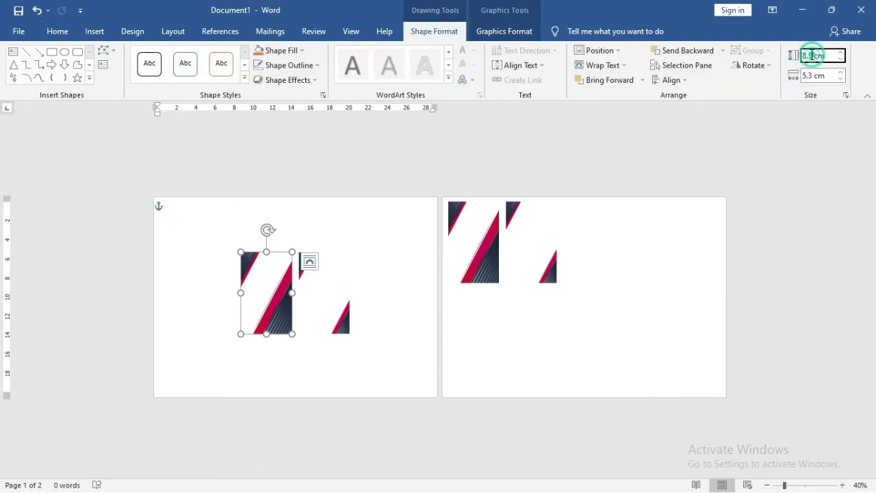
double_click(813, 55)
type("105")
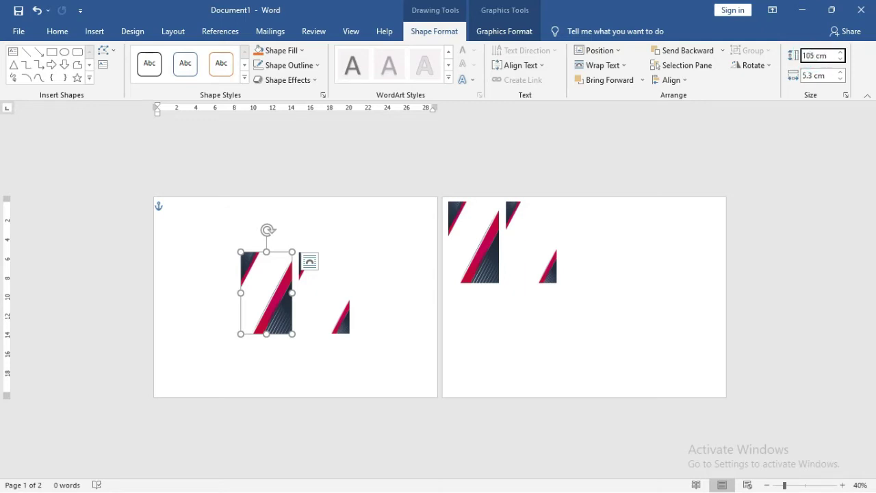
left_click(810, 76)
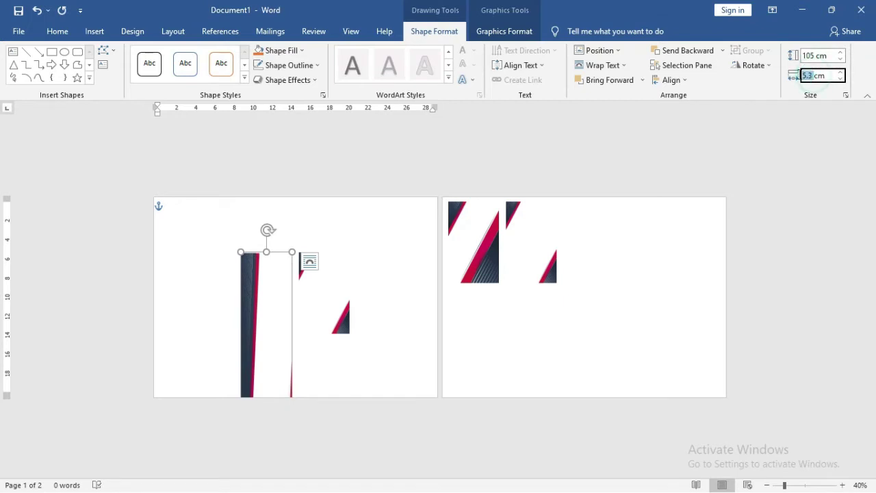
left_click(809, 55)
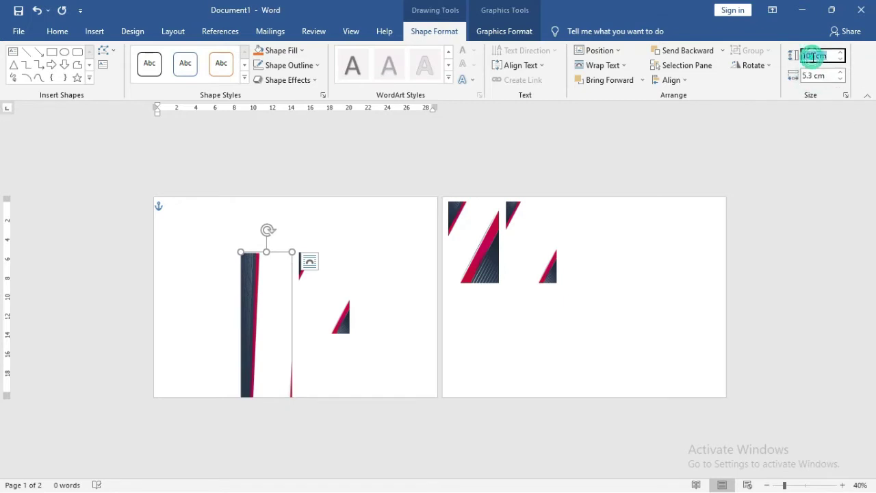
left_click(812, 55)
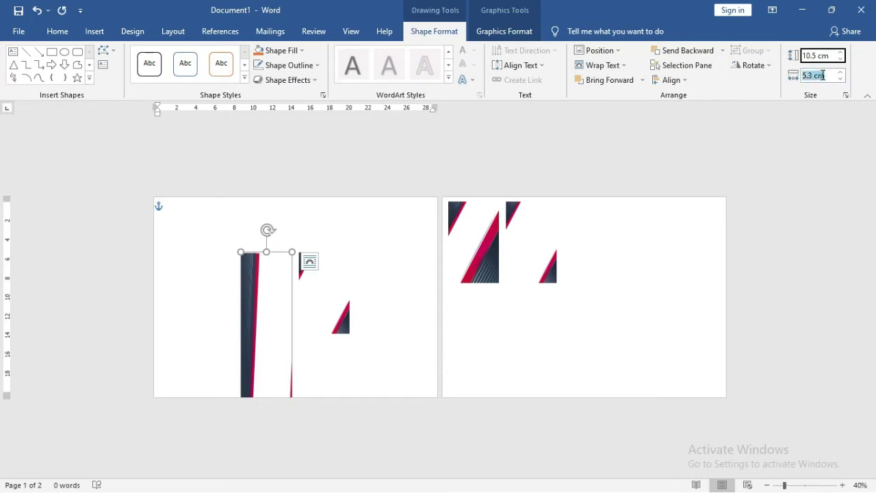
left_click(823, 75)
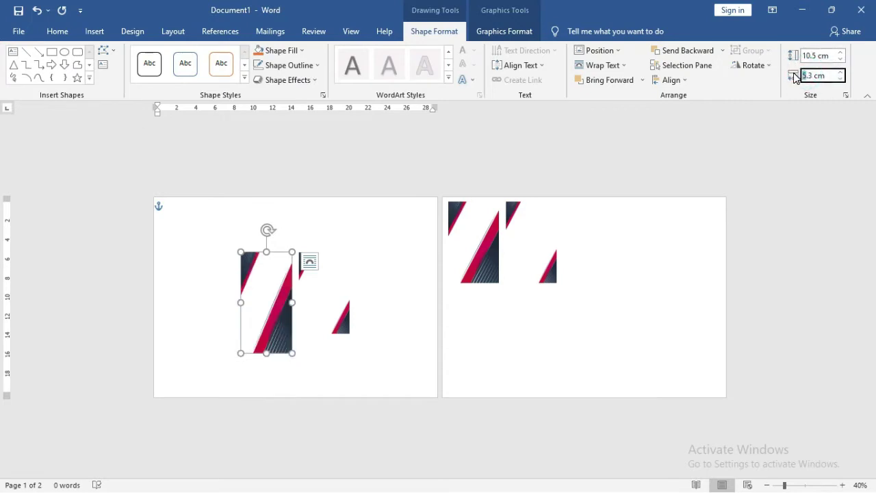
- Set its width to 7.4 cm and move it up and left
left_click(810, 75)
type("7.4")
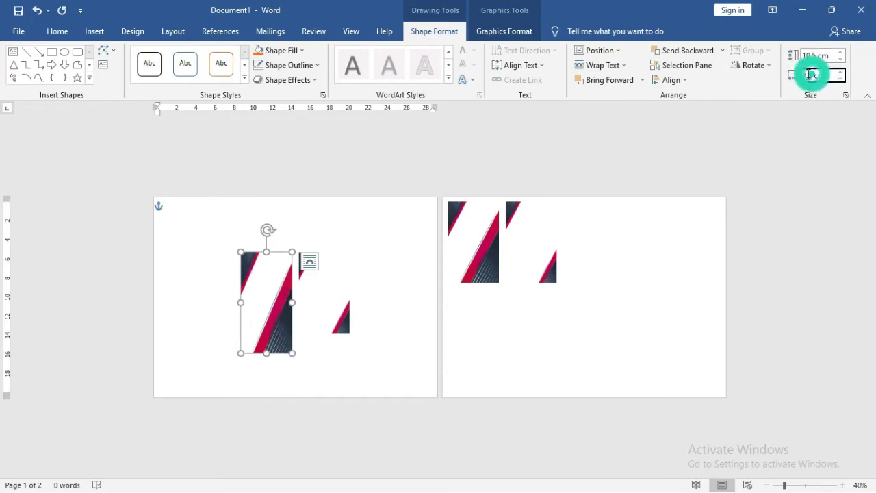
key("Return")
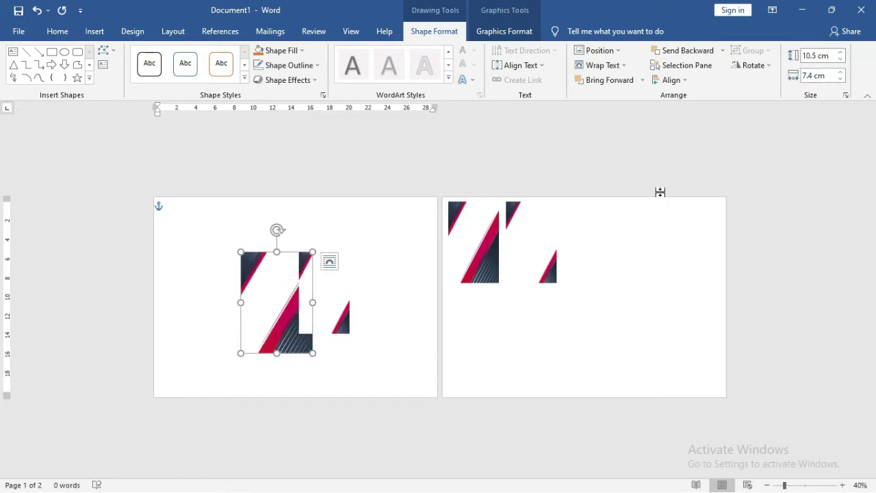
left_click_drag(268, 269, 217, 245)
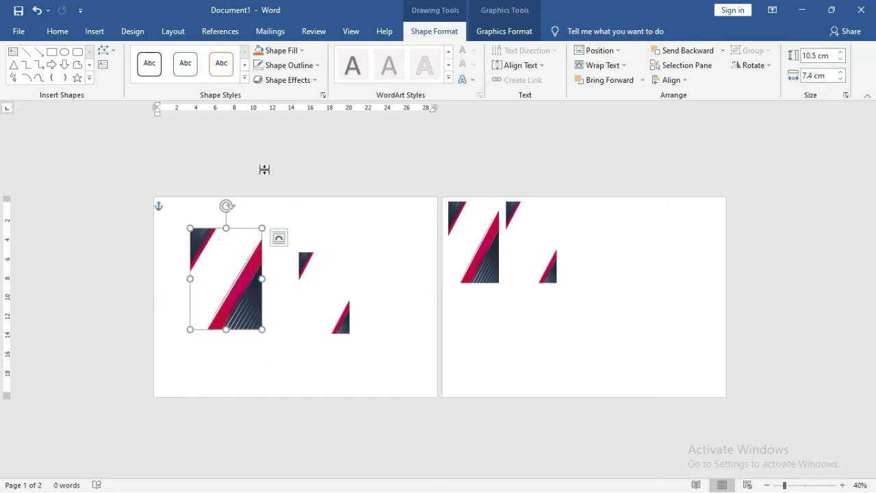
- Fill the enlarged graphic with the picture Name Tag Karyawan 1_Bg-02
left_click(299, 51)
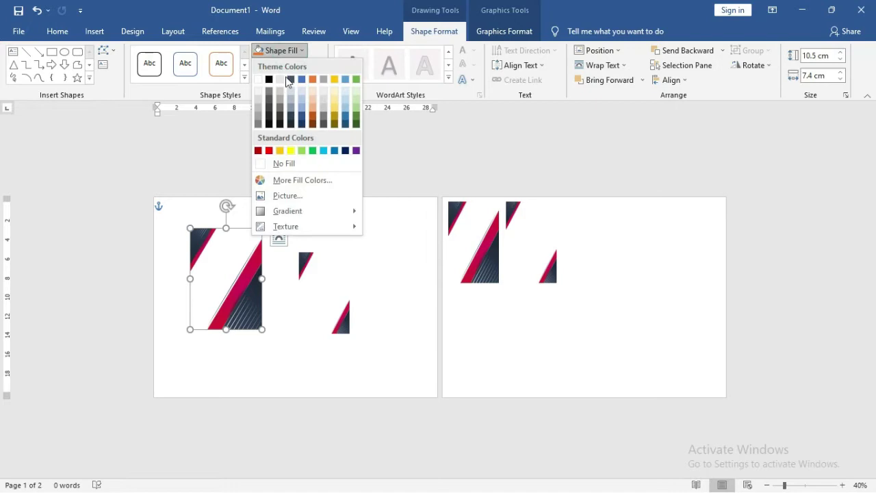
left_click(316, 193)
left_click(338, 189)
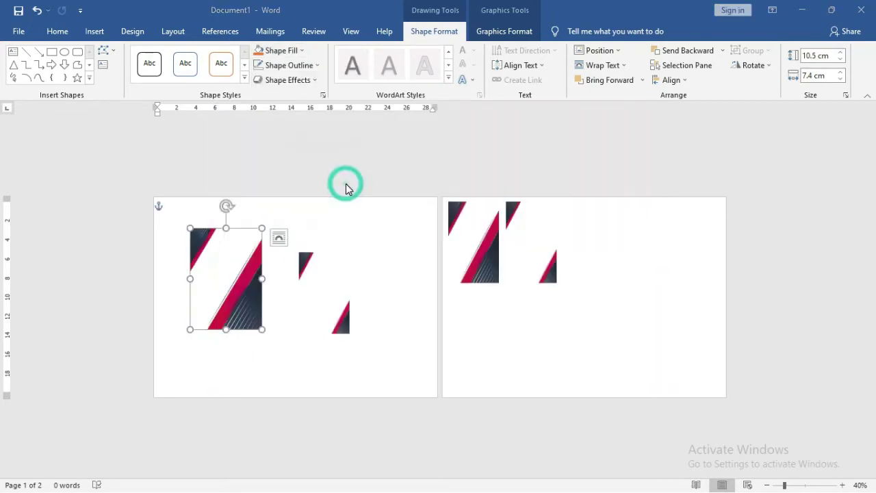
left_click(381, 182)
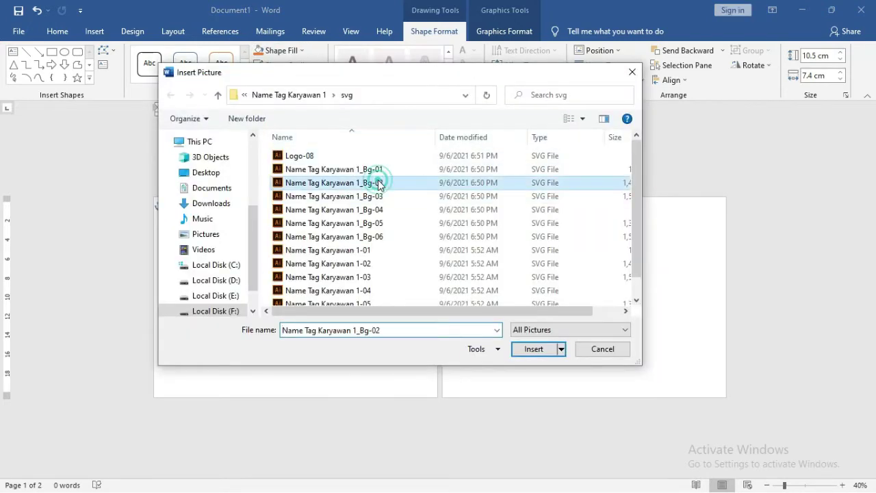
left_click_drag(415, 72, 461, 71)
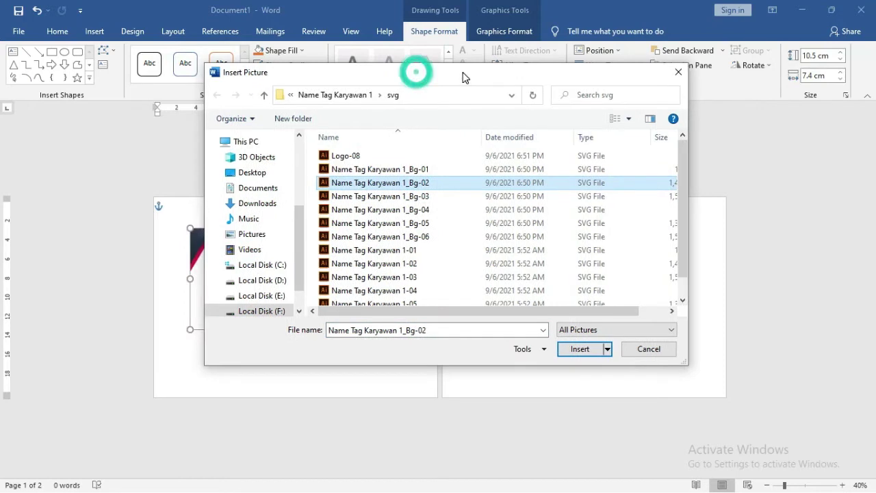
left_click(576, 348)
left_click(322, 282)
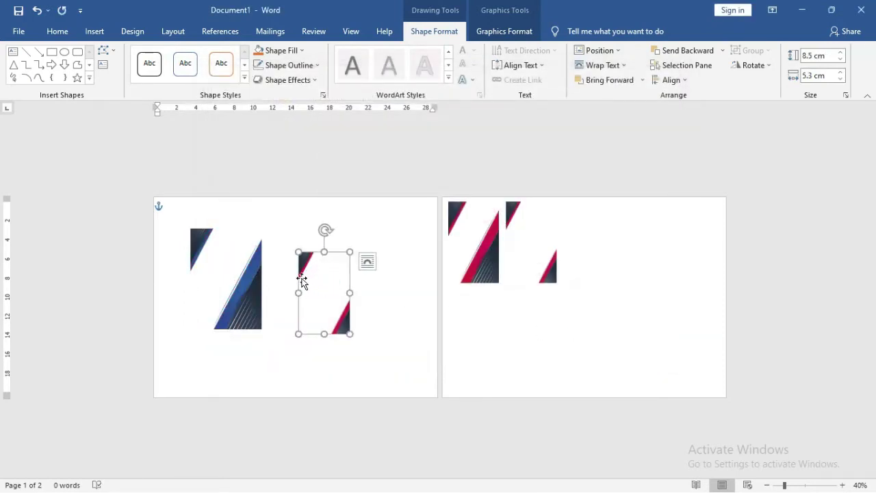
- Delete the smaller frame graphic and duplicate the blue stripe card to its right
key("Delete")
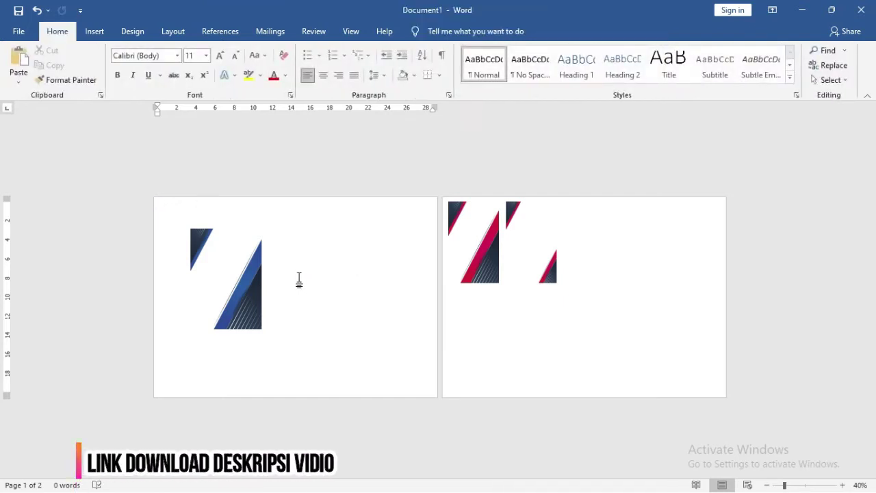
left_click(239, 272)
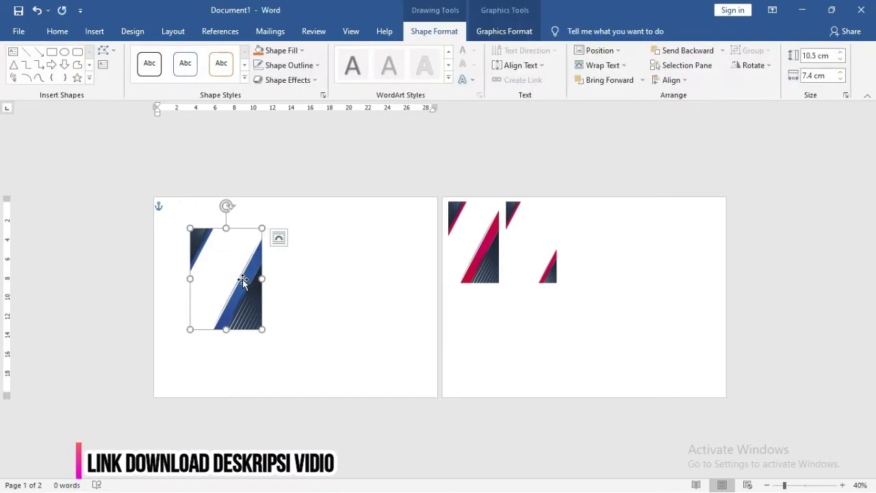
left_click_drag(225, 274, 321, 276)
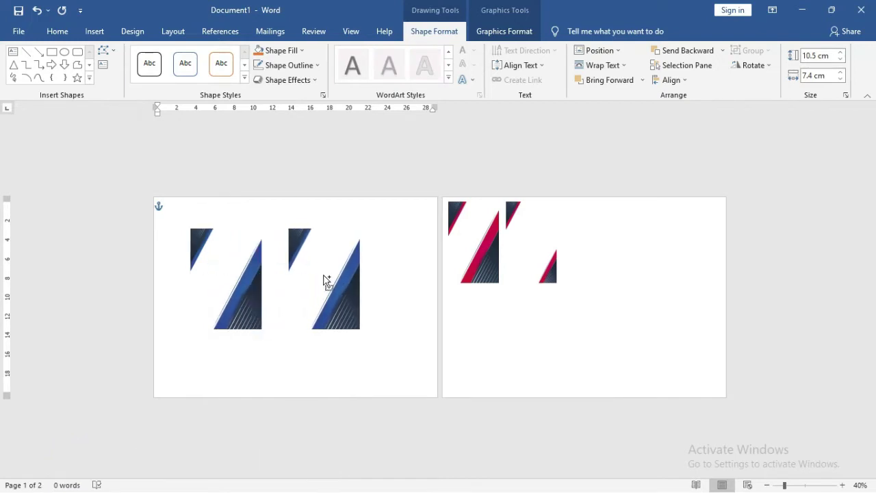
- Fill the copied card with the Name Tag Karyawan 1_Bg-05 picture
left_click(281, 50)
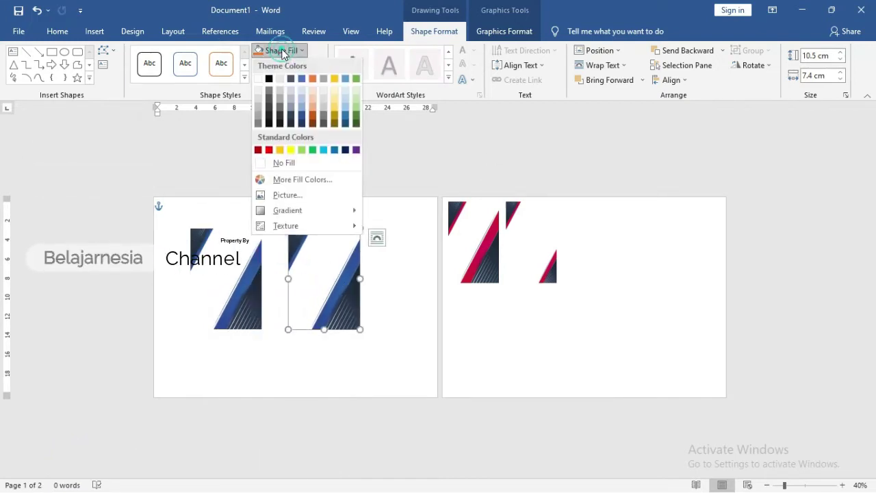
left_click(318, 196)
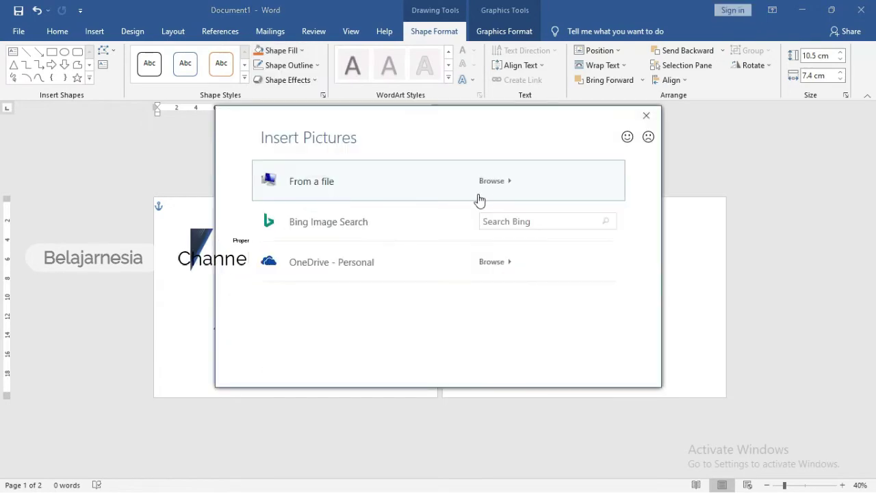
left_click(486, 182)
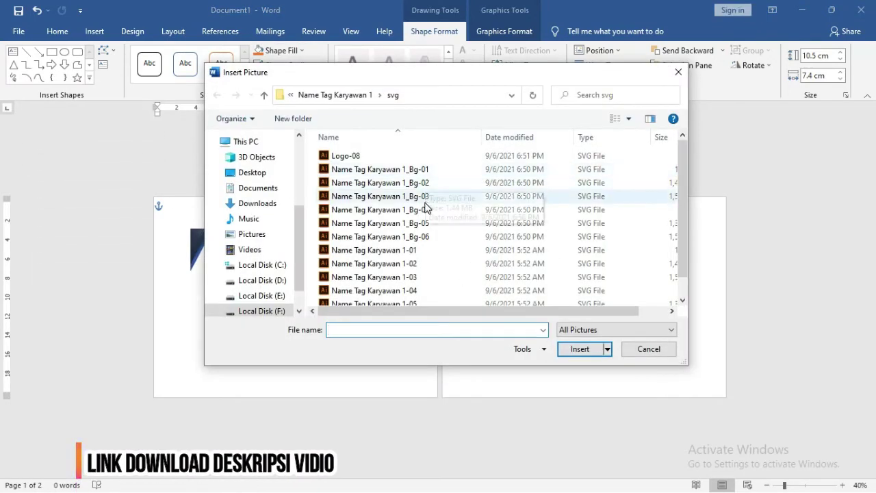
left_click(411, 223)
left_click(572, 348)
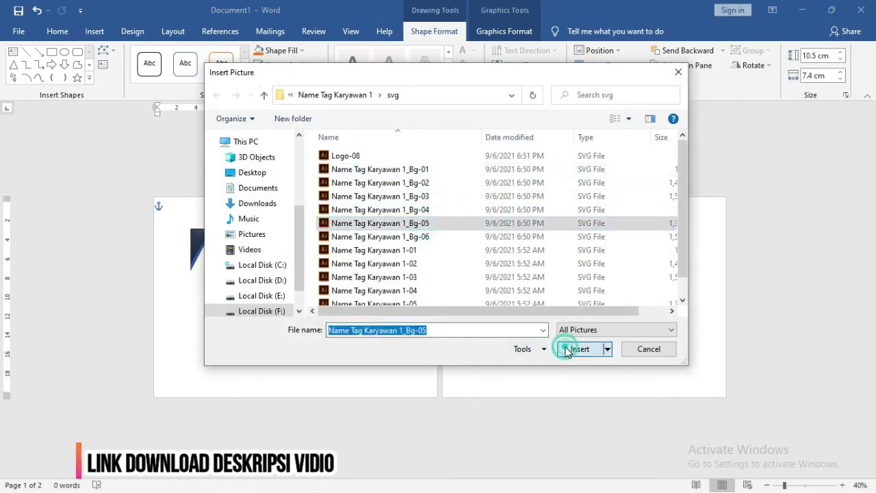
left_click(397, 288)
left_click(328, 271)
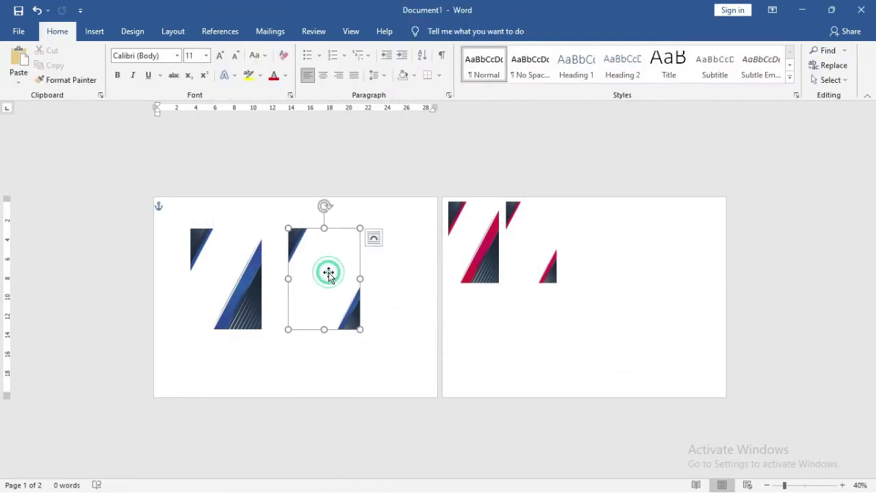
- Insert a page break so the red card pictures move onto a new page
left_click(223, 256, "ctrl")
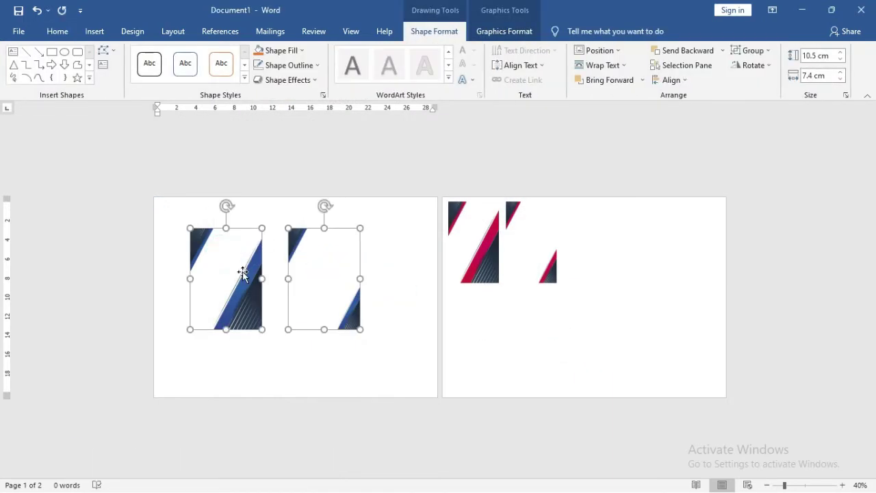
left_click(632, 286)
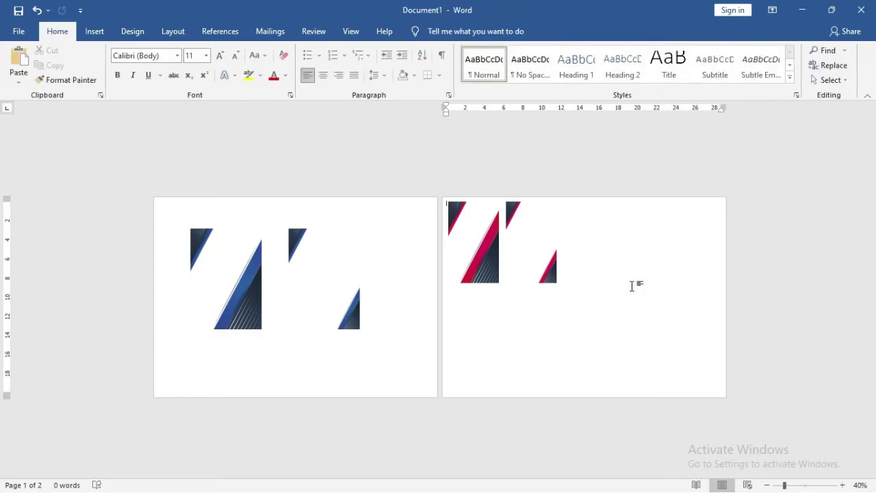
key("ctrl+Return")
- Copy both blue card pictures from page 1 onto the blank page 2
left_click(326, 205)
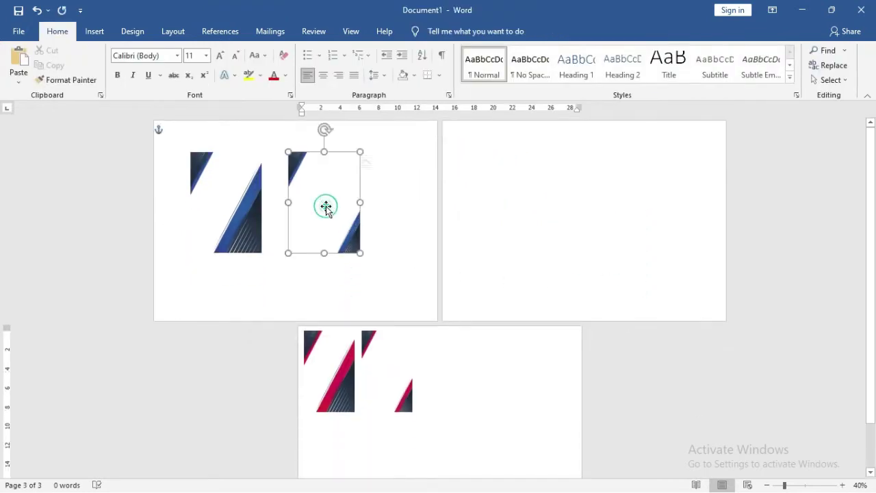
left_click(230, 197, "ctrl")
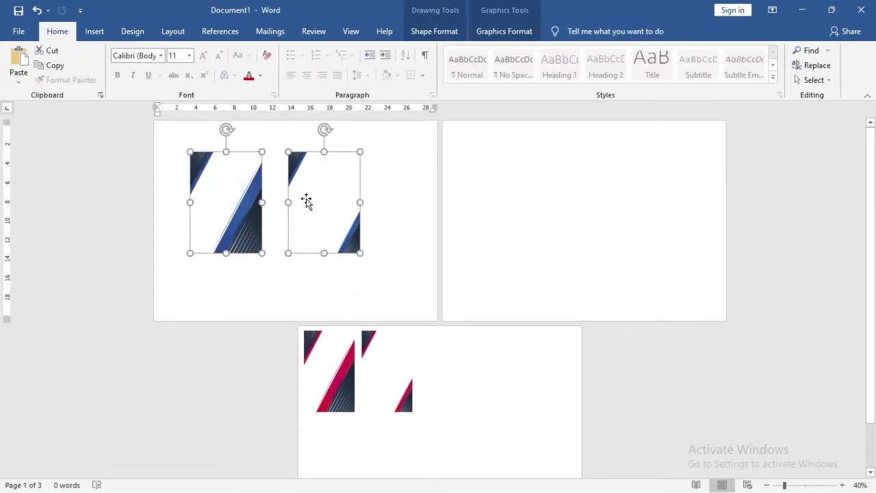
left_click_drag(315, 195, 630, 188)
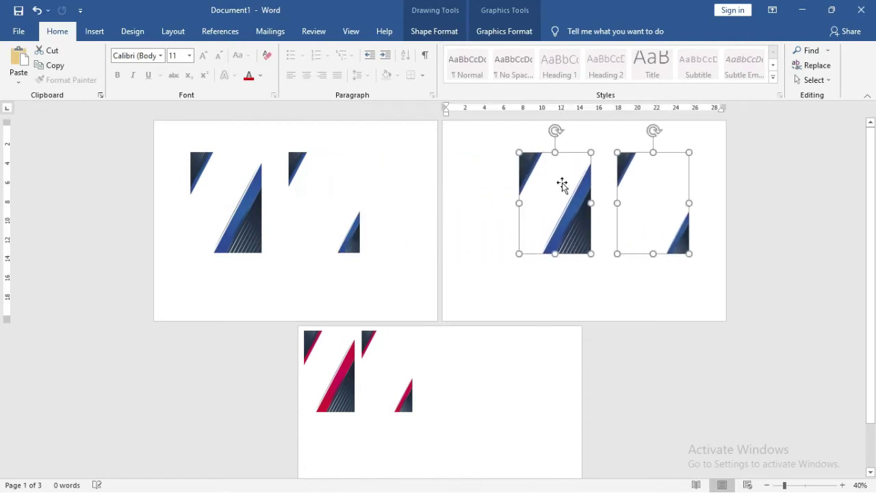
left_click(465, 181)
left_click(529, 185)
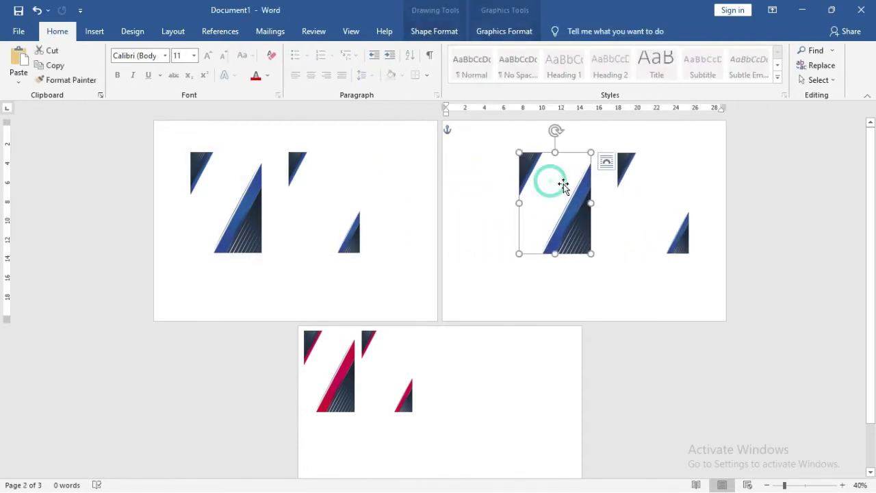
- Fill the left picture on page 2 with the Name Tag Karyawan 1_Bg-03 image
left_click(456, 32)
left_click(277, 51)
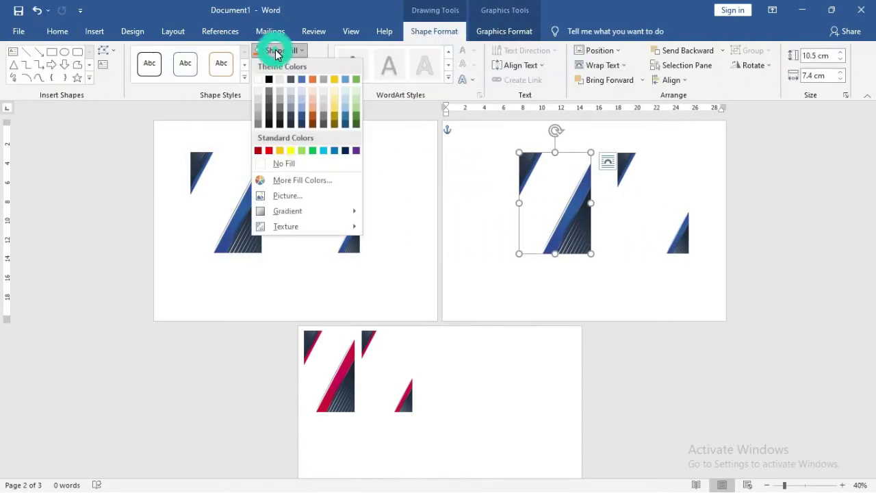
left_click(316, 195)
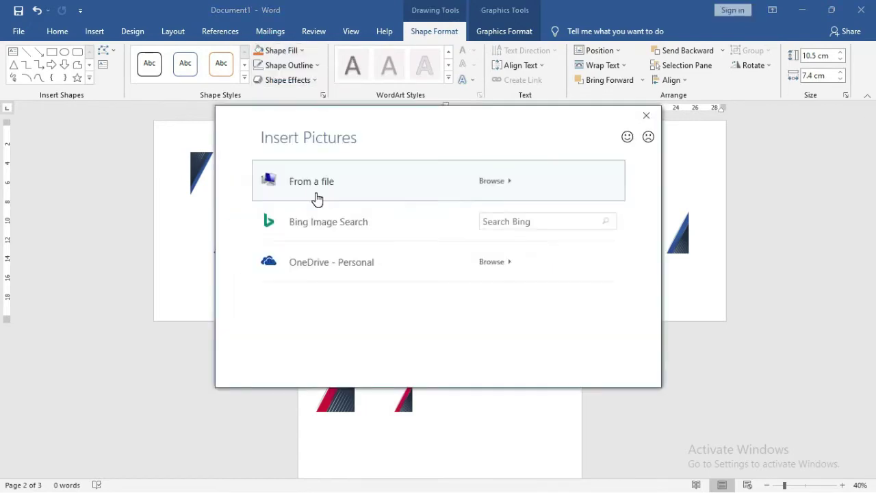
left_click(328, 182)
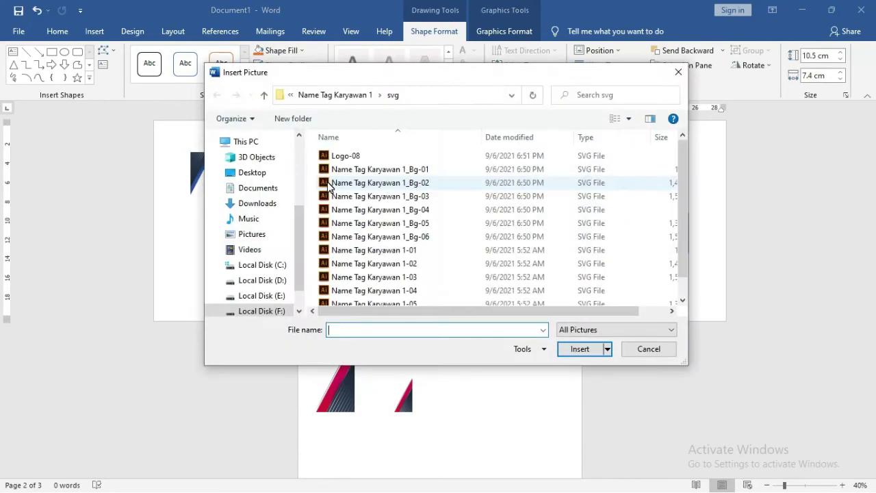
left_click(386, 195)
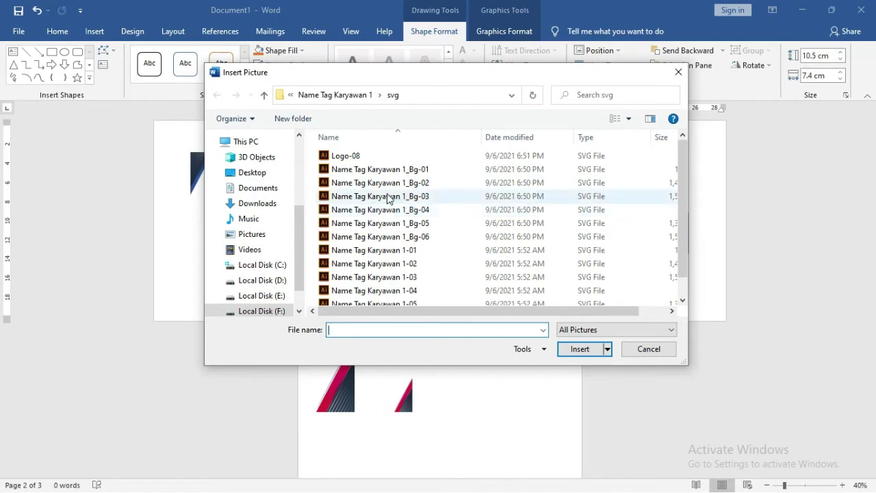
left_click(581, 349)
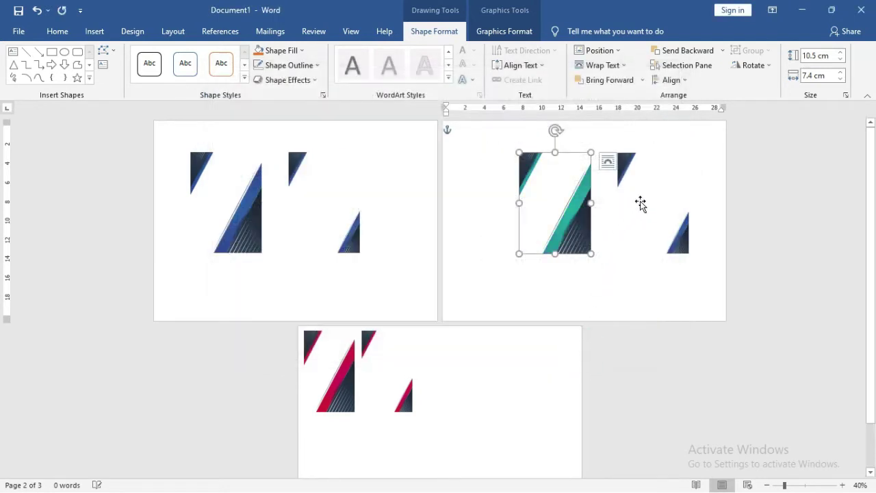
- Fill the right picture on page 2 with the Name Tag Karyawan 1_Bg-06 image
left_click(638, 203)
left_click(280, 52)
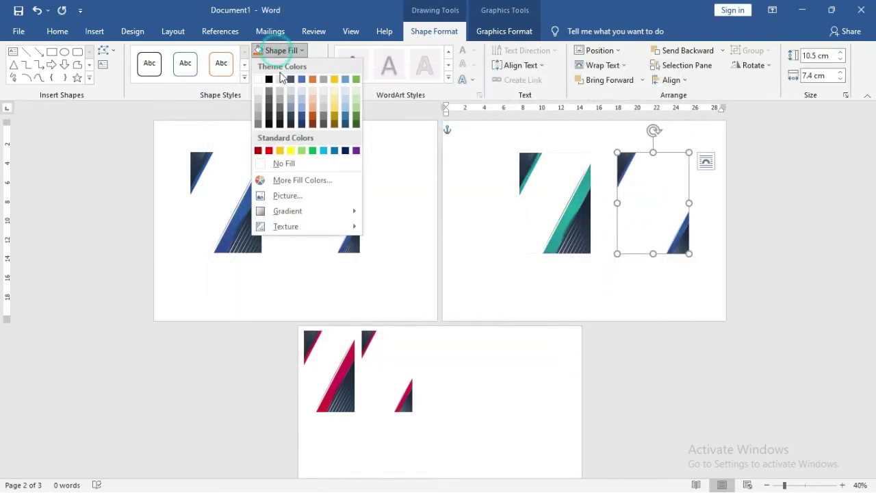
left_click(303, 192)
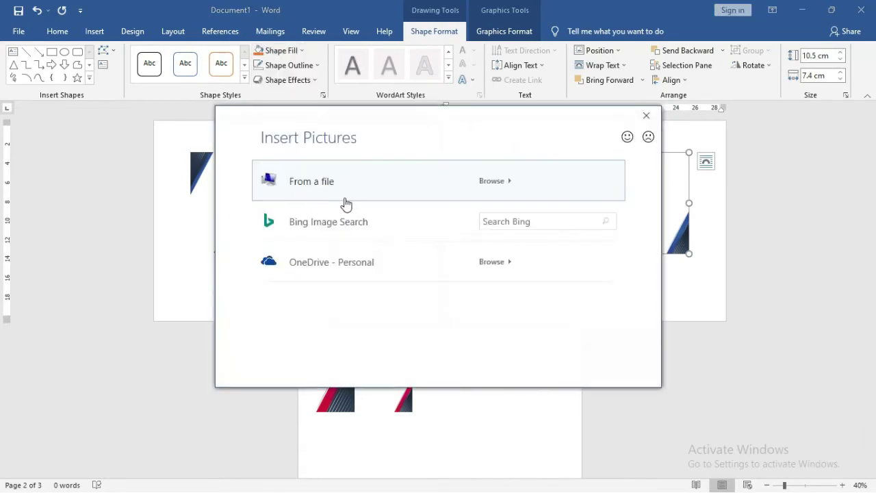
left_click(396, 186)
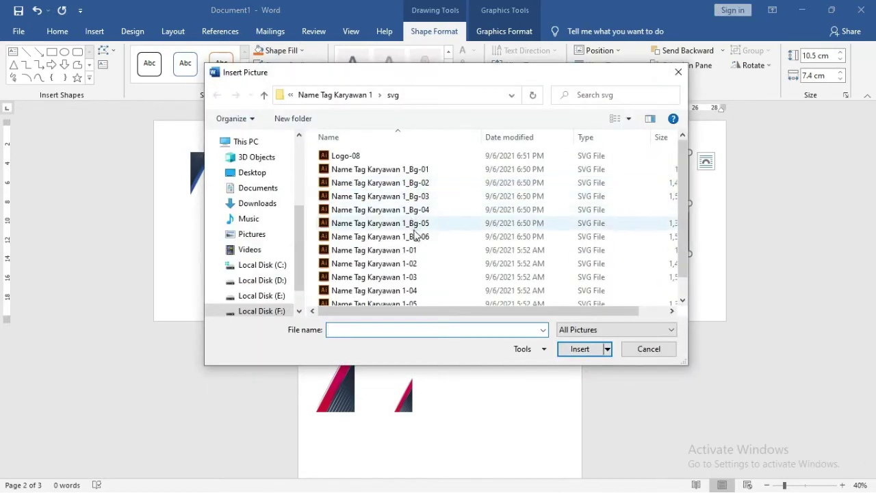
left_click(410, 237)
left_click(580, 349)
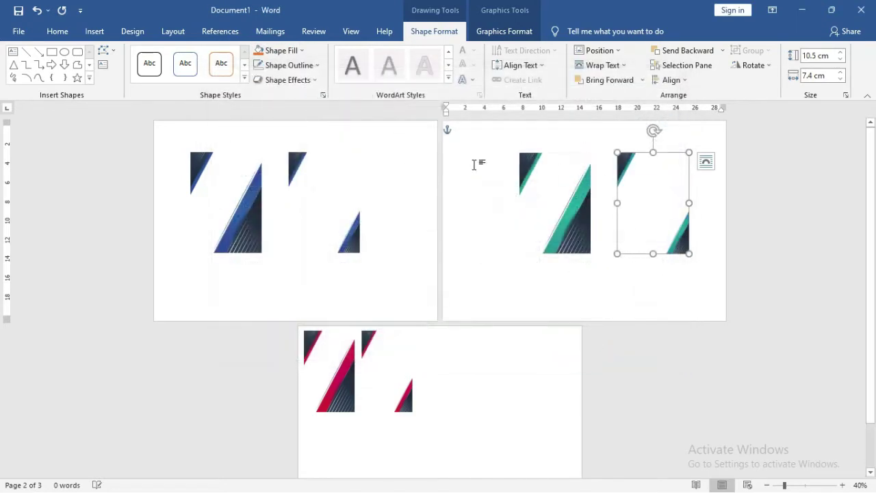
left_click(449, 154)
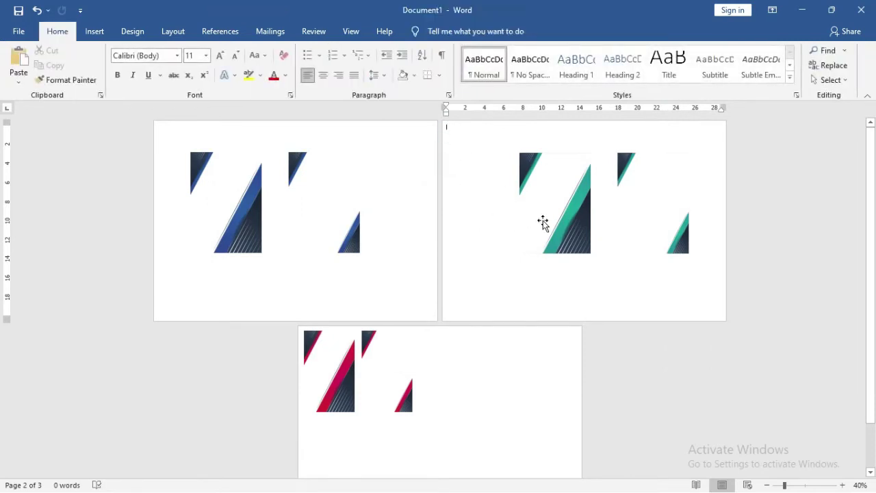
- Review the teal and blue card pictures on pages 1 and 2, selecting each one
left_click(579, 207)
left_click(661, 191)
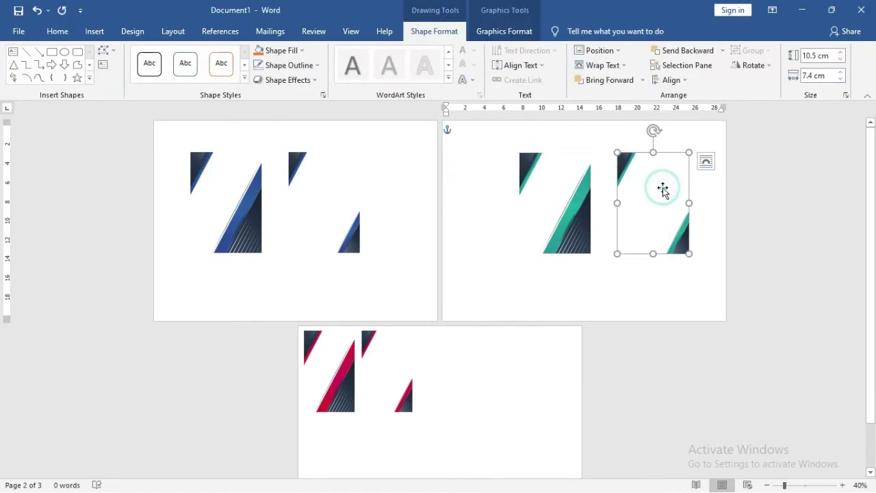
left_click(542, 206)
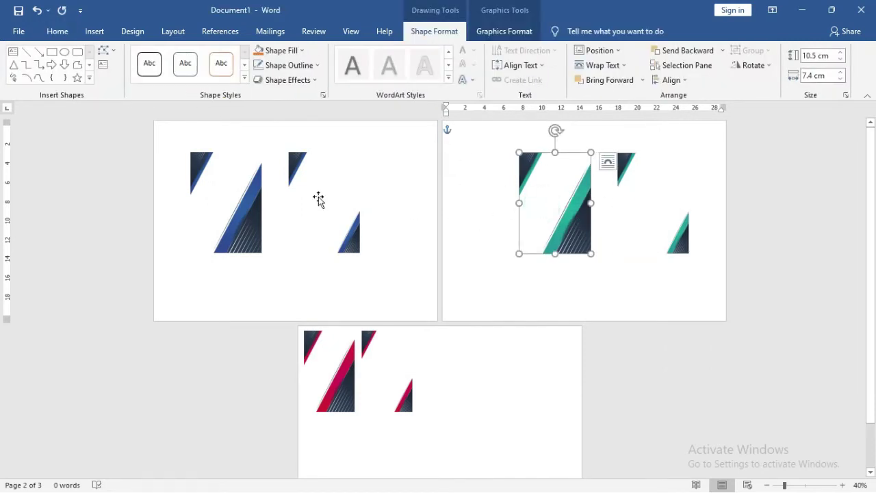
left_click(221, 181)
scroll(205, 199, "up", 3, "ctrl")
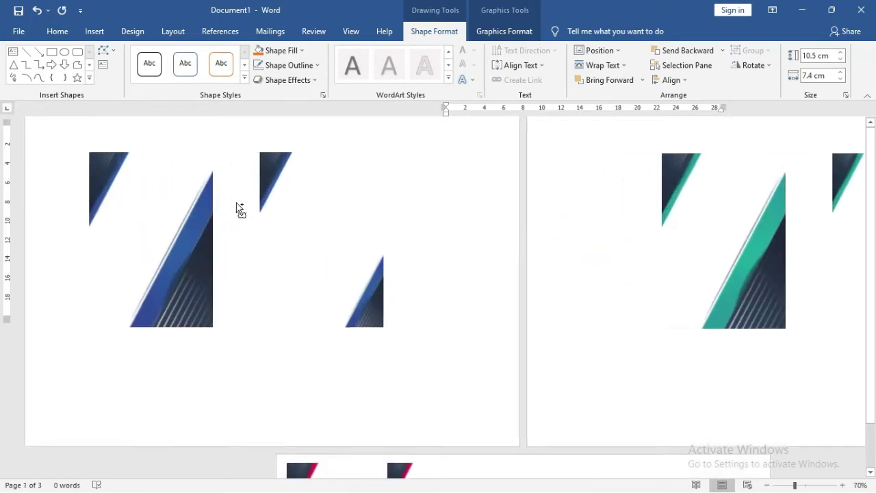
scroll(212, 200, "down", 2, "ctrl")
scroll(225, 204, "down", 1, "ctrl")
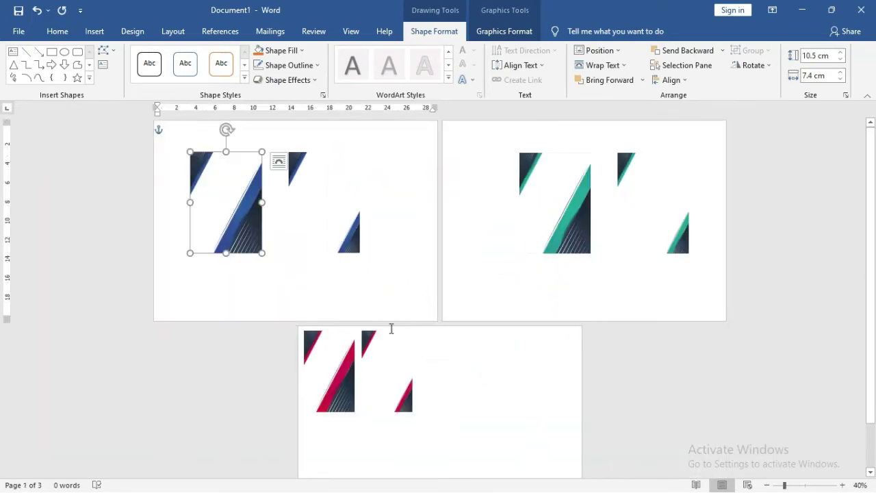
scroll(196, 218, "up", 1, "ctrl")
scroll(196, 216, "up", 5, "ctrl")
scroll(196, 215, "up", 1, "ctrl")
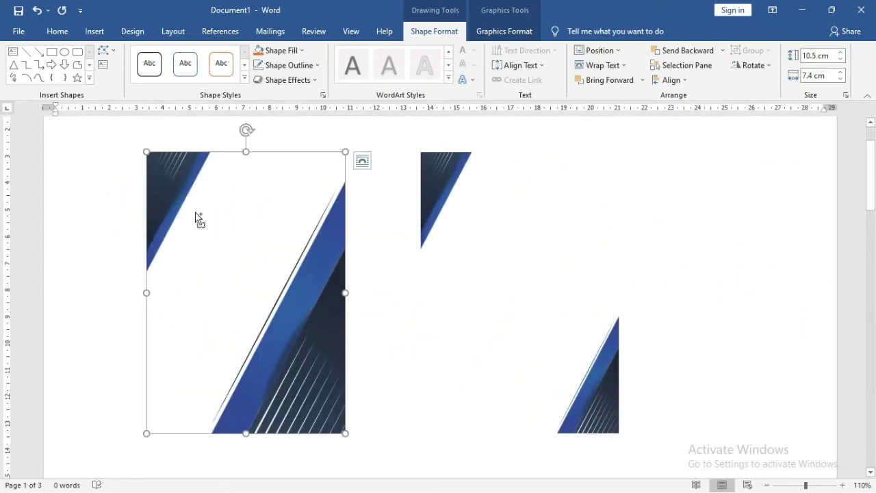
- Save the document as Doc1 in the Name Tag Karyawan 1 folder
key("ctrl+s")
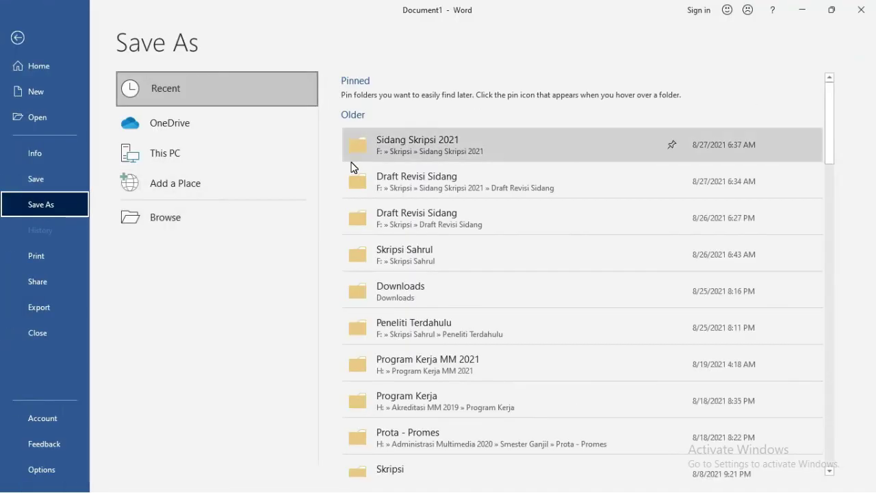
left_click(150, 217)
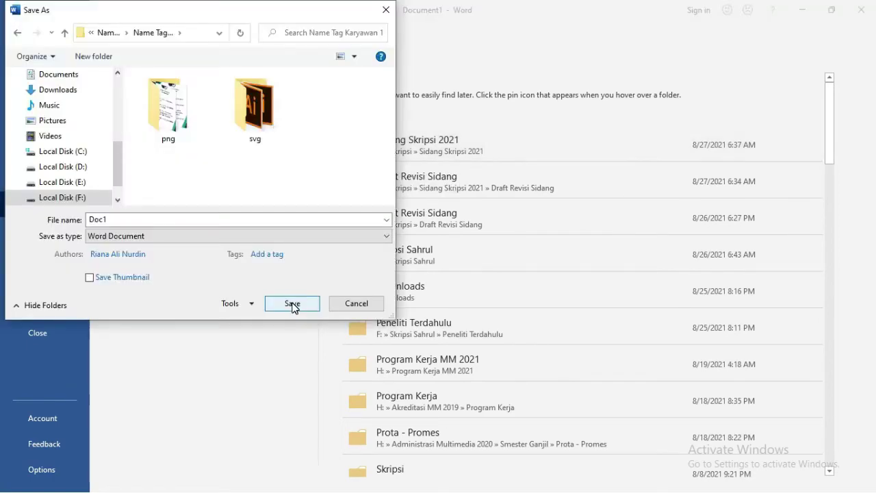
left_click(292, 303)
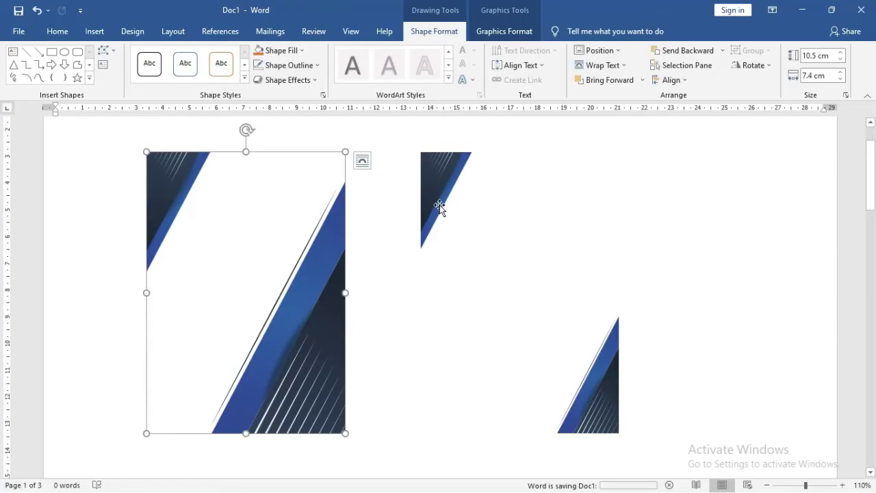
left_click(394, 158)
- Select the blue card pictures on page 1, ending with the left card
left_click(440, 184)
scroll(385, 199, "down", 5)
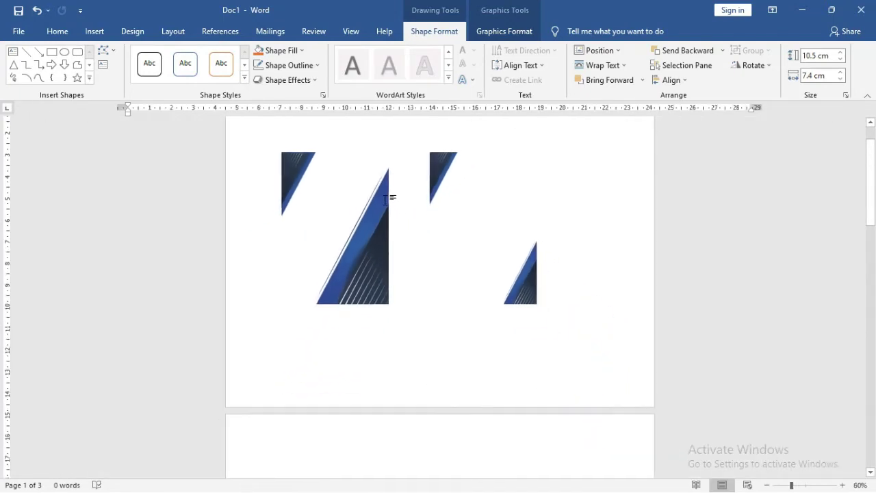
scroll(386, 199, "up", 2)
scroll(391, 196, "up", 1)
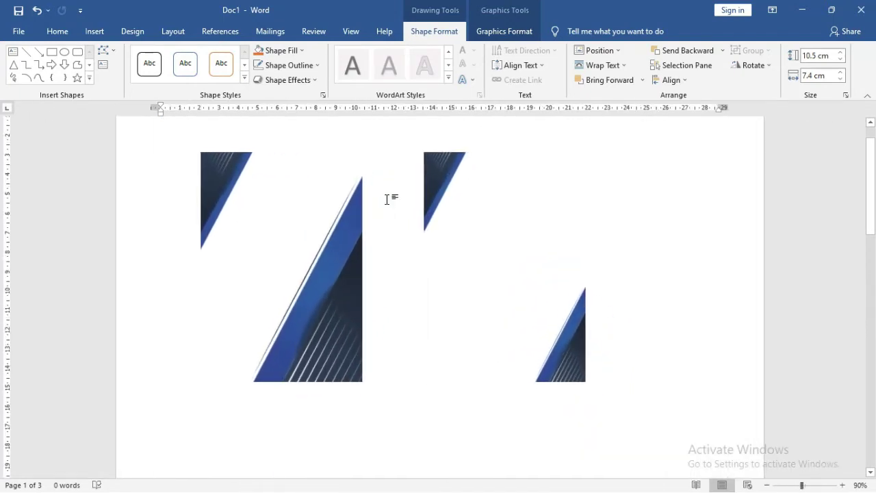
left_click(287, 193)
left_click(477, 191)
left_click(305, 213)
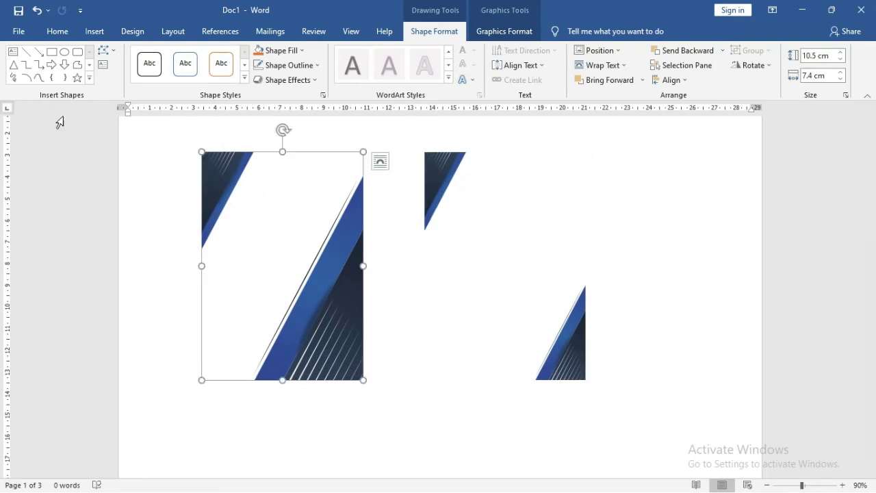
- Open the Shapes gallery from the Insert tab and close it again
left_click(95, 34)
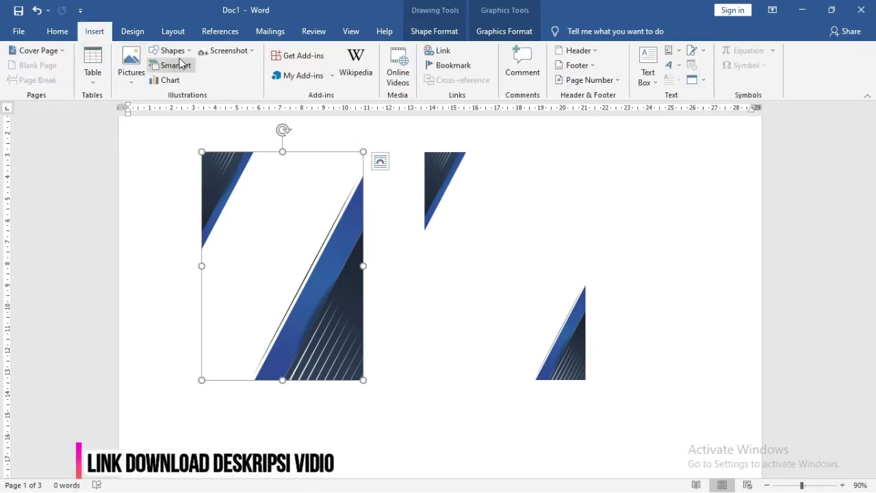
left_click(171, 51)
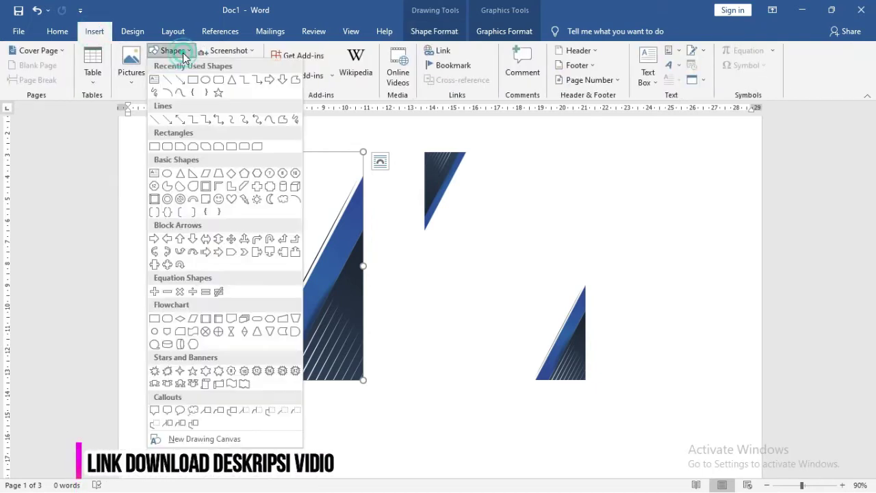
left_click(205, 81)
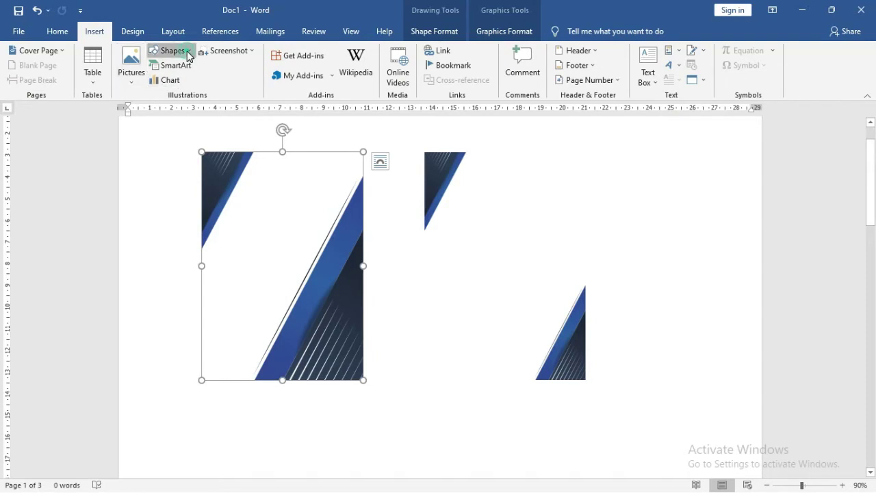
- Draw a circle on the left blue card and position it on the card
left_click(174, 50)
left_click(205, 81)
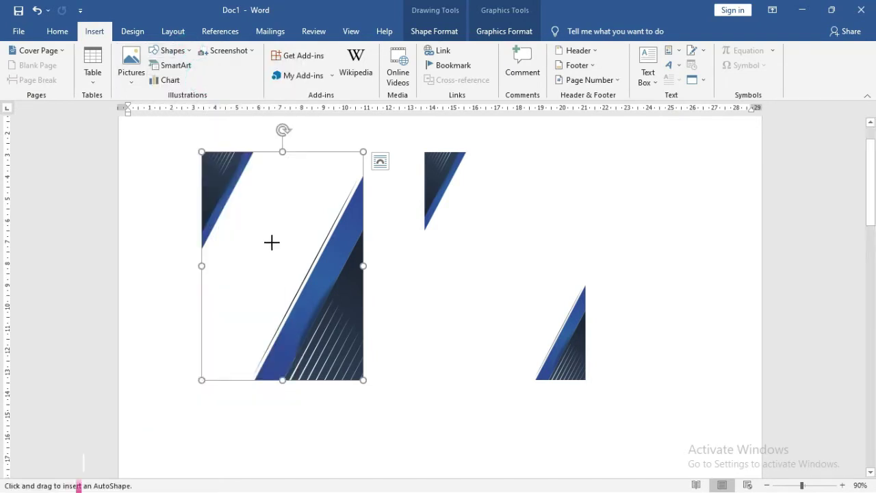
left_click_drag(258, 219, 311, 272)
left_click_drag(285, 205, 312, 230)
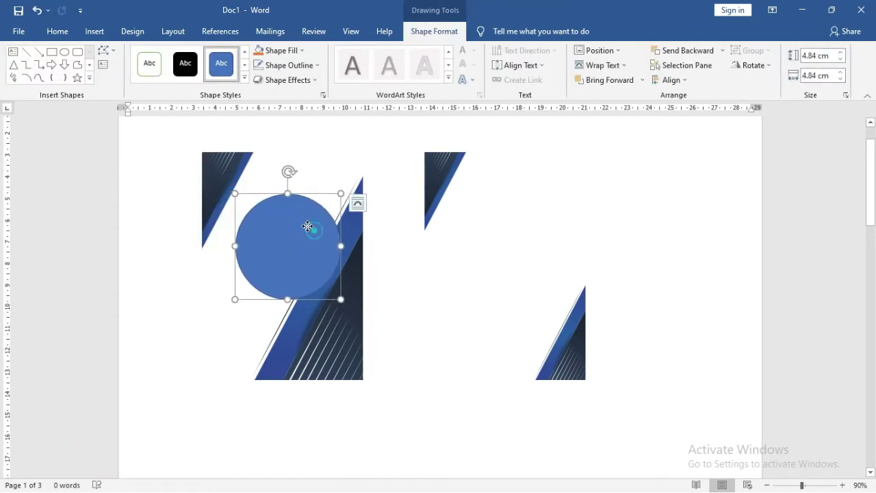
left_click_drag(307, 226, 300, 227)
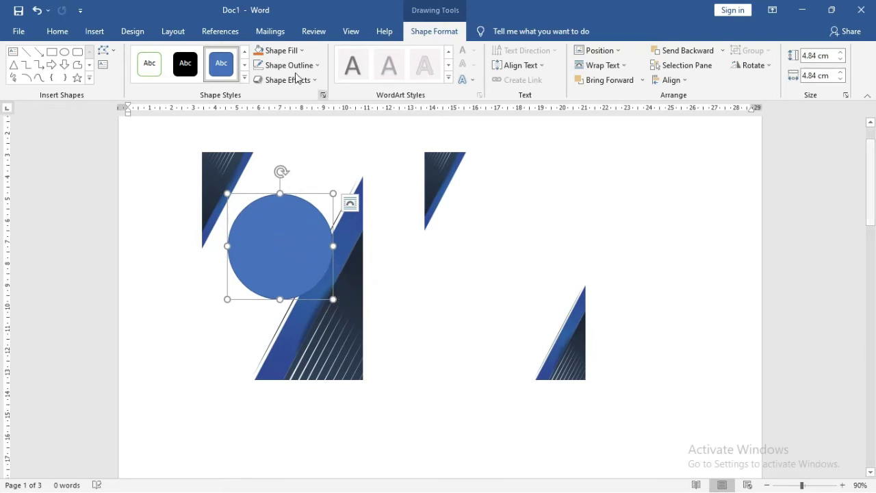
- Fill the circle with dark blue-gray
left_click(285, 52)
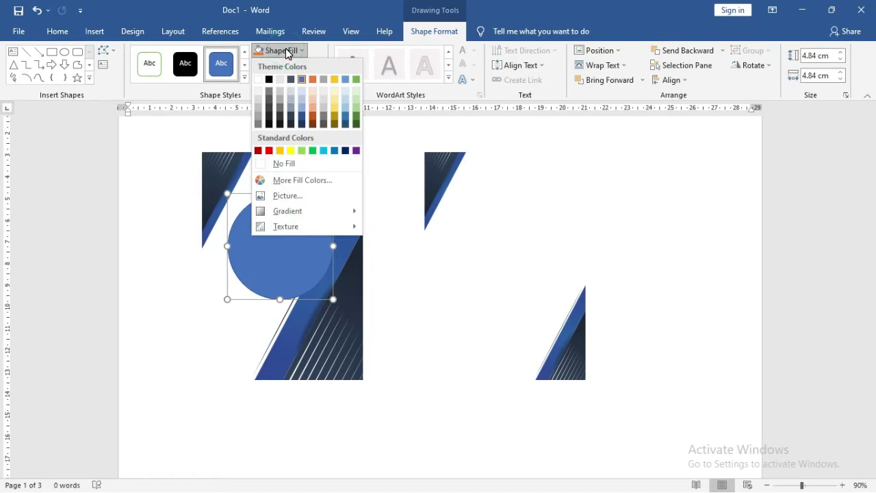
left_click(294, 122)
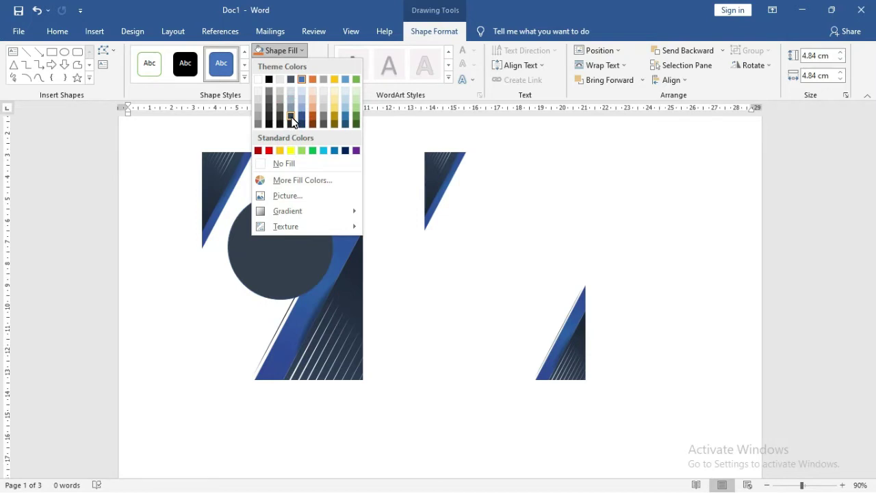
left_click(294, 121)
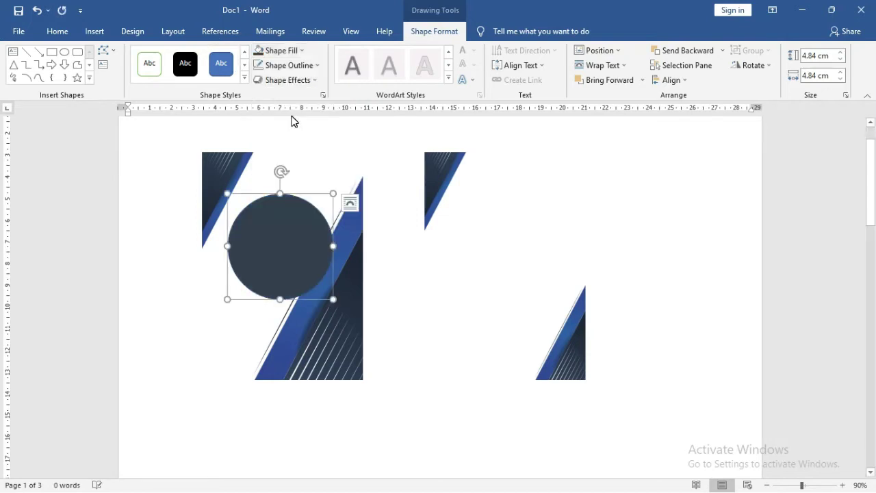
double_click(389, 144)
left_click(294, 256)
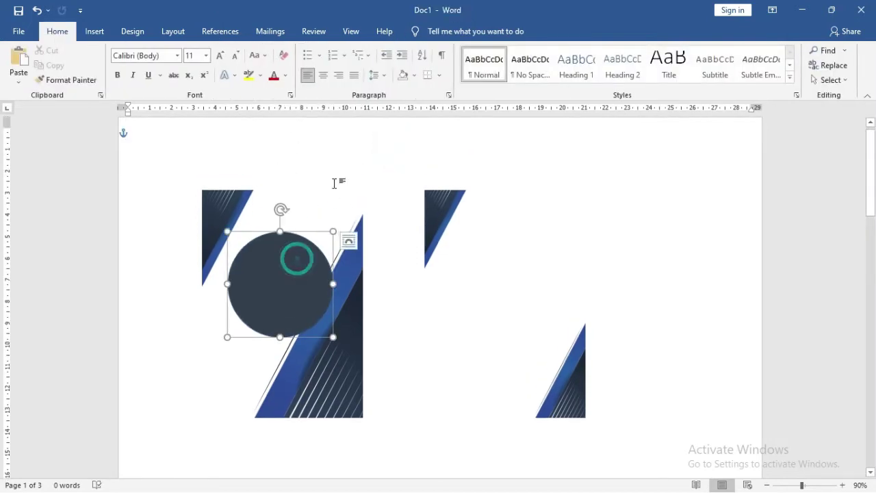
- Set the circle's outline to No Outline
left_click(304, 65)
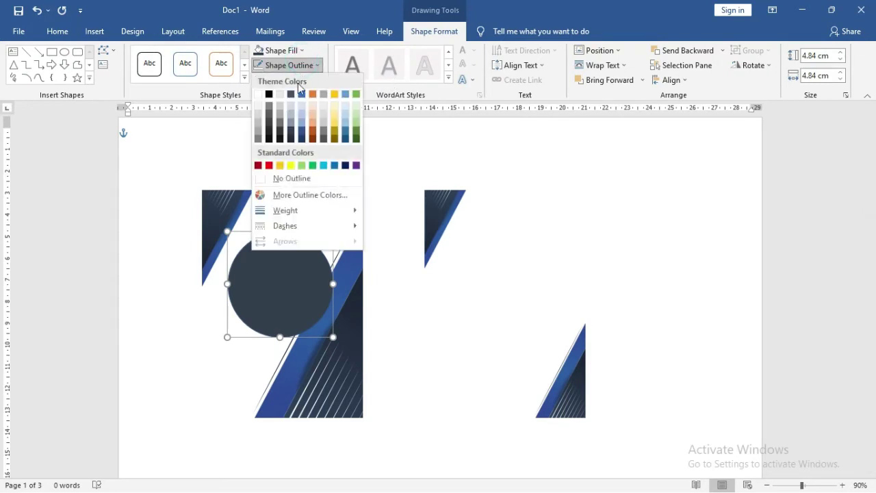
left_click(297, 177)
left_click(319, 156)
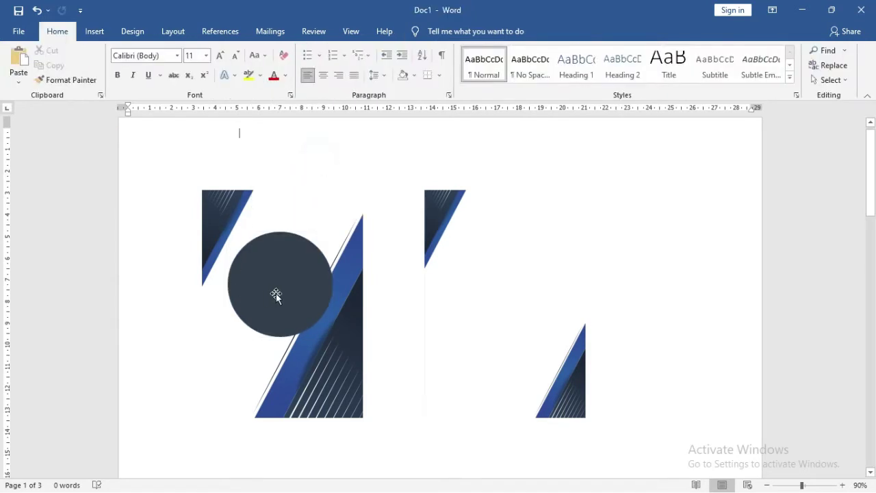
left_click(282, 271)
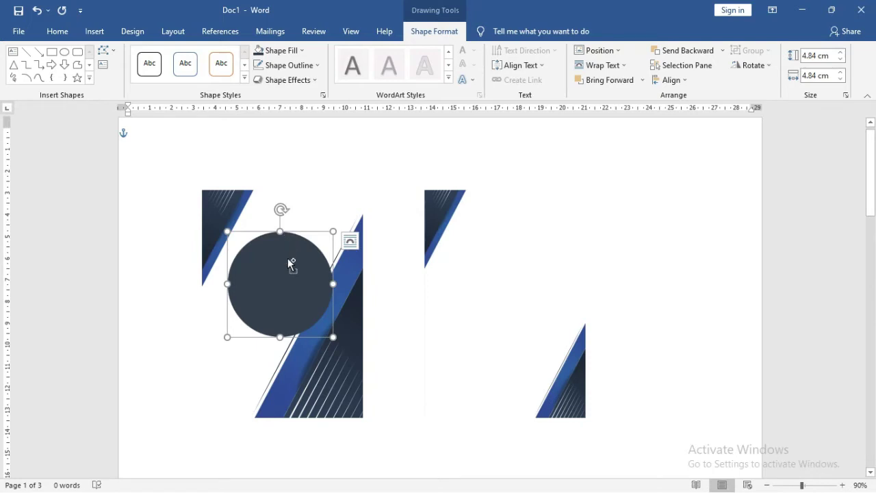
- Duplicate the dark circle with Ctrl+D and move the copy up-left
key("ctrl+d")
key("ctrl+z")
key("ctrl+y")
left_click_drag(308, 277, 288, 258)
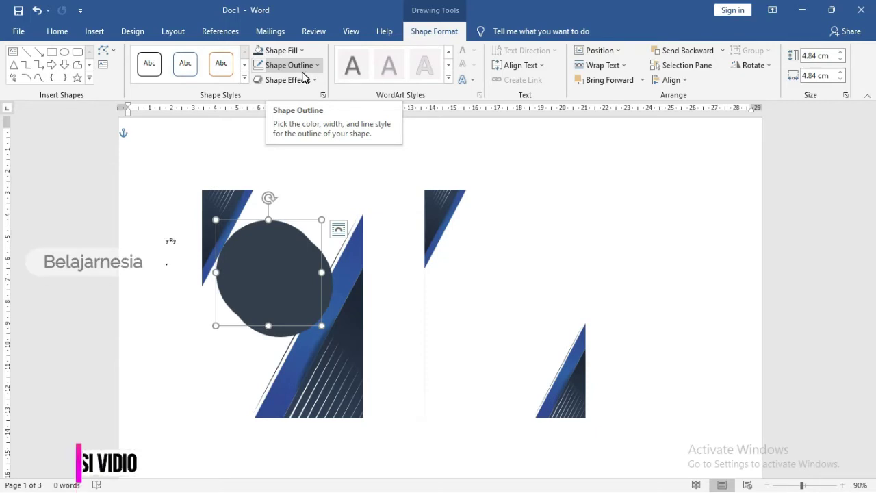
key("alt")
- Give the copy a dark outline, No Fill and a 3 pt outline weight
left_click(296, 65)
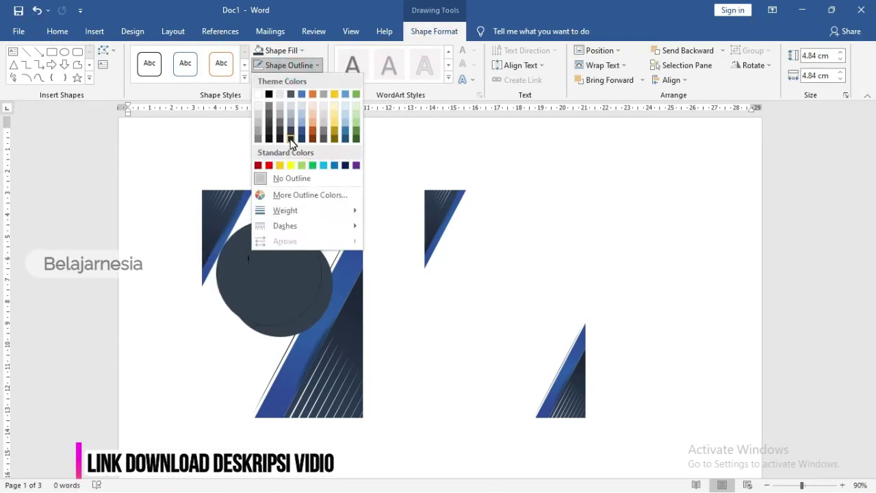
left_click(290, 141)
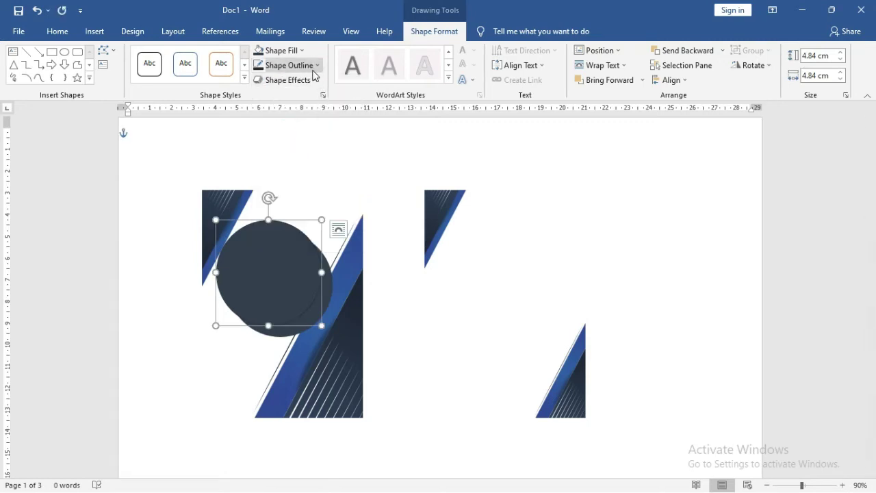
left_click(281, 50)
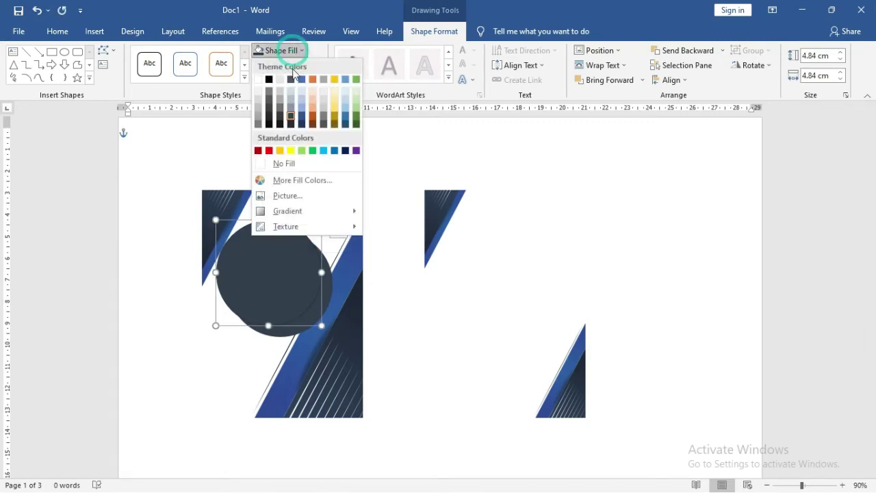
left_click(300, 159)
left_click(291, 67)
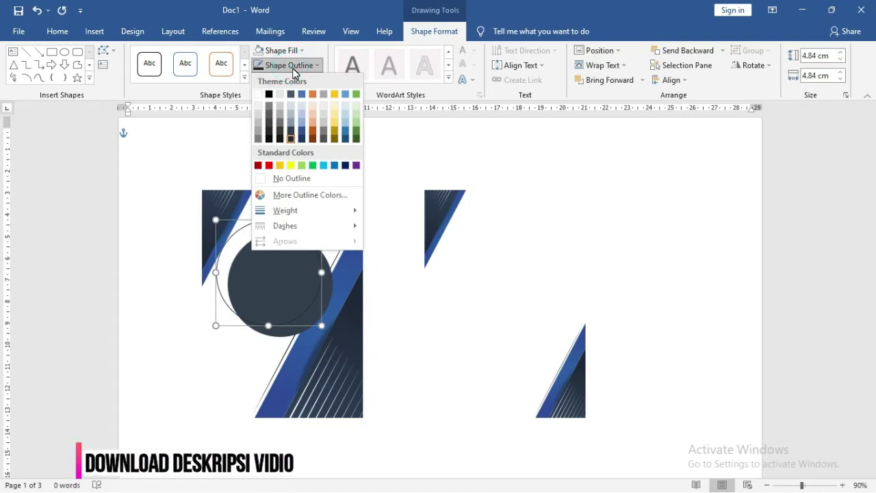
mouse_move(286, 210)
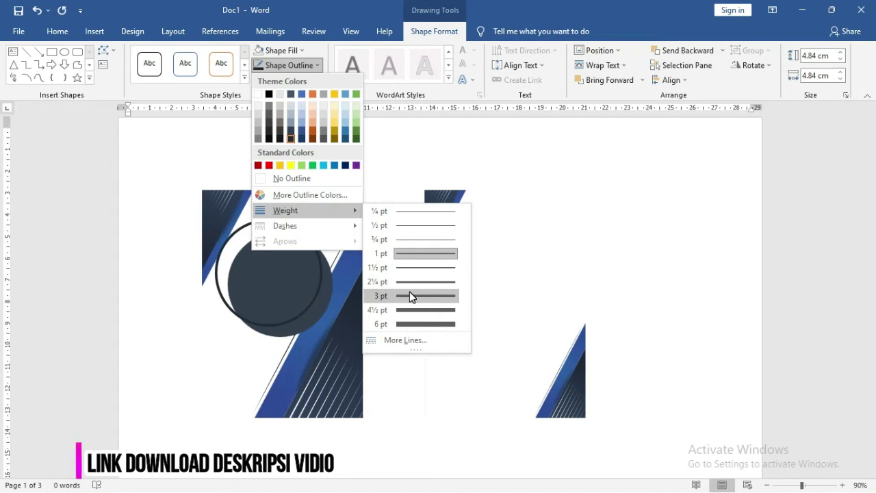
left_click(413, 286)
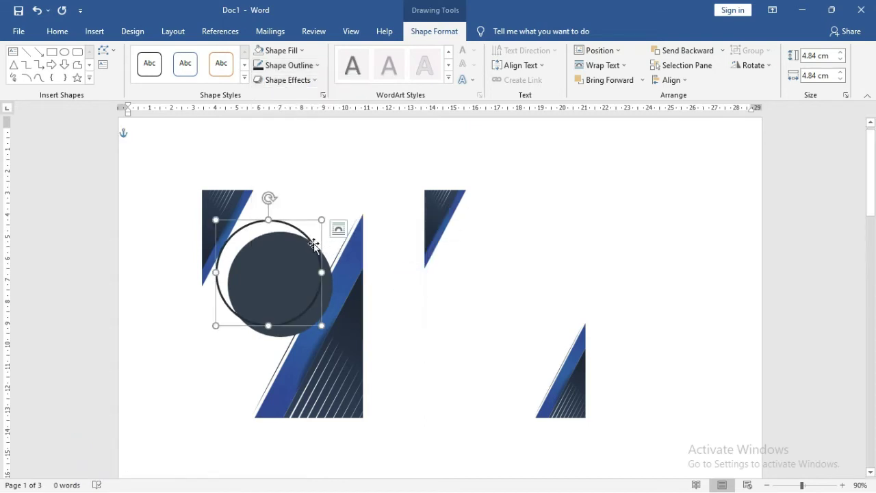
- Move and enlarge the ring to 5.45 cm around the dark circle
left_click_drag(313, 244, 322, 255)
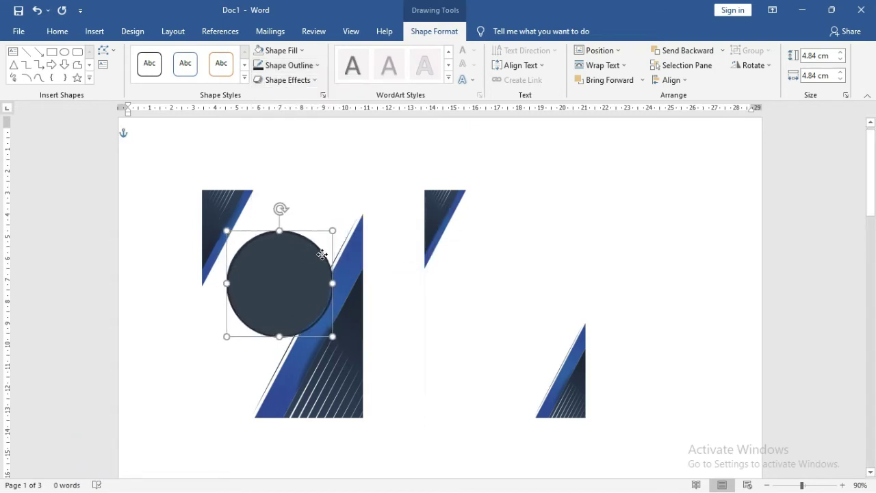
left_click_drag(333, 232, 342, 231)
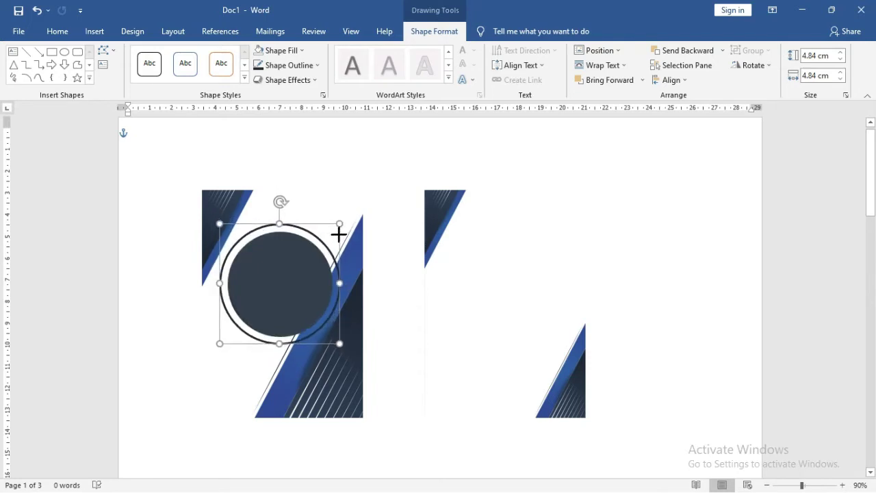
mouse_move(342, 231)
left_mouse_down()
mouse_move(340, 241)
mouse_move(354, 203)
left_mouse_up()
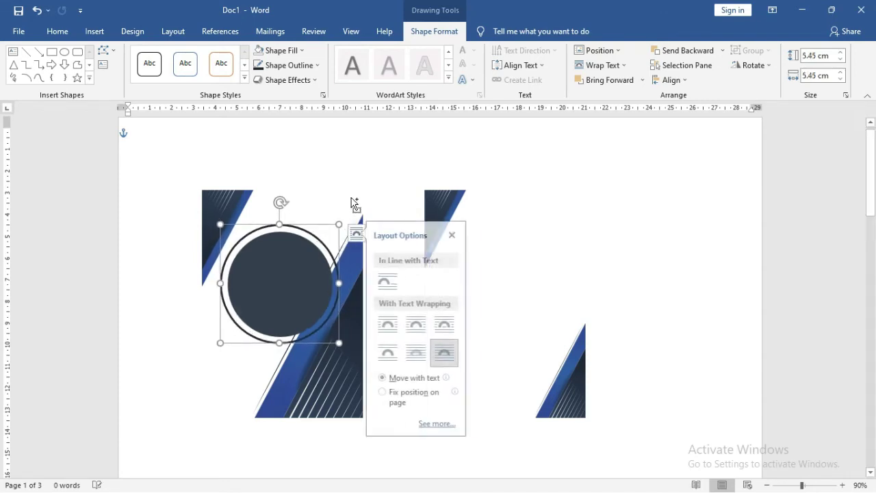
- Shrink the ring slightly so it fits closely around the dark circle
left_click(354, 162)
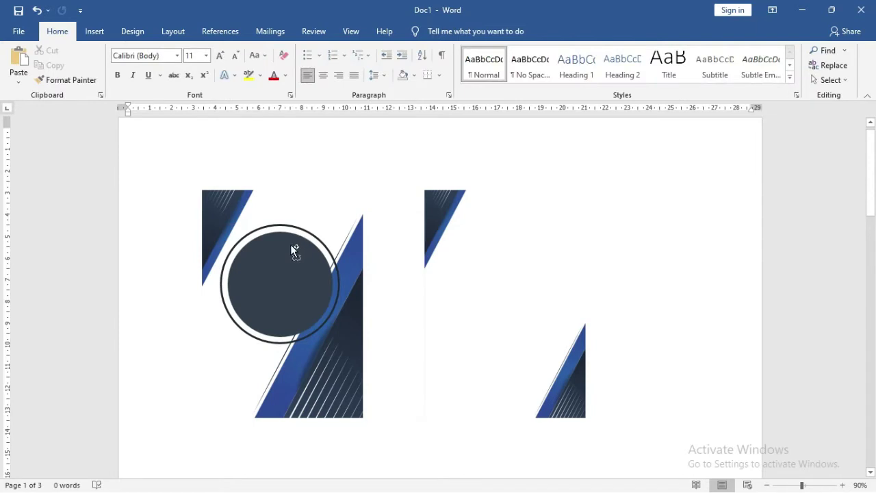
scroll(293, 250, "up", 3, "ctrl")
left_click(289, 268)
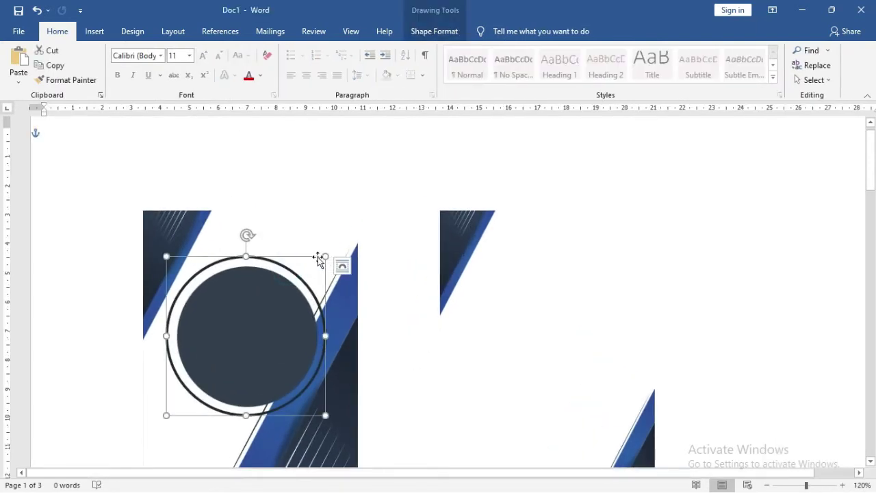
left_click_drag(322, 256, 320, 260)
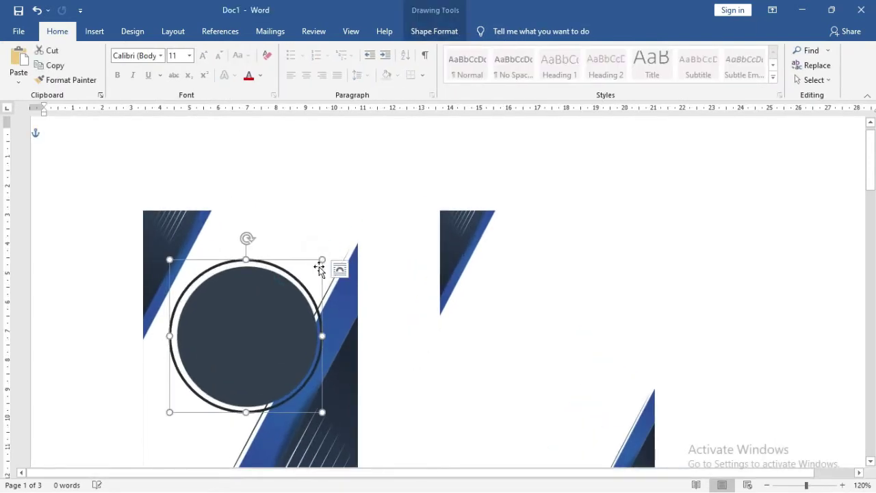
- Select the inner circle and choose Picture from its Shape Fill menu
left_click(284, 286)
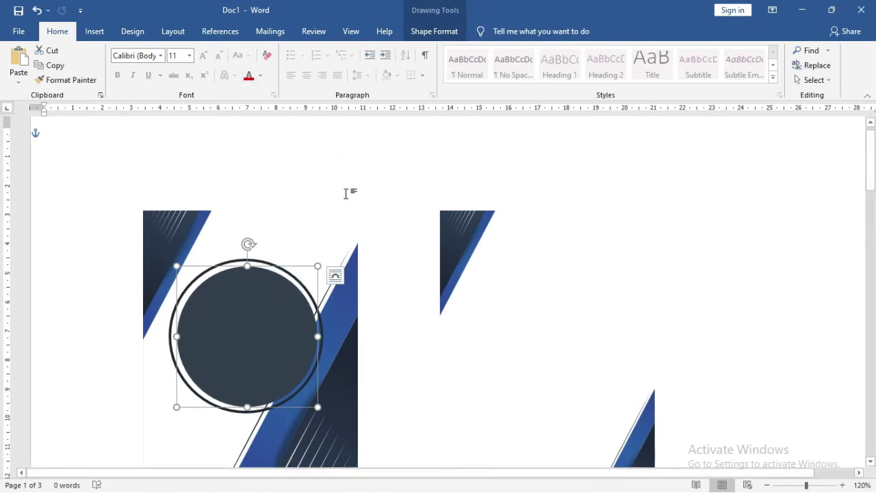
left_click(418, 34)
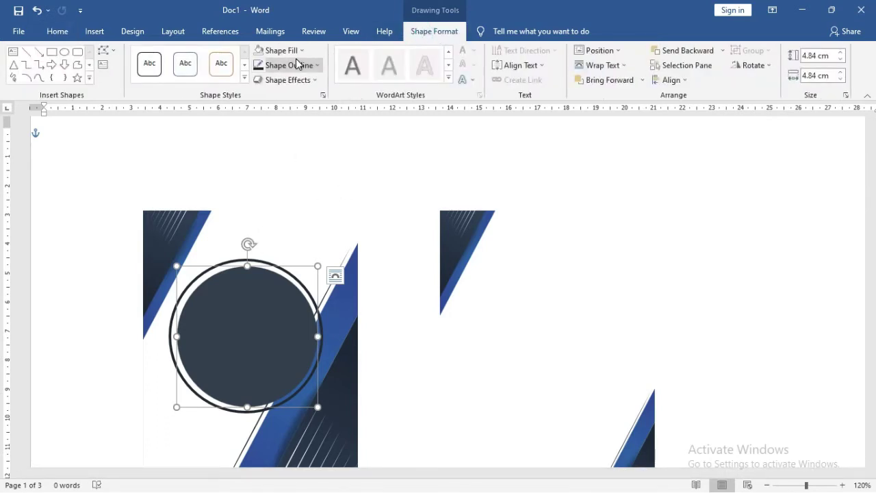
left_click(281, 51)
left_click(302, 198)
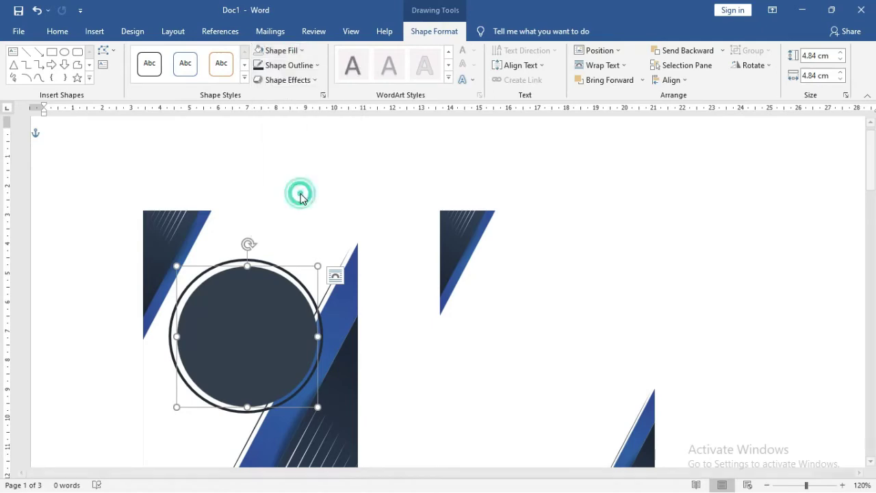
- Insert the woman's portrait photo from file as the inner circle's fill
left_click(342, 190)
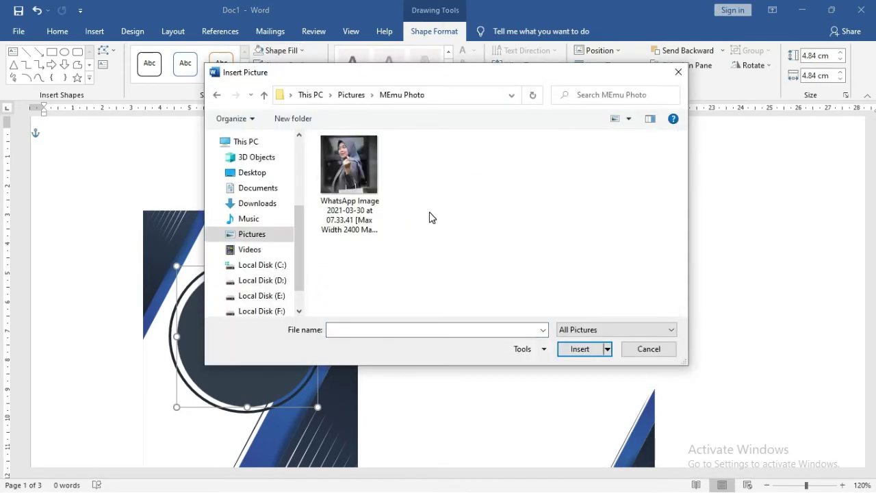
left_click(375, 198)
left_click(575, 350)
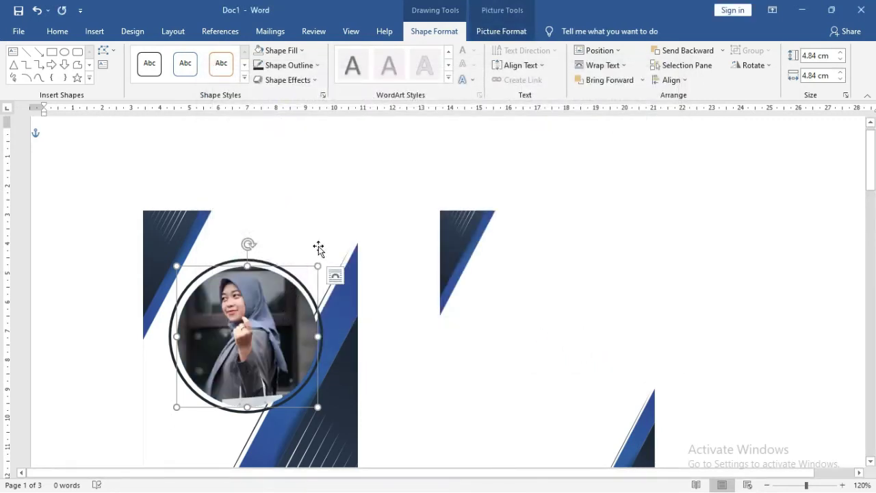
left_click(301, 226)
left_click(301, 235)
scroll(301, 235, "down", 2)
scroll(301, 235, "down", 1)
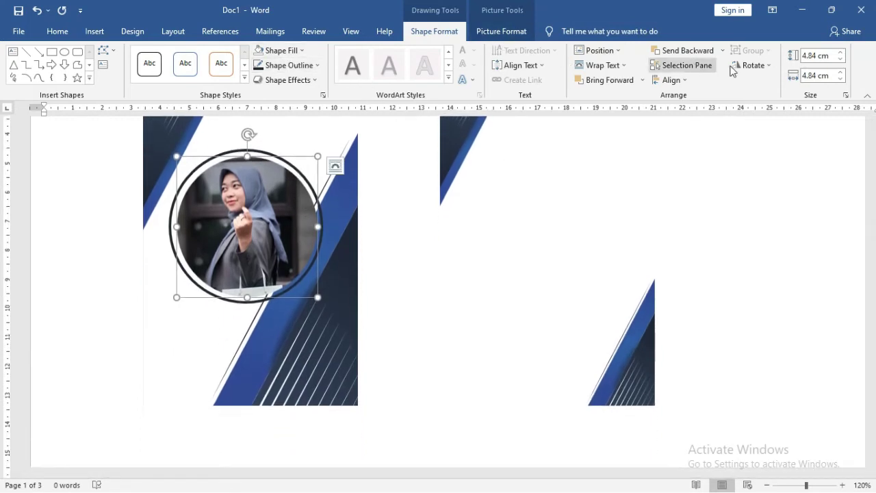
left_click(495, 34)
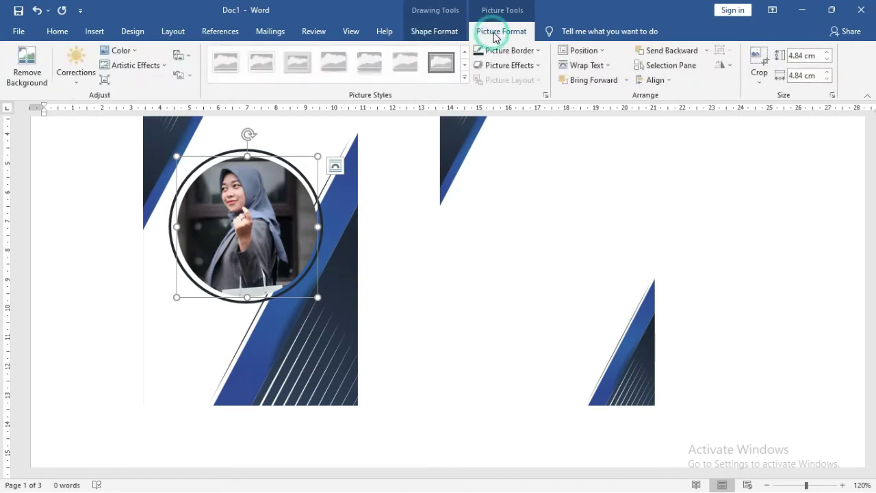
- Crop the photo within the circle, enlarging and shifting it to centre the face
left_click(760, 60)
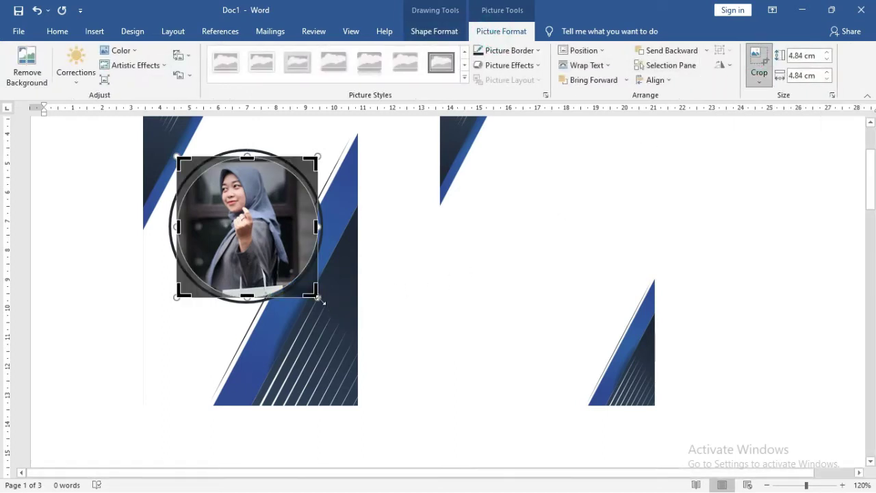
left_click_drag(317, 297, 342, 333)
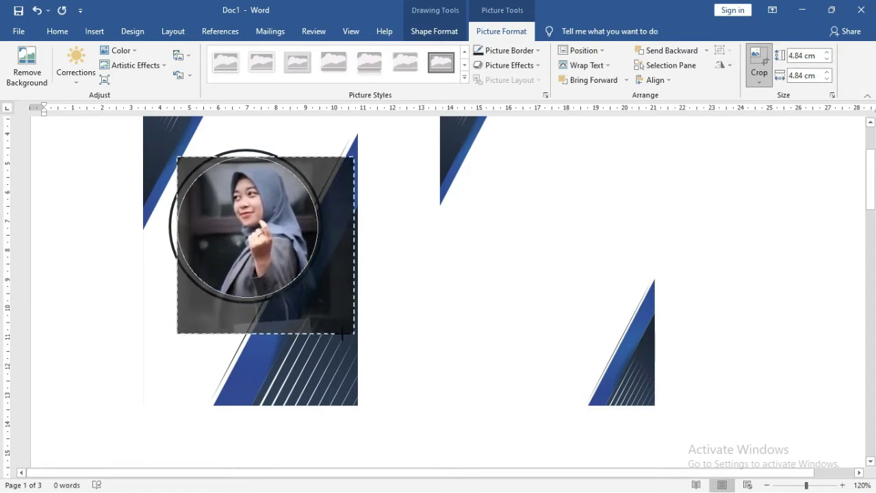
left_click_drag(341, 333, 358, 343)
left_click(275, 231)
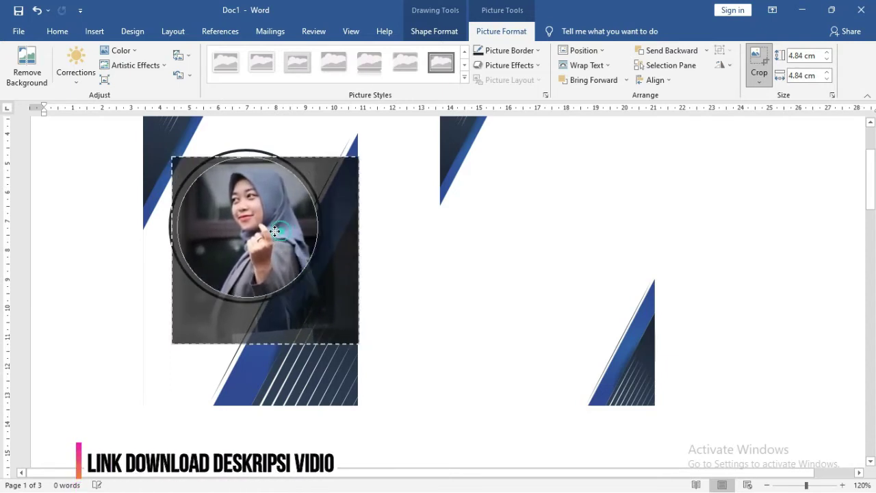
left_click_drag(275, 231, 265, 228)
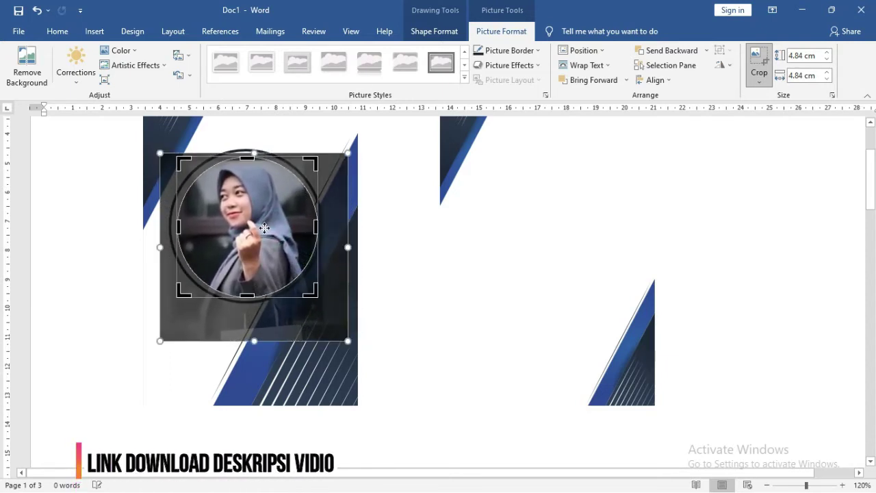
left_click(457, 266)
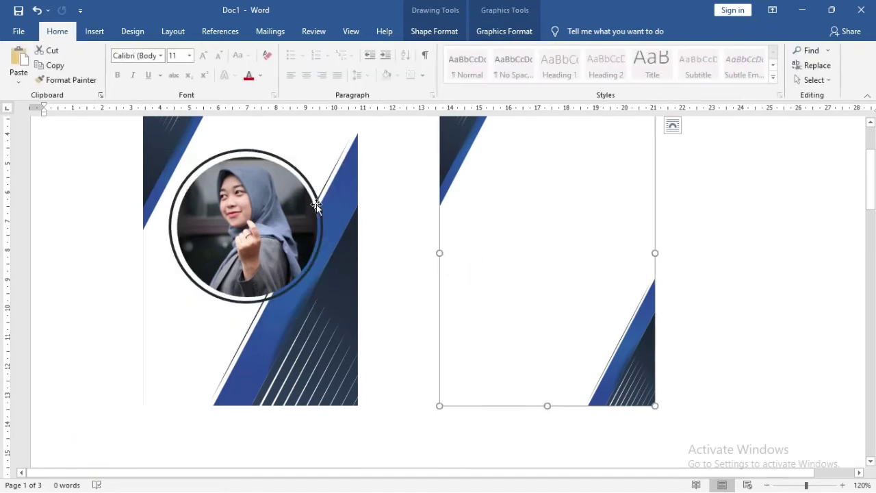
- Select the circular photo together with its dark ring frame
left_click(291, 262)
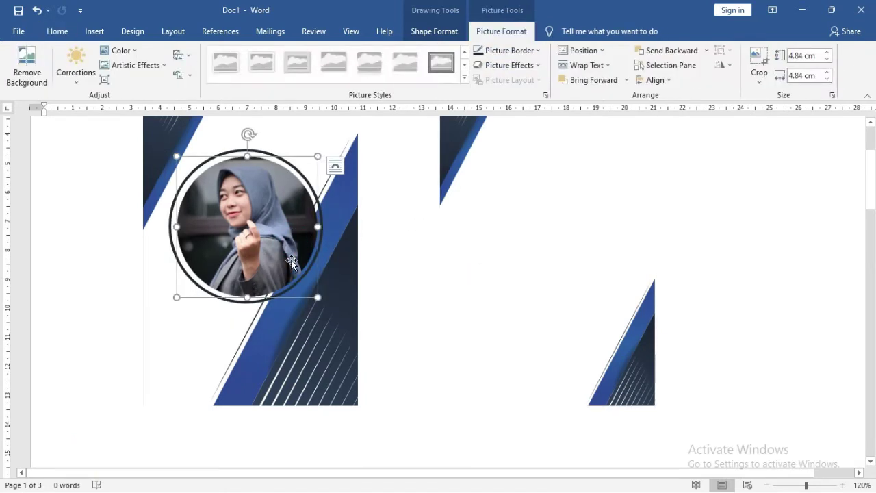
left_click(293, 285)
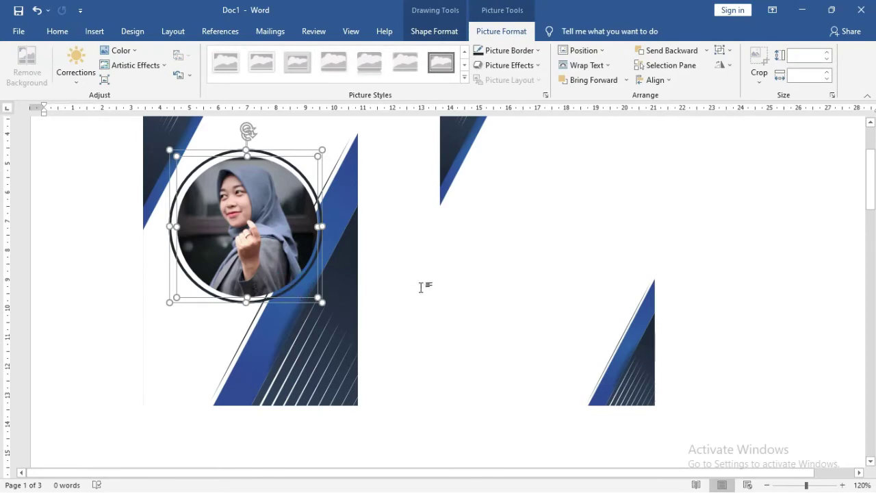
left_click(420, 286)
left_click(266, 286)
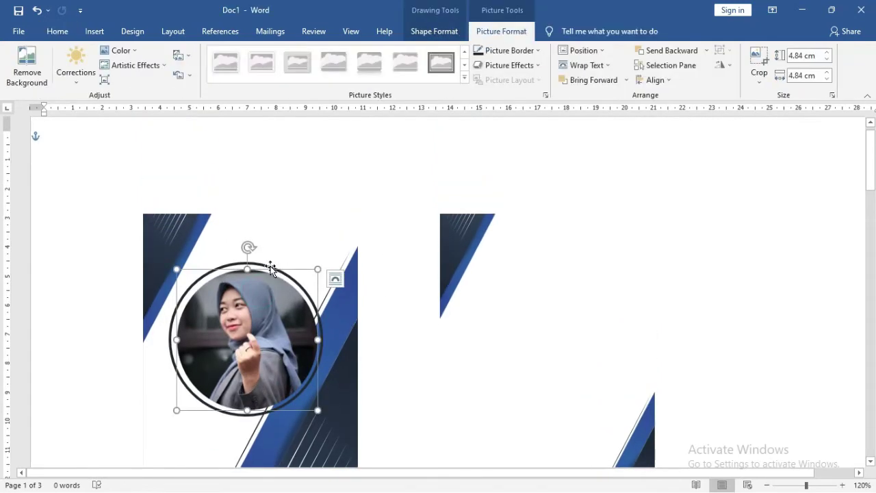
left_click(271, 268)
left_click(270, 284)
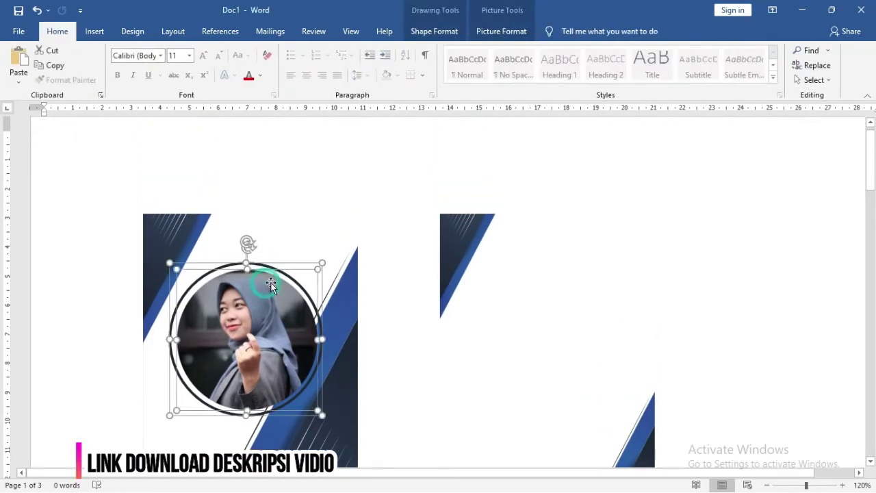
- Shrink the circular photo slightly and select it together with its ring frame
left_click_drag(321, 263, 290, 278)
left_click(260, 319)
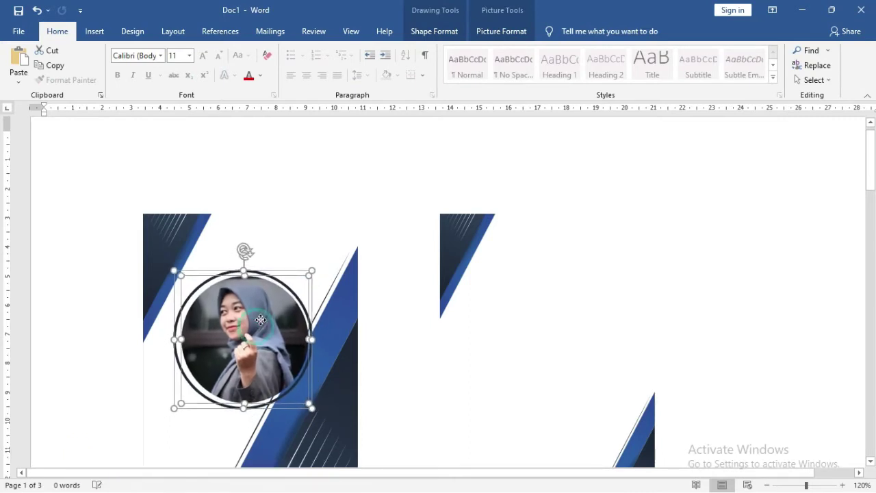
left_click(393, 343)
left_click(271, 330)
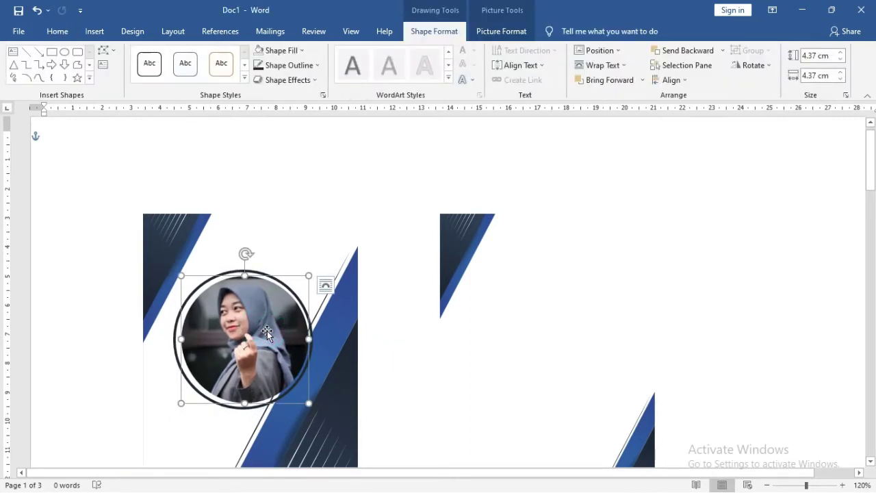
left_click(393, 332)
left_click(266, 304)
left_click(258, 272, "shift")
left_click_drag(258, 272, 553, 294)
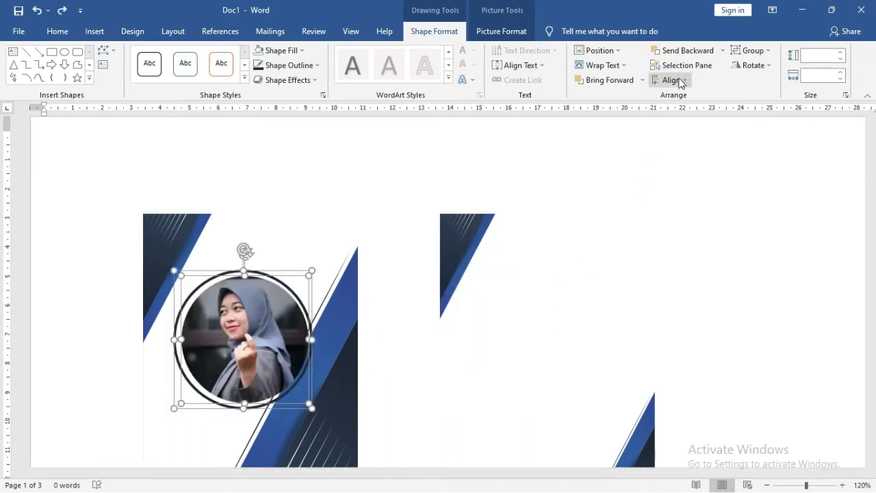
- Centre the photo and ring horizontally with Align Center, and show the Selection pane
left_click(678, 80)
left_click(687, 113)
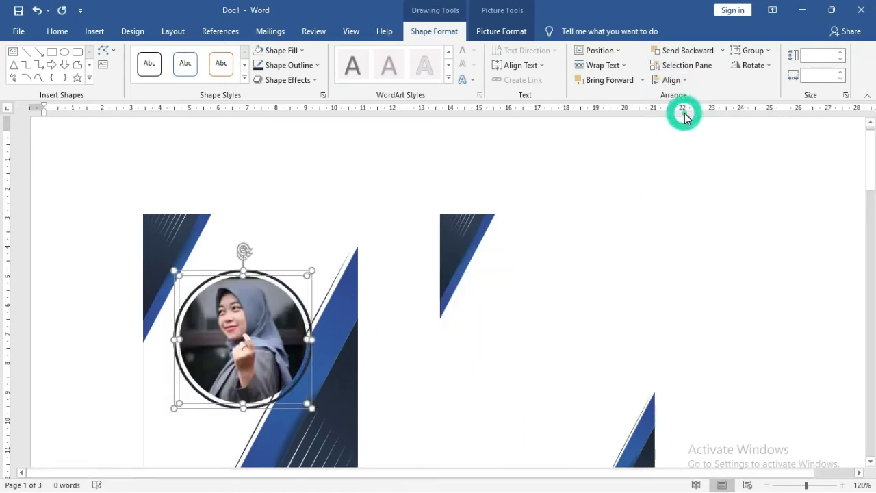
left_click(683, 65)
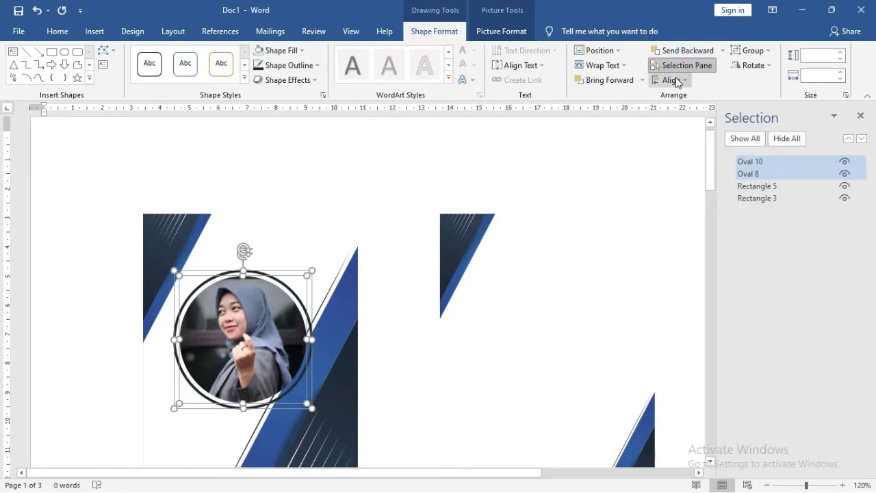
- Centre the photo vertically in its ring with Align Middle, then select the left tag's background rectangle
left_click(670, 80)
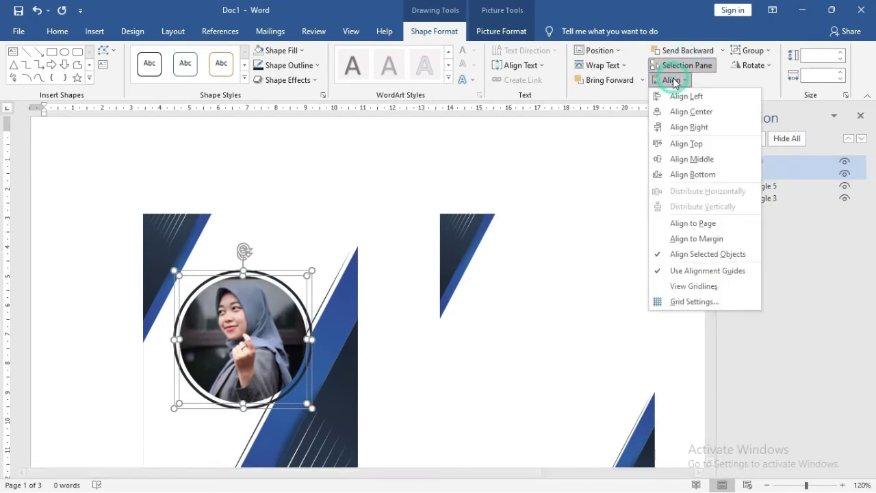
left_click(688, 161)
left_click(342, 218)
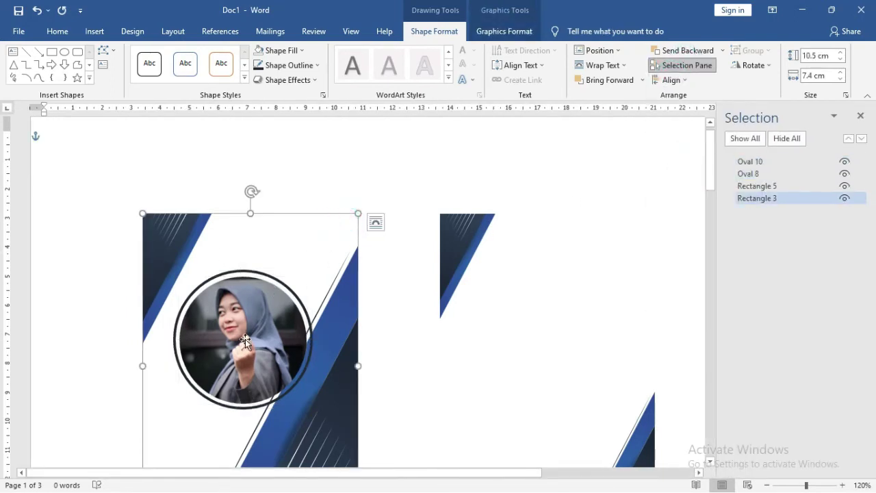
scroll(345, 245, "down", 2)
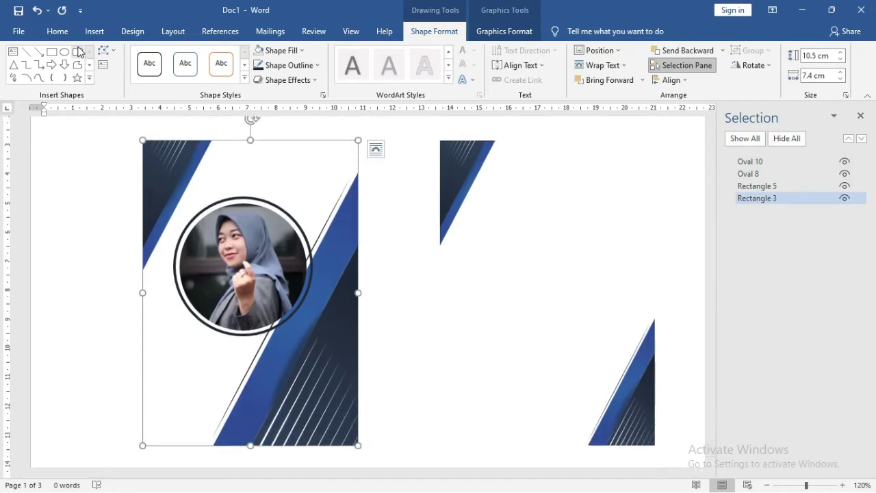
left_click(94, 32)
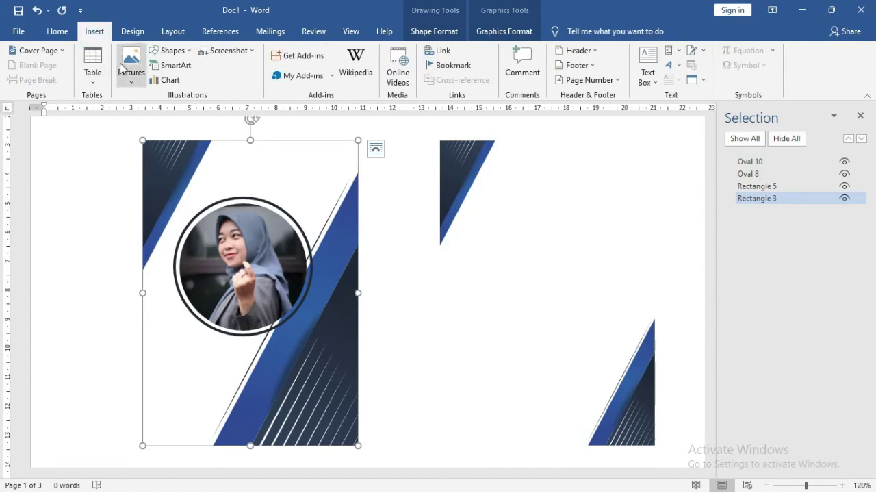
- Draw a text box over the left tag and type 'Name Company' in it
left_click(184, 57)
left_click(154, 79)
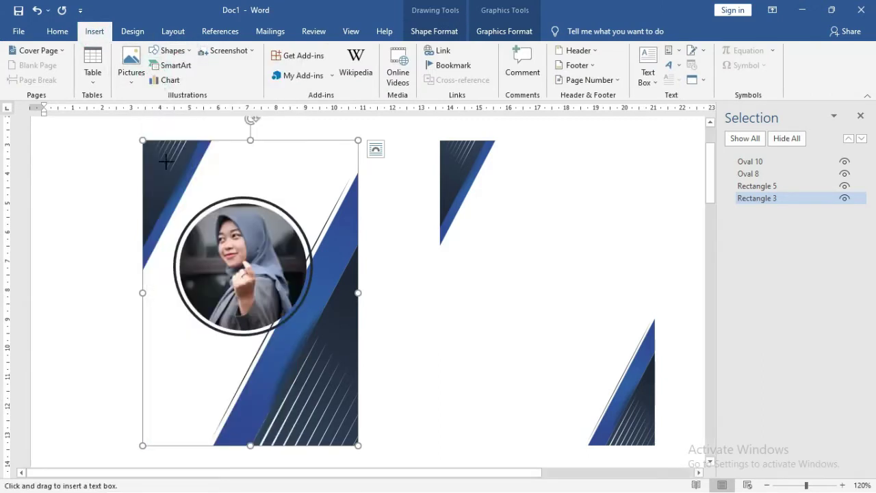
left_click_drag(157, 158, 345, 440)
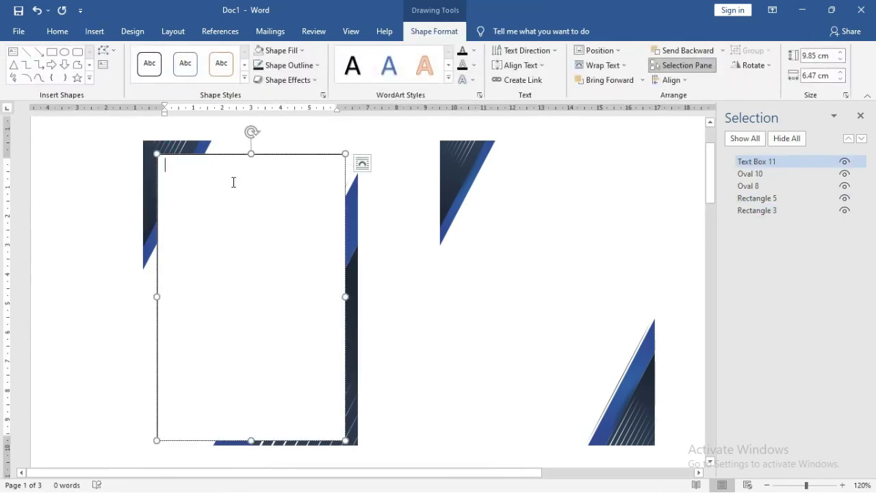
type("nAME")
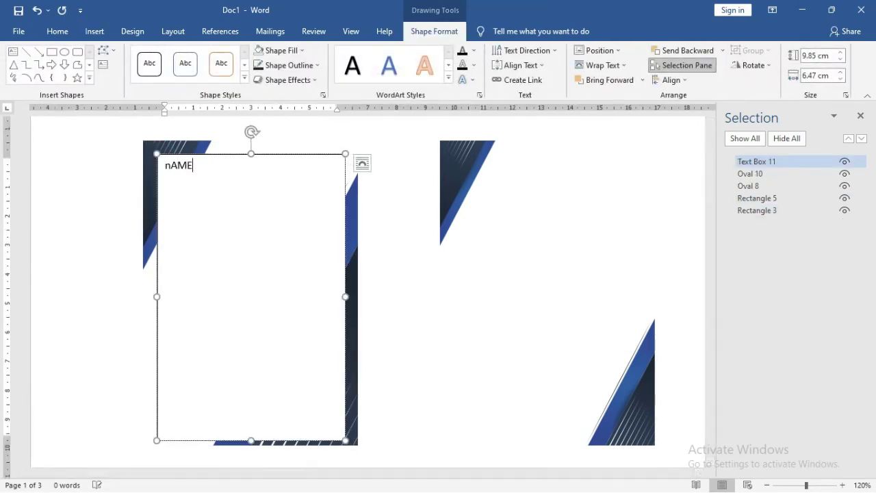
left_click(362, 163)
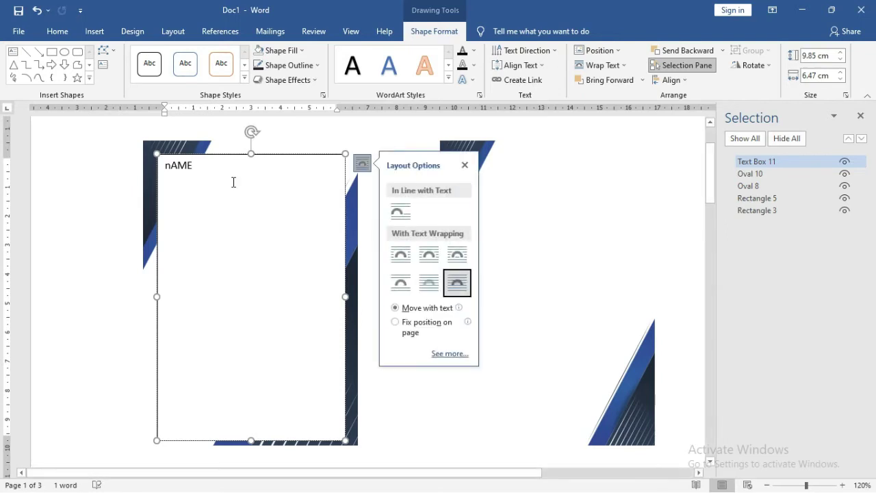
left_click(234, 182)
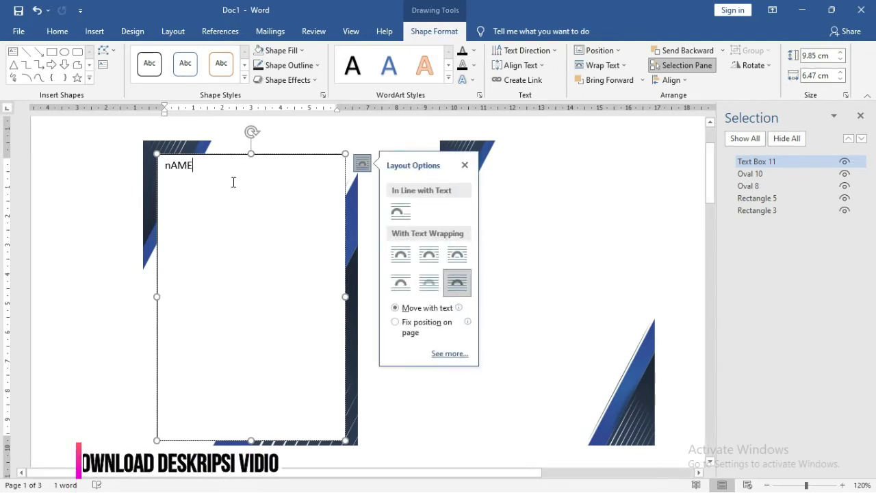
type("Name Ca")
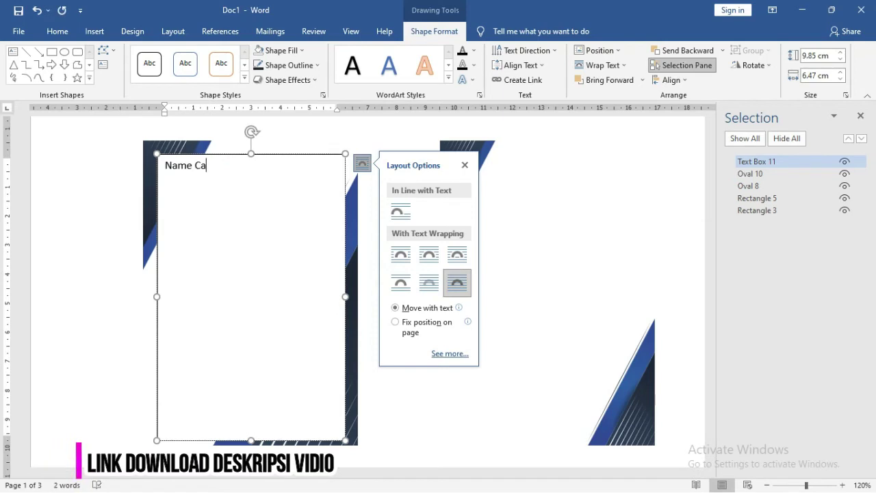
key("BackSpace")
type("omp")
type("any")
- Centre the 'Name Company' header and make it bold
key("ctrl+a")
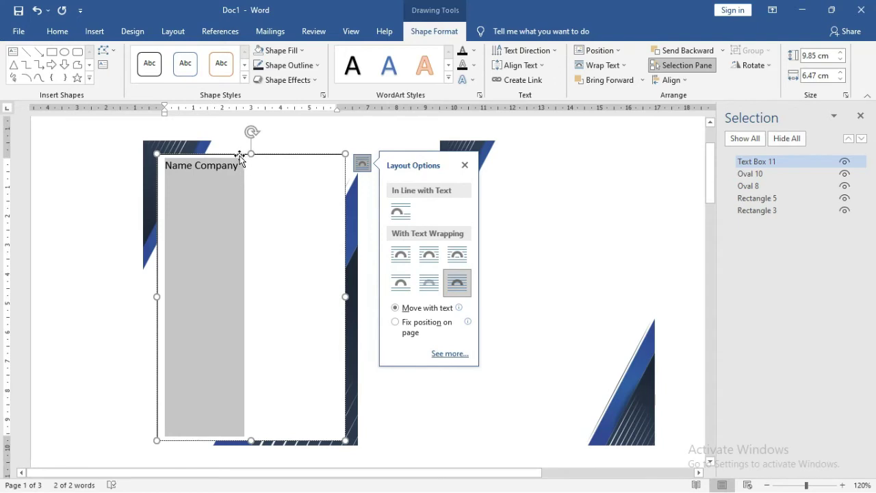
key("ctrl+e")
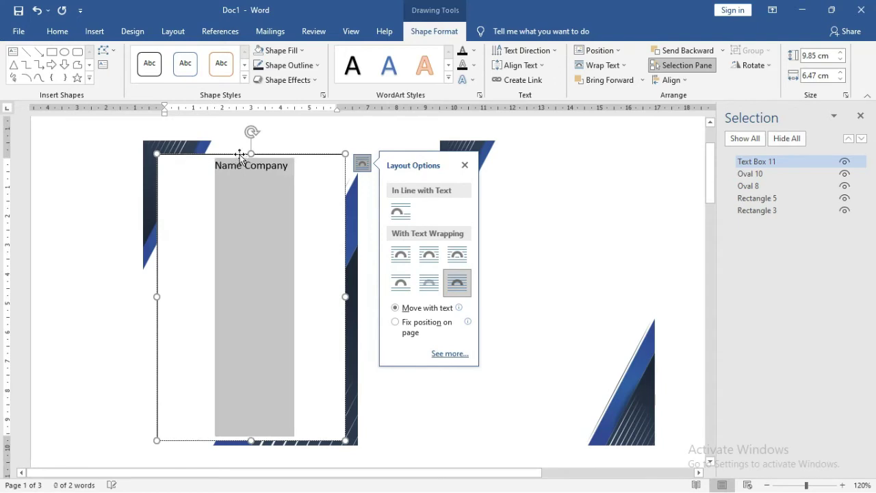
left_click(253, 178)
triple_click(225, 171)
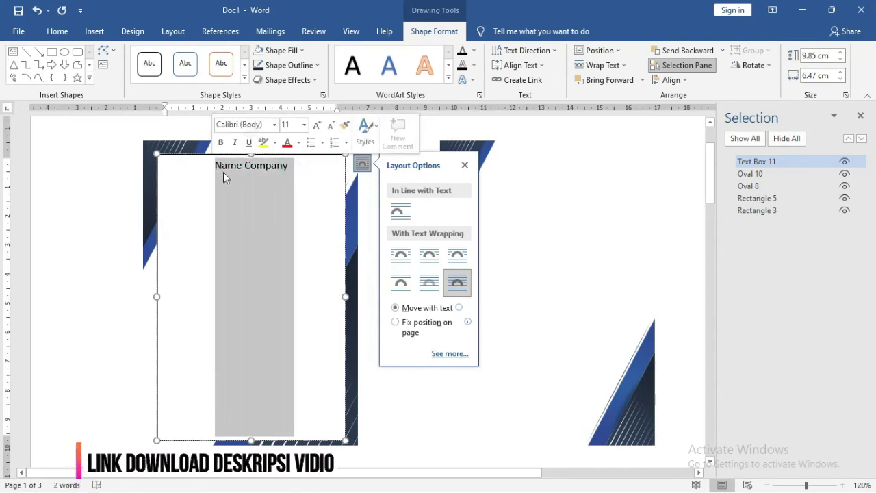
key("ctrl+b")
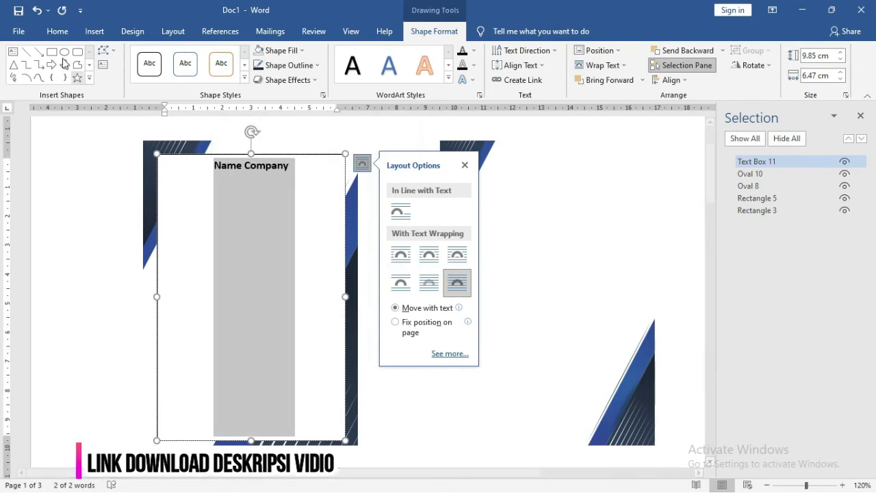
left_click(54, 32)
- Set the header font to Oswald
left_click(144, 55)
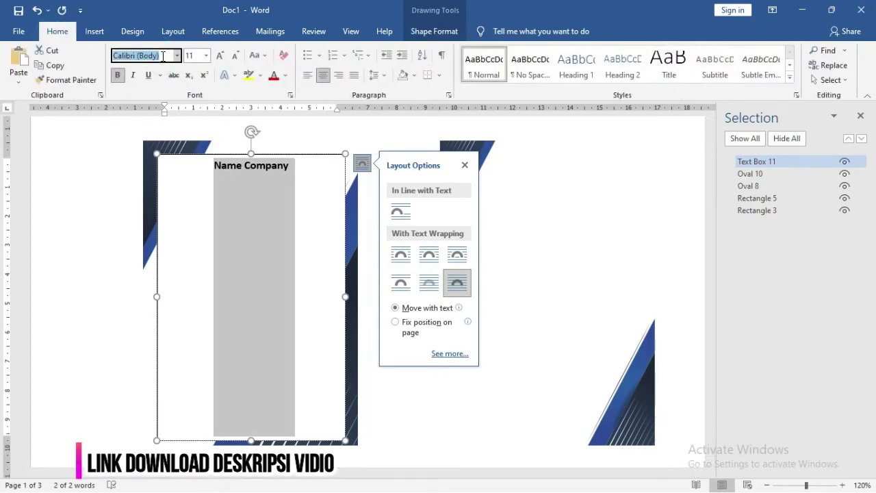
type("Oswald")
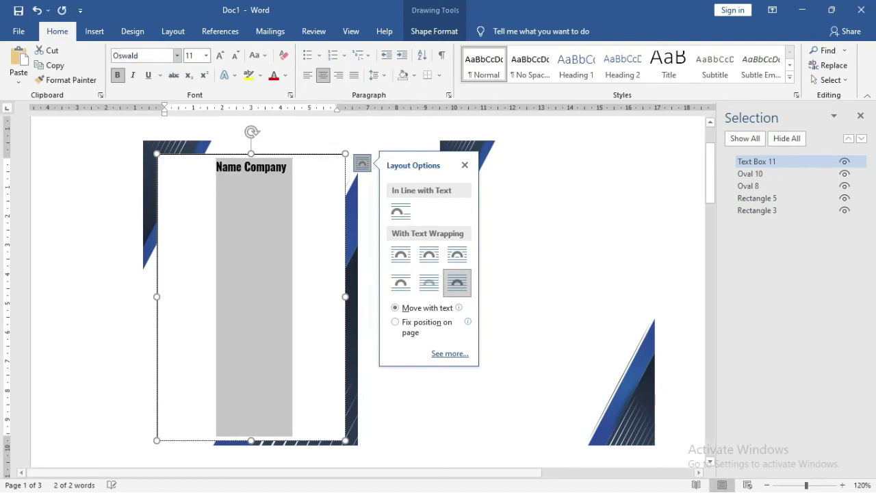
key("Return")
left_click(246, 162)
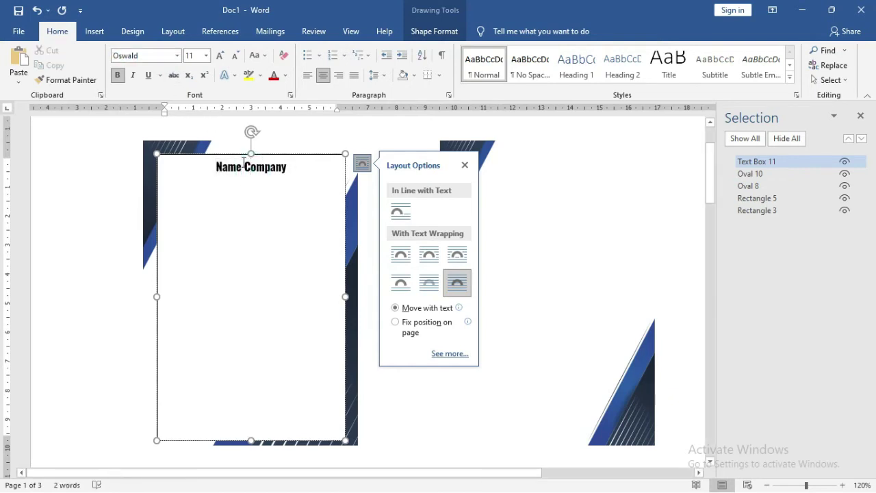
- Colour the word 'Company' blue and remove bold from the whole header
mouse_move(234, 164)
left_mouse_down()
mouse_move(290, 167)
mouse_move(245, 167)
left_mouse_up()
left_click(293, 167)
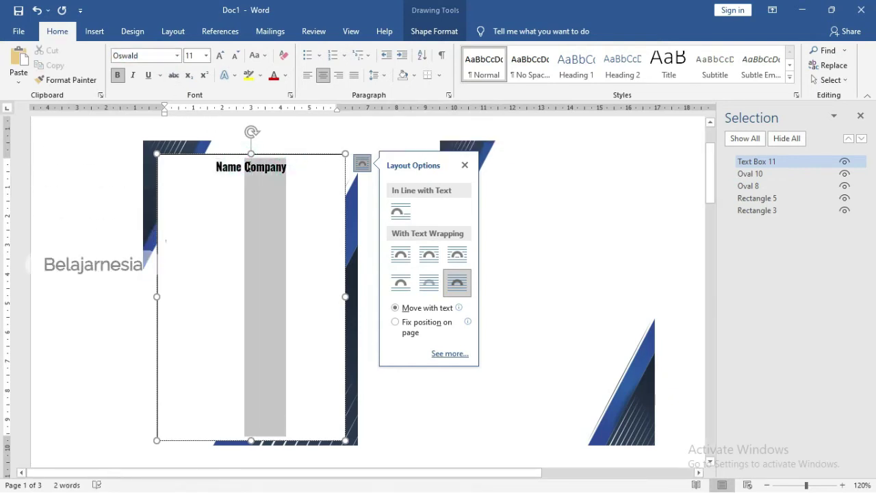
left_click(285, 75)
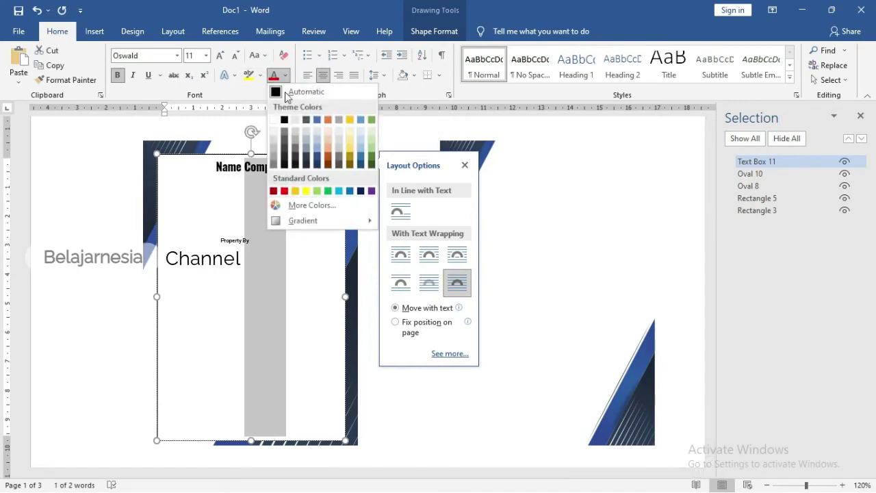
left_click(318, 120)
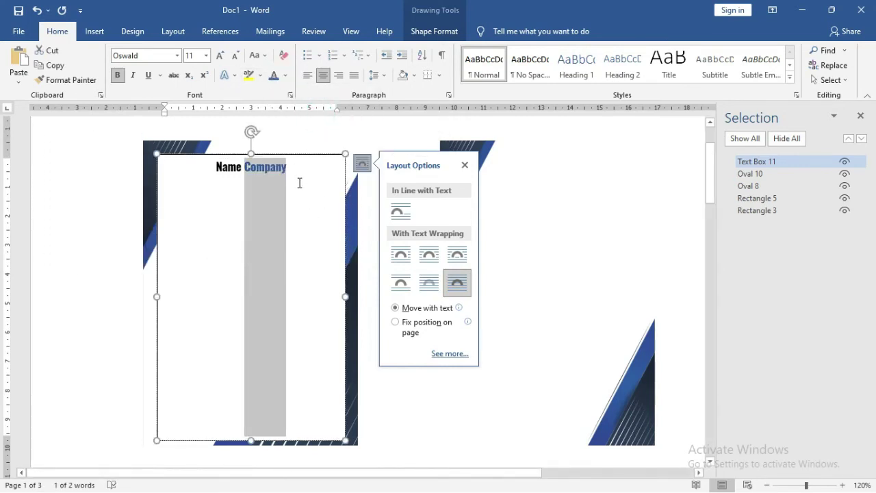
left_click_drag(290, 167, 194, 168)
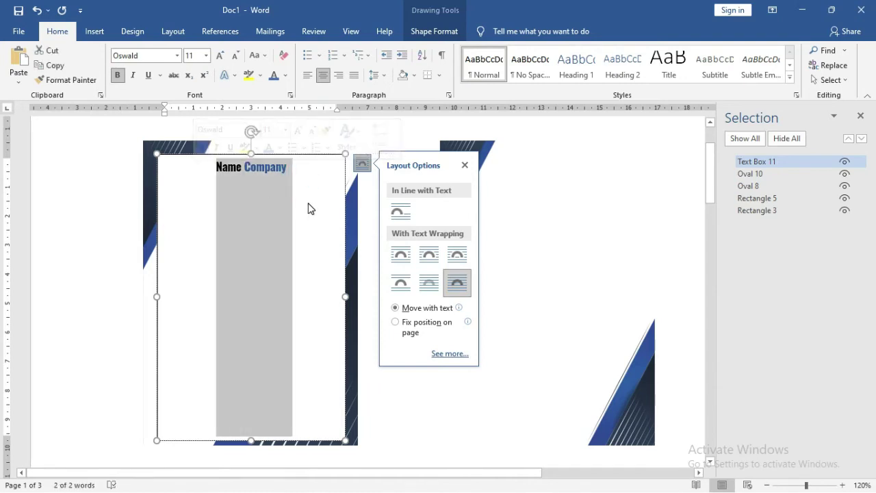
left_click(117, 75)
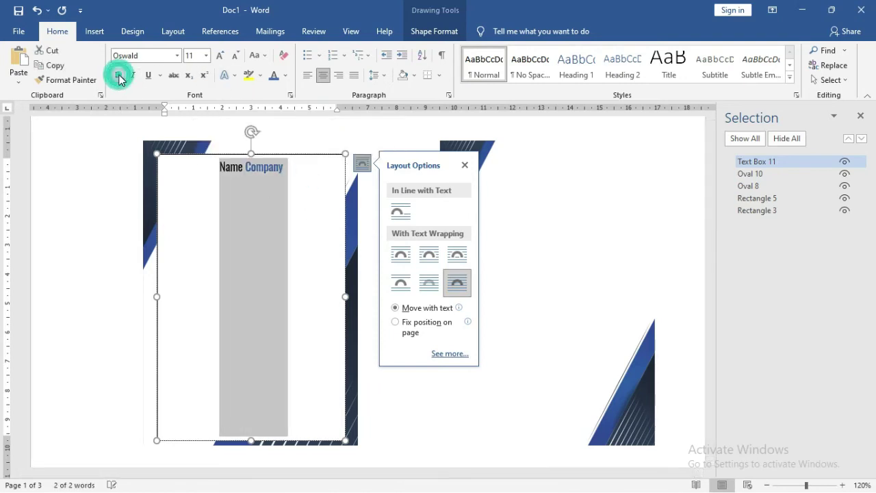
left_click(303, 185)
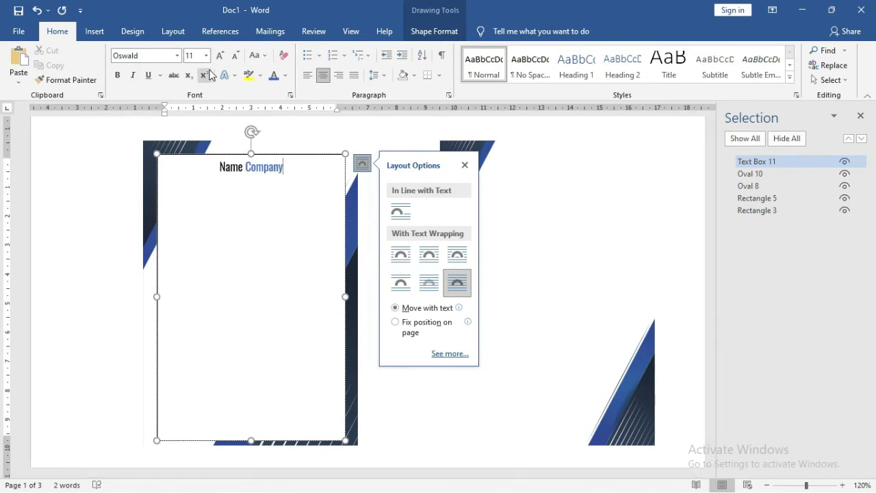
left_click(432, 33)
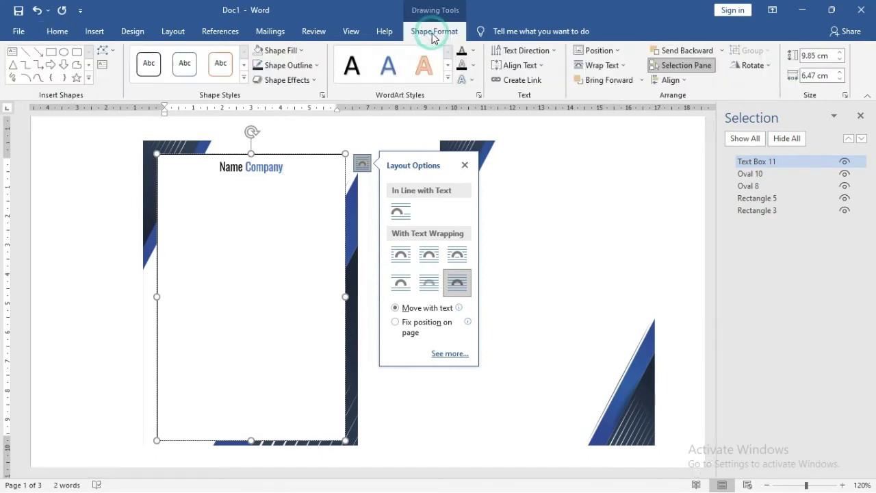
- Give the text box No Fill and move it down over the card design
left_click(300, 51)
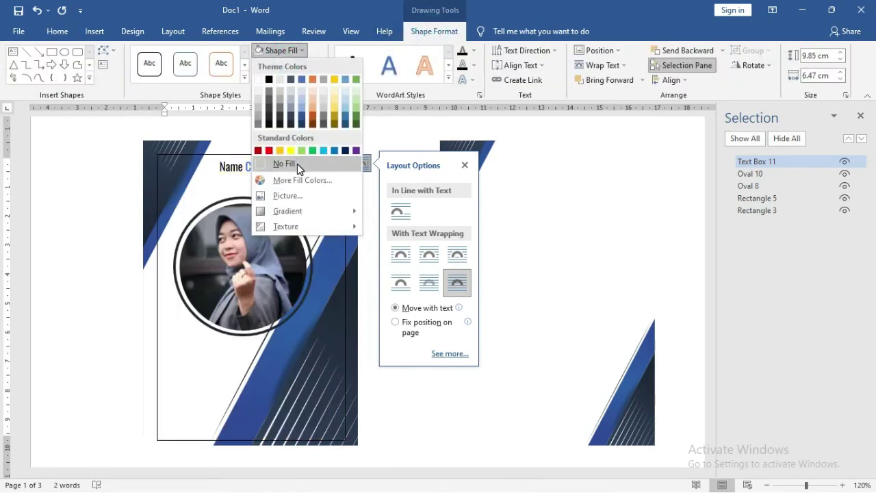
left_click(297, 164)
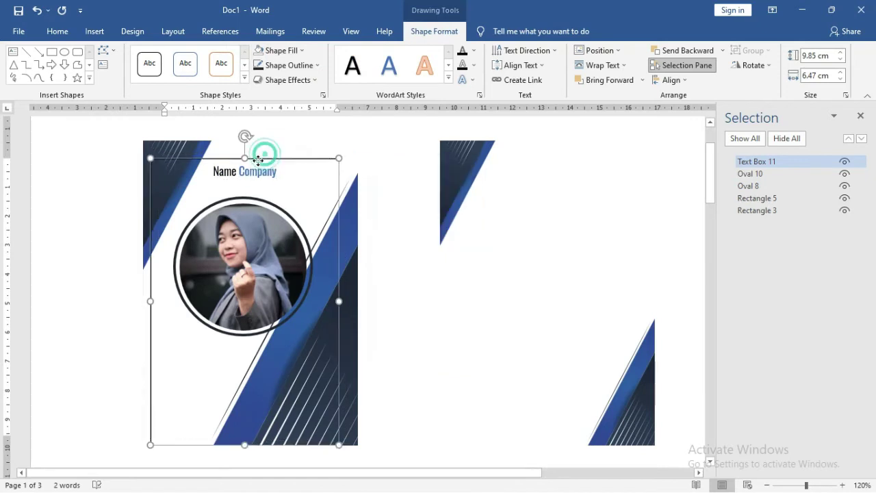
left_click_drag(265, 158, 256, 173)
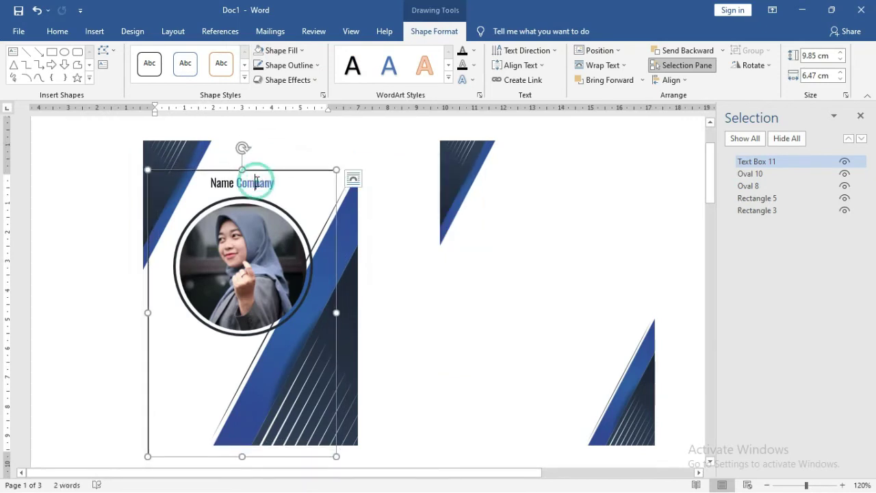
- Enlarge the 'Name Company' text two sizes with Ctrl+]
triple_click(256, 182)
key("ctrl+bracketright")
key("ctrl+bracketright")
key("ctrl+bracketright")
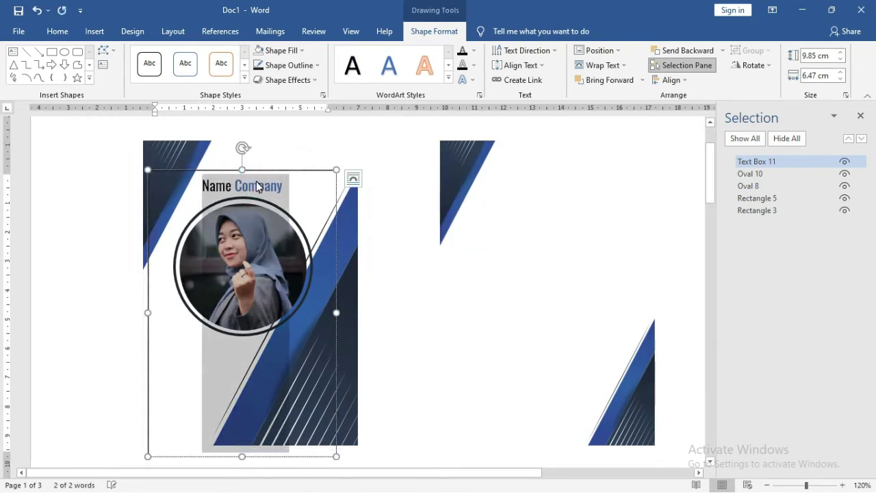
key("ctrl+bracketright")
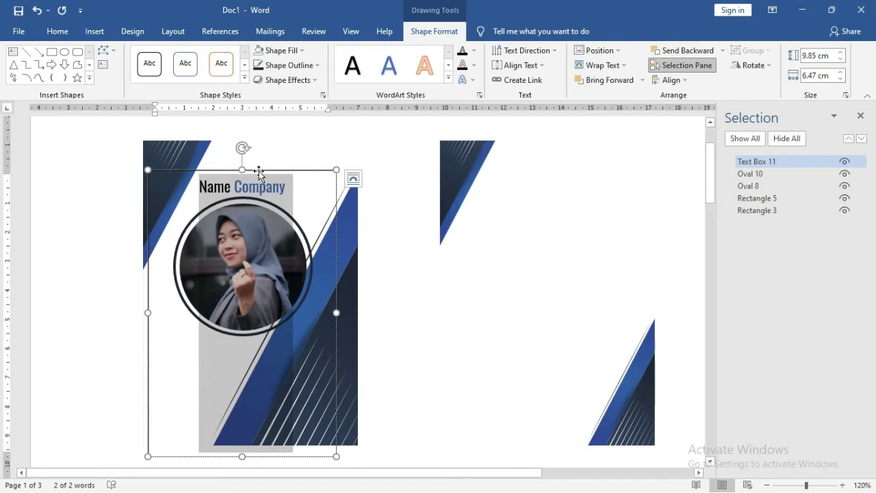
left_click_drag(259, 174, 259, 165)
scroll(287, 157, "down", 3)
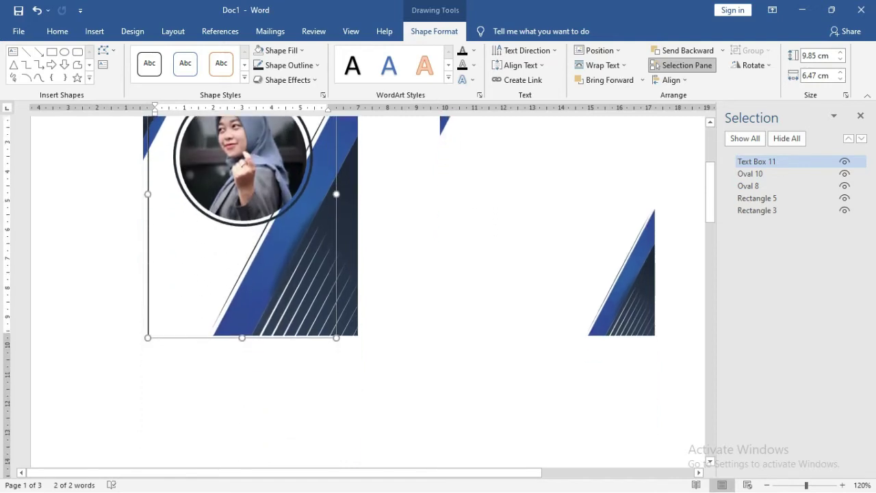
scroll(294, 164, "up", 3)
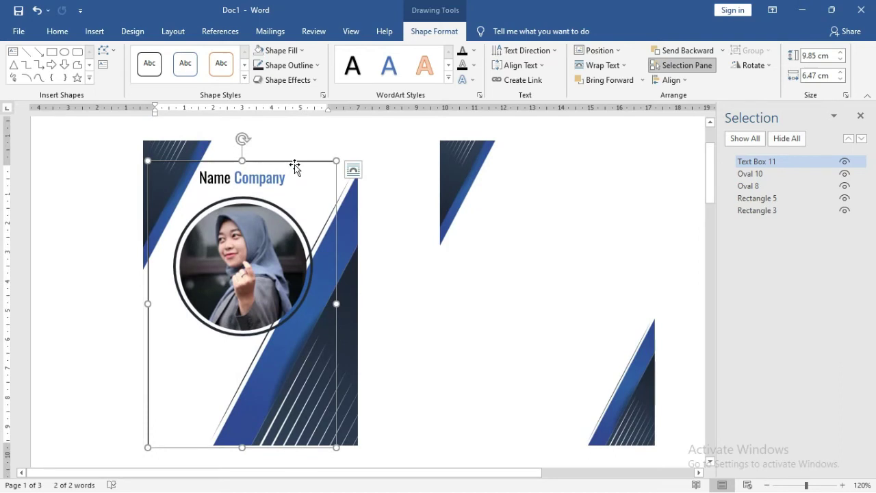
key("alt")
- Add the employee's name on its own line below the photo
left_click(292, 174)
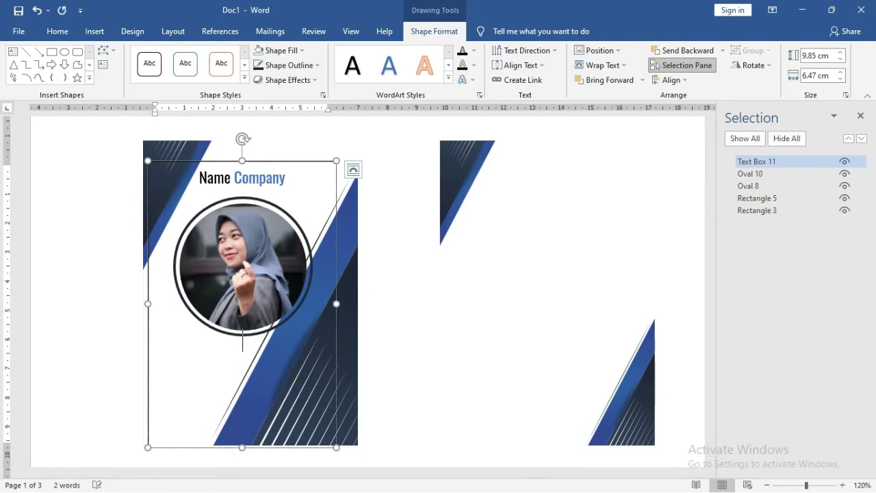
type("Meria")
type("na")
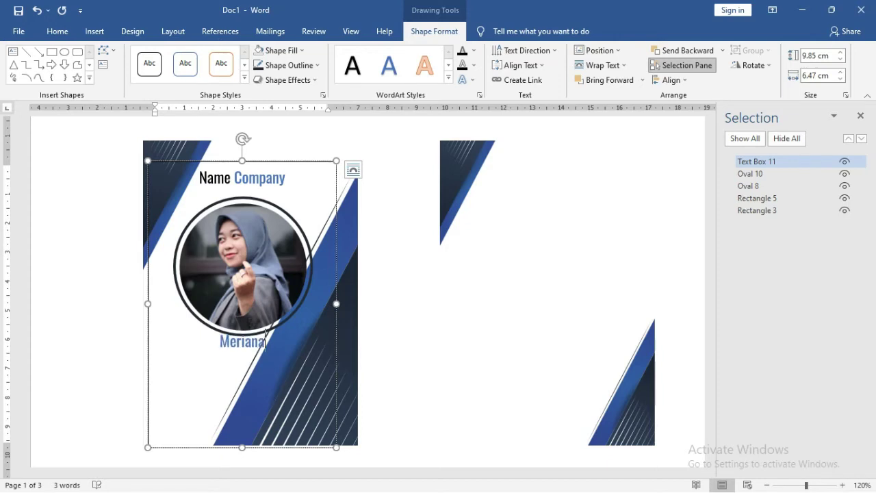
left_click(220, 340)
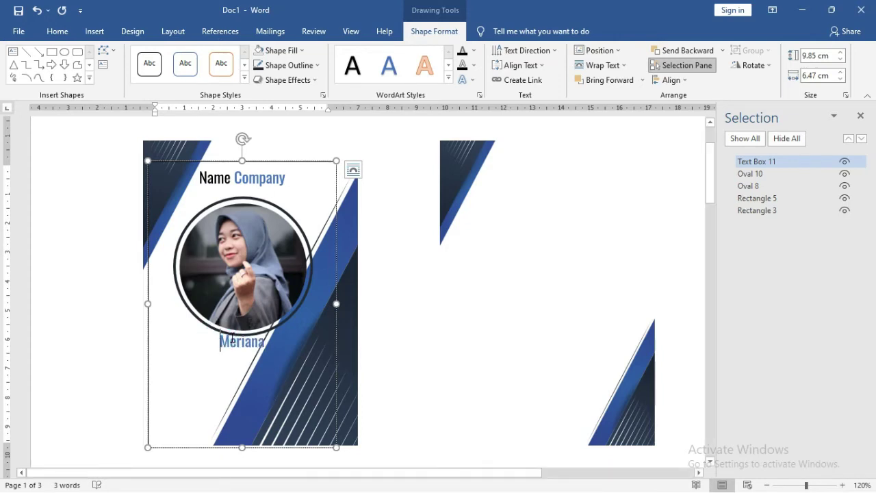
key("Return")
key("BackSpace")
key("shift+Return")
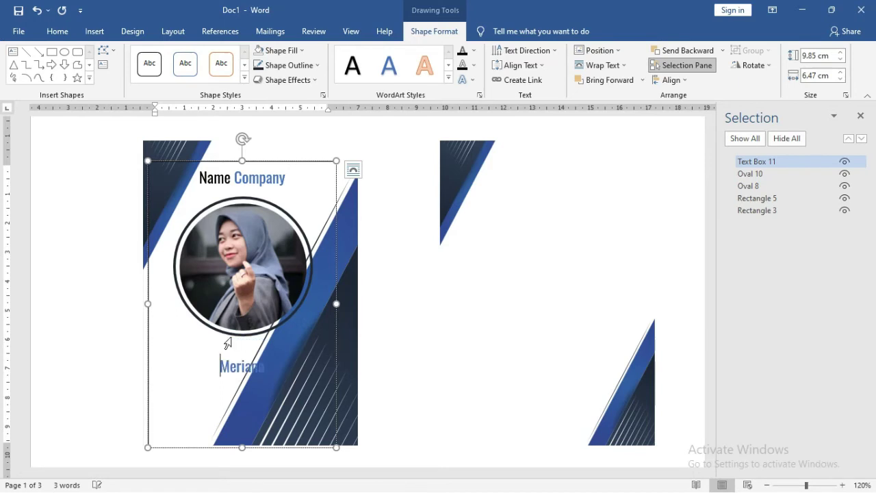
- Add the job title 'Content Creator' under the name and select it
left_click(272, 365)
type("Co")
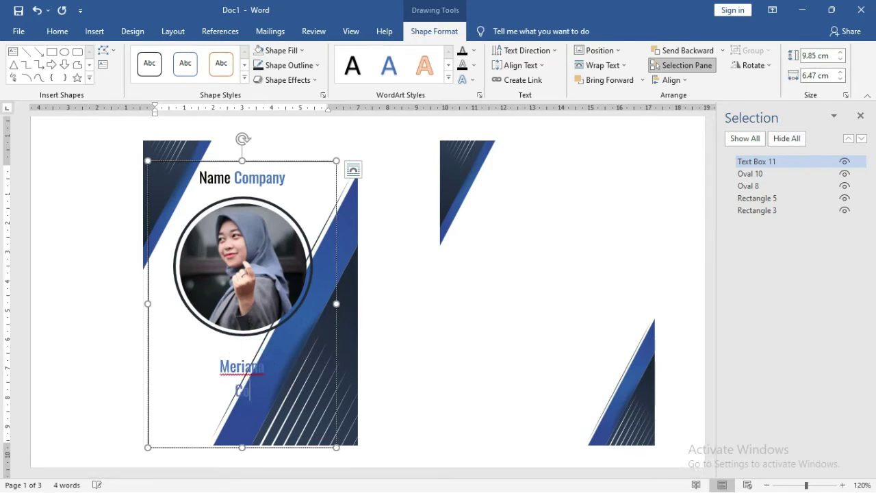
type("ntent")
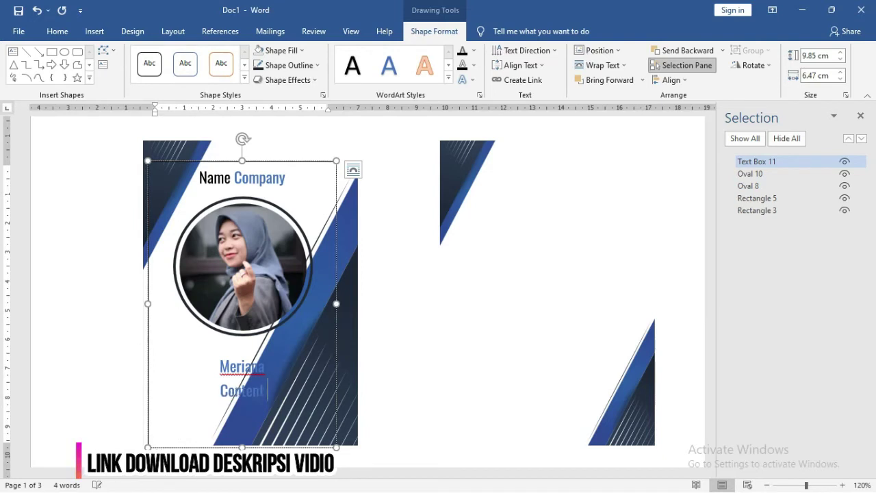
type(" Crea")
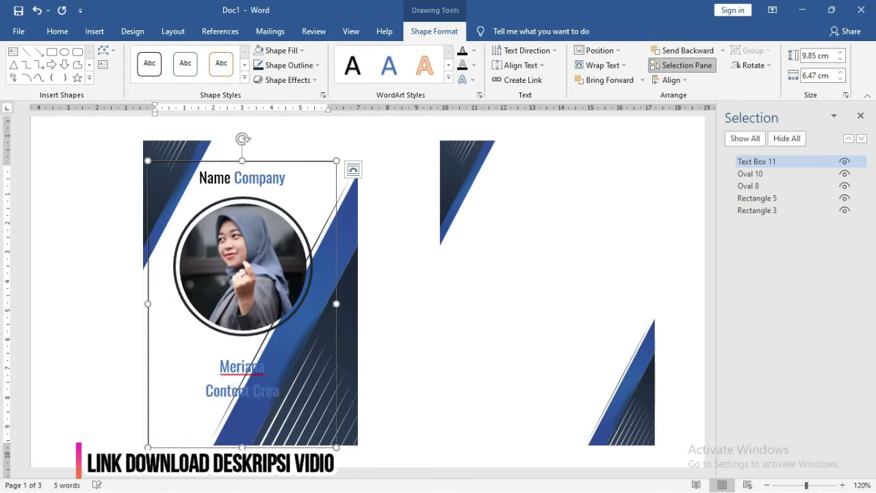
type("tor")
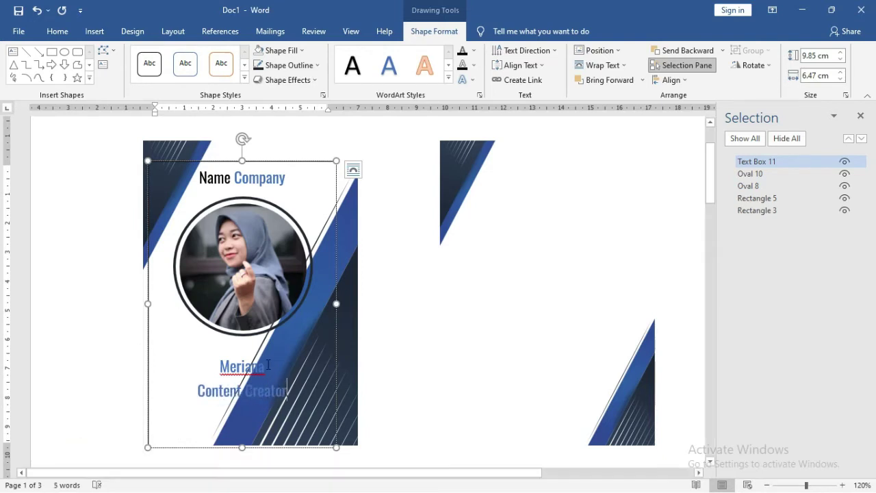
left_click_drag(288, 390, 198, 391)
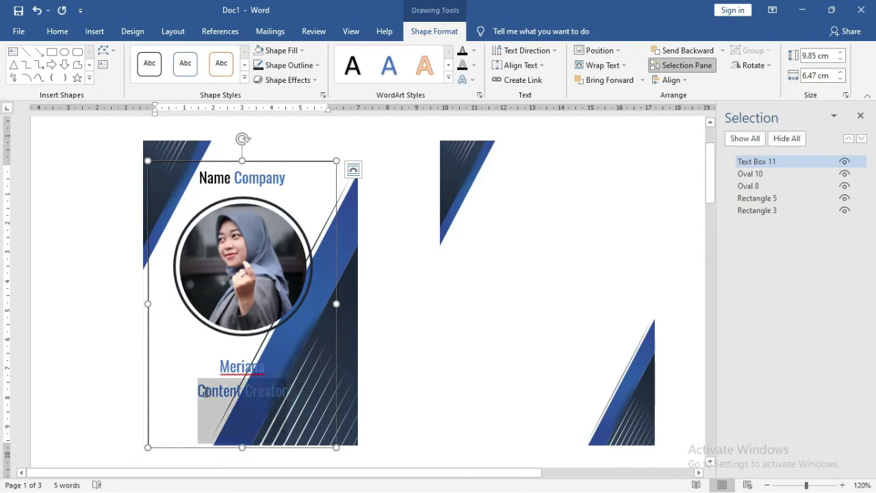
- Make 'Content Creator' font size 8 in Automatic black colour
left_click(58, 31)
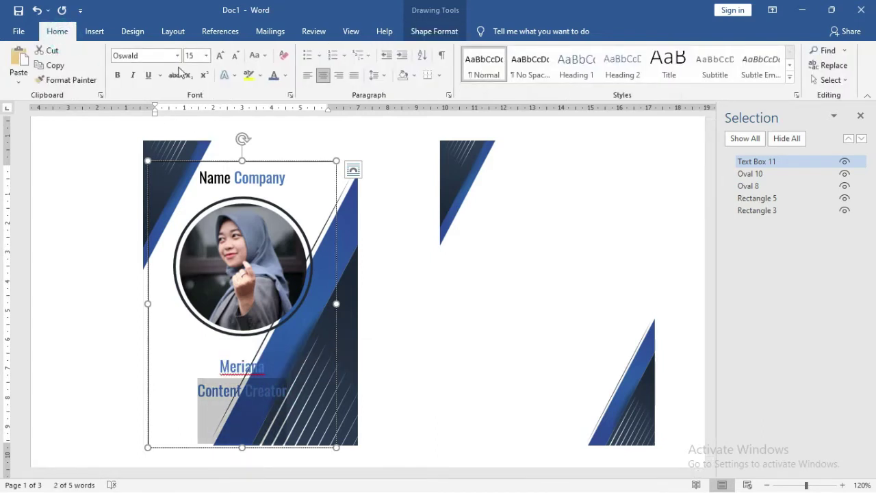
left_click(206, 55)
left_click(195, 71)
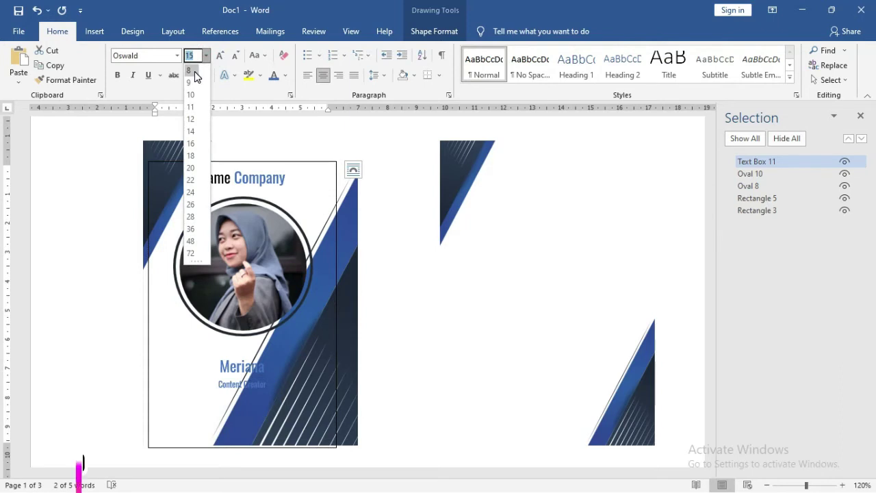
left_click(286, 76)
left_click(277, 87)
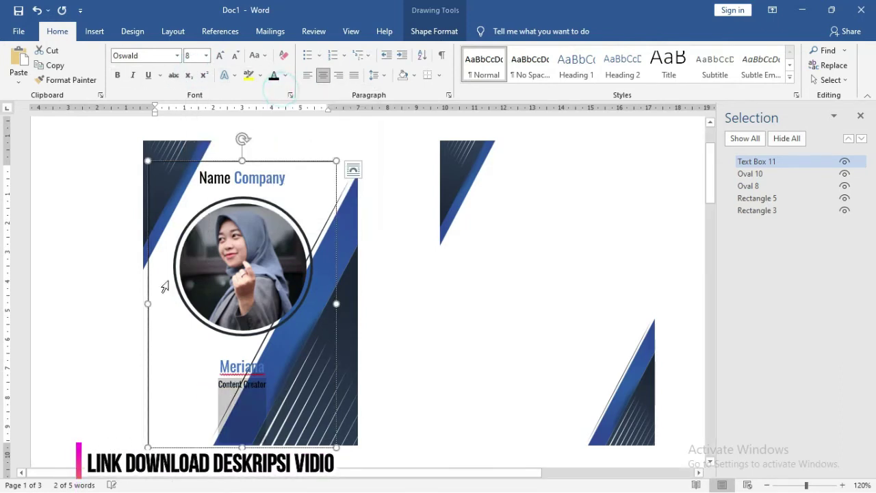
- Remove the blank line above the employee's name
left_click(276, 367)
left_click(255, 348)
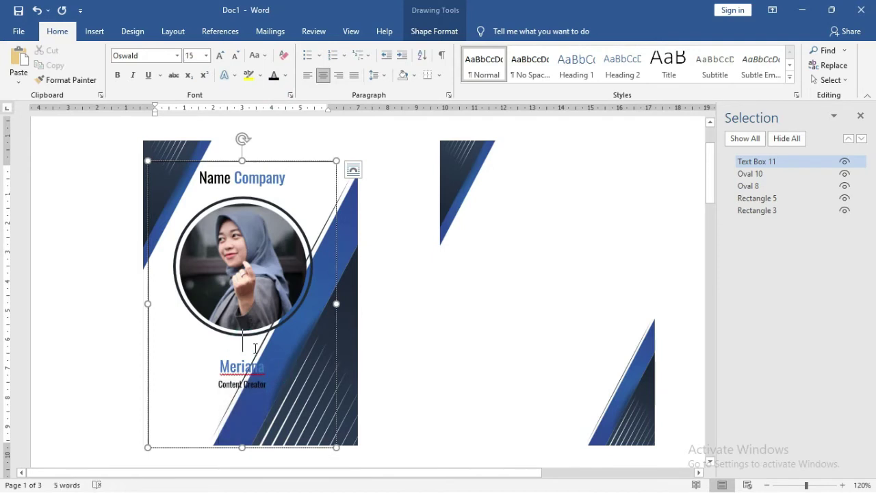
key("ctrl+l")
key("BackSpace")
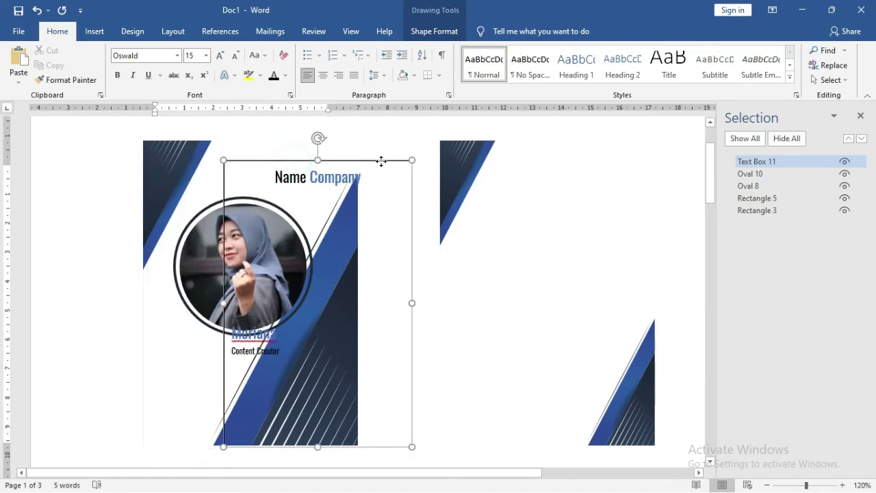
left_click_drag(292, 165, 391, 166)
key("Escape")
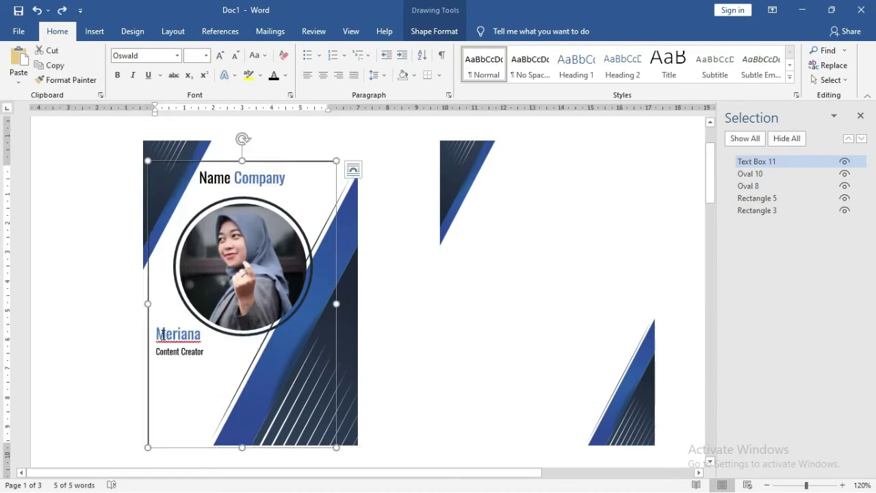
- Centre the name and job title, then start a left-aligned line below them
left_click_drag(155, 329, 212, 442)
key("ctrl+e")
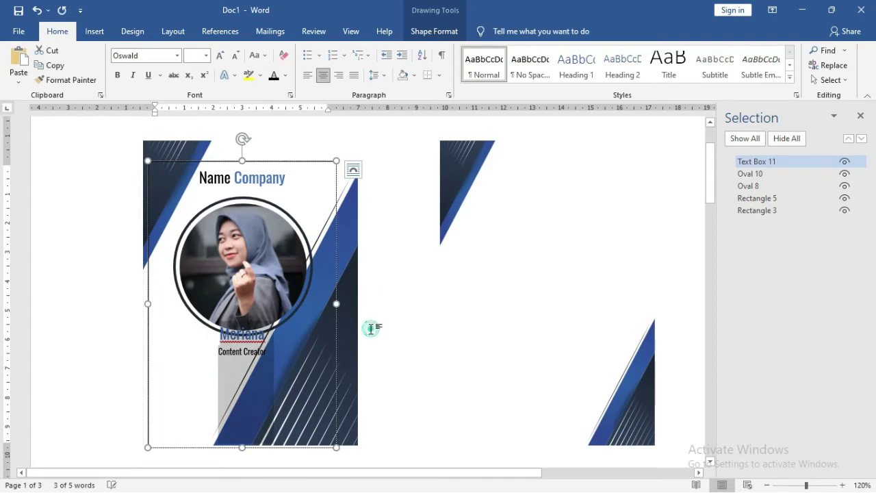
left_click(370, 328)
scroll(274, 308, "down", 3)
left_click(270, 315)
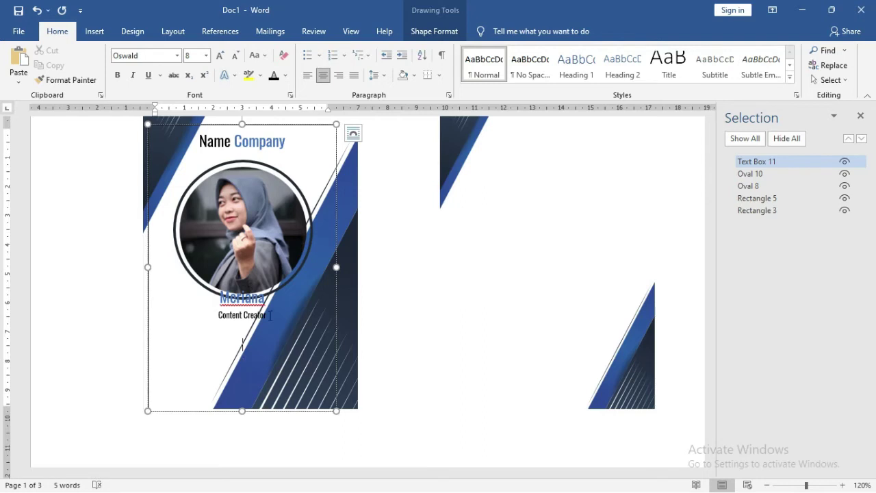
key("ctrl+l")
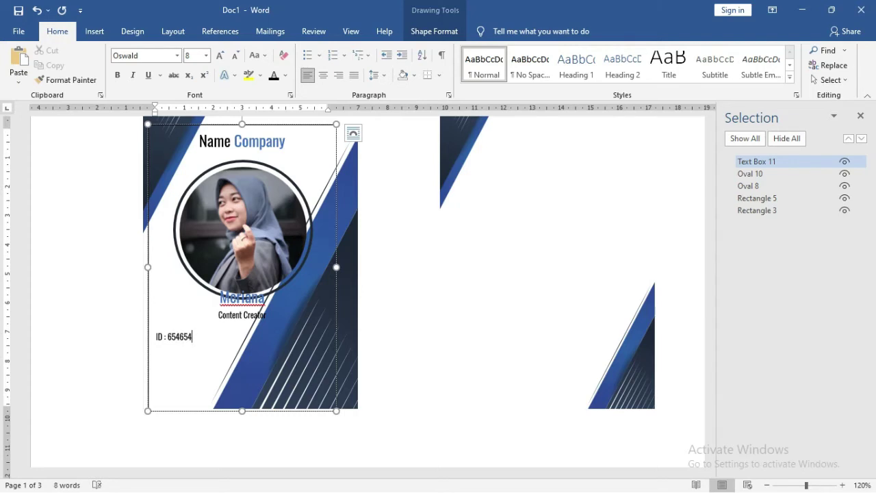
- Add spaces into the ID number, then add the lines 'Jabatan : manager' and 'Divisi : Marketing' beneath it
left_click(192, 336)
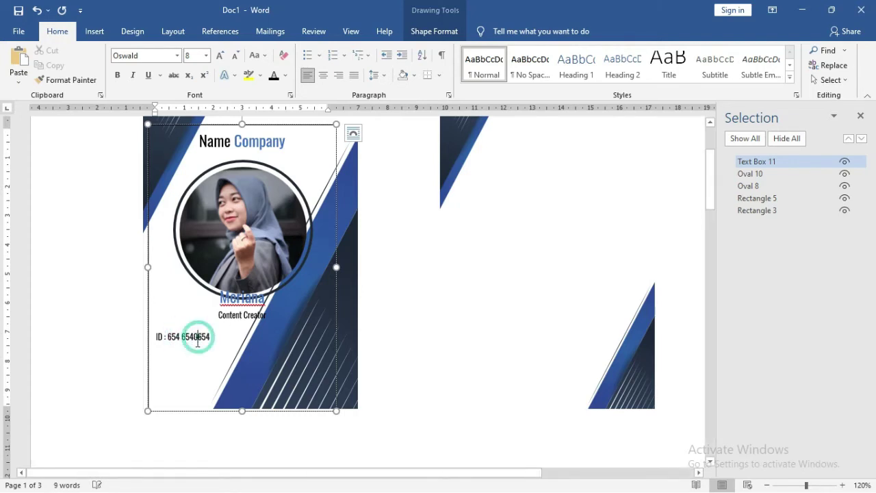
left_click(190, 336)
left_click(225, 333)
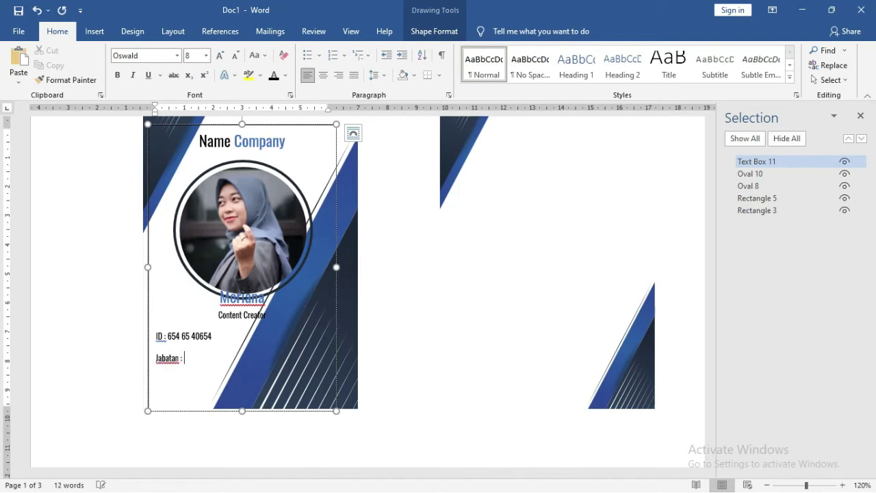
type("man")
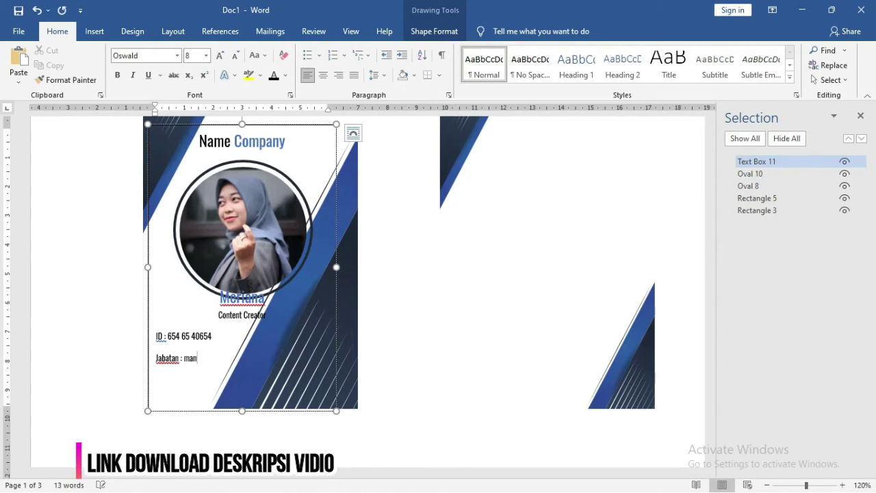
type("ager")
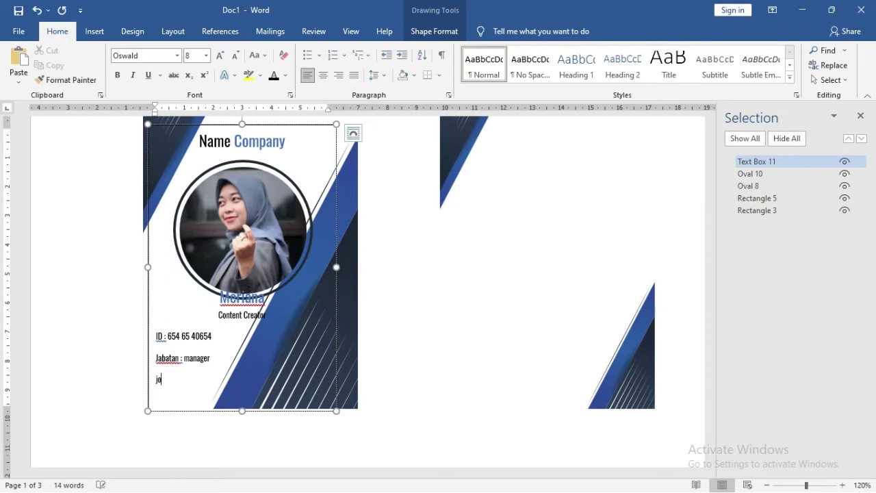
type("di")
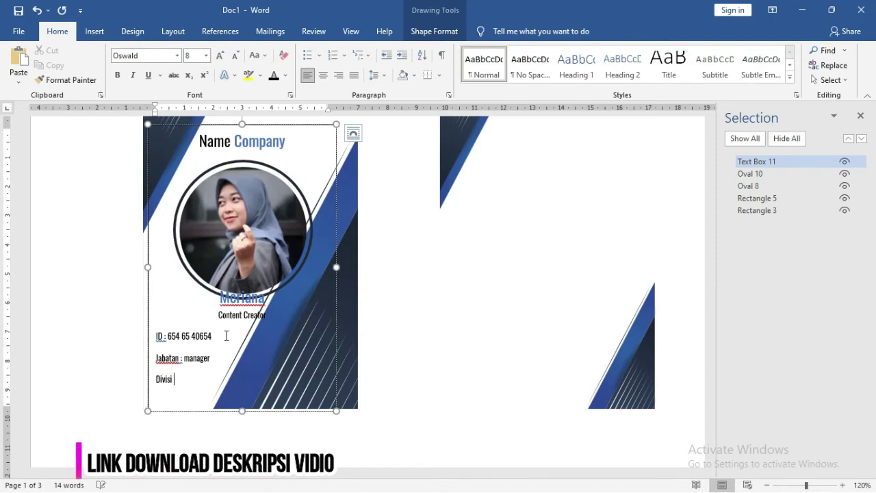
type(" : Mar")
type("keting")
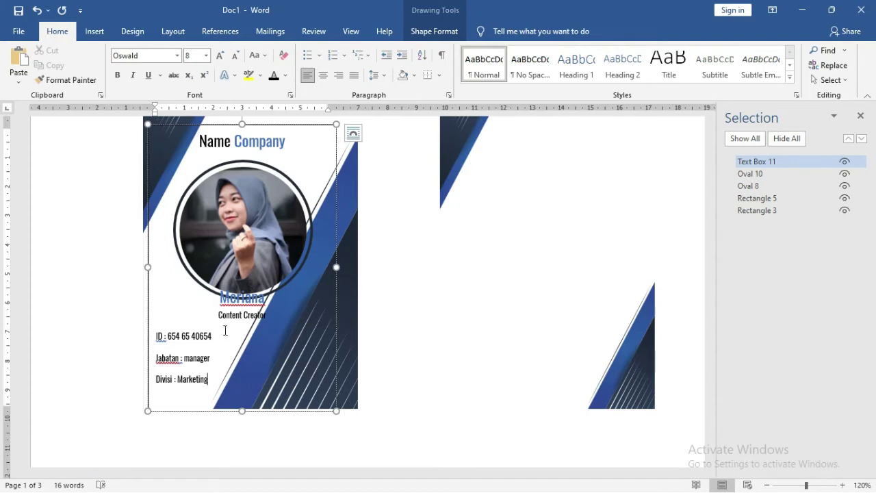
- Set the ID, Jabatan and Divisi lines to Arial, single spacing, with no space after paragraphs
left_click_drag(212, 386, 154, 339)
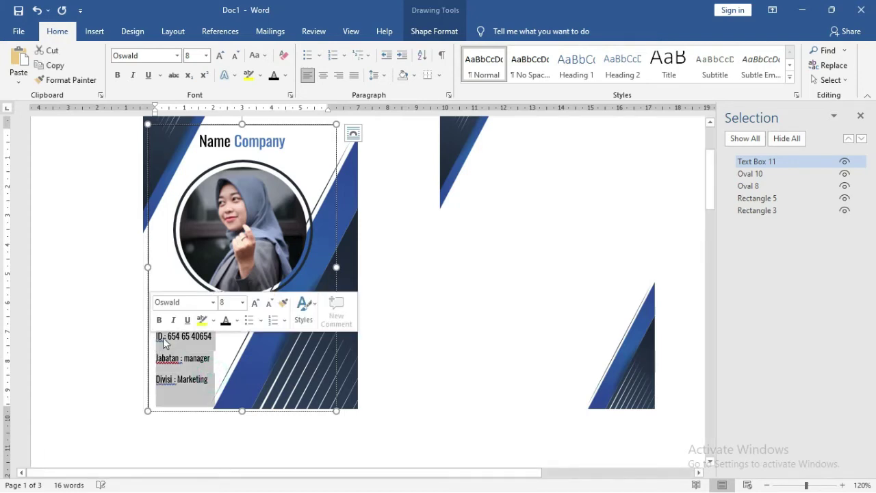
left_click(158, 55)
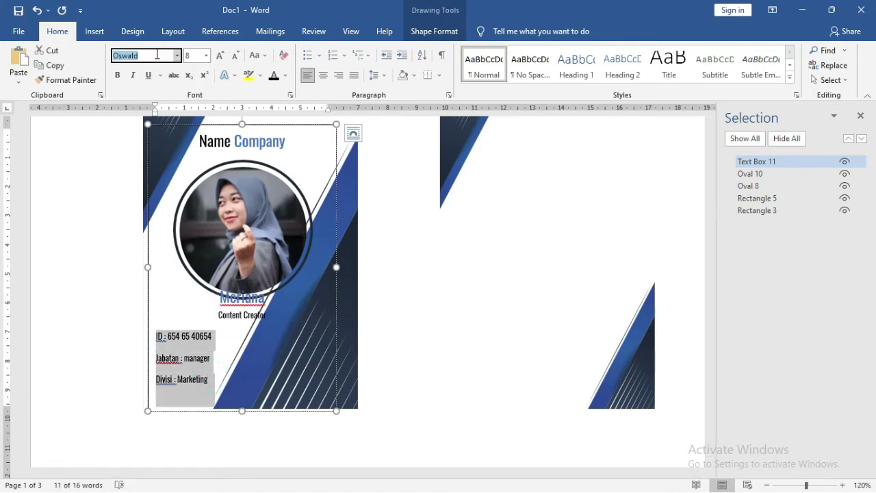
type("Arial")
key("Return")
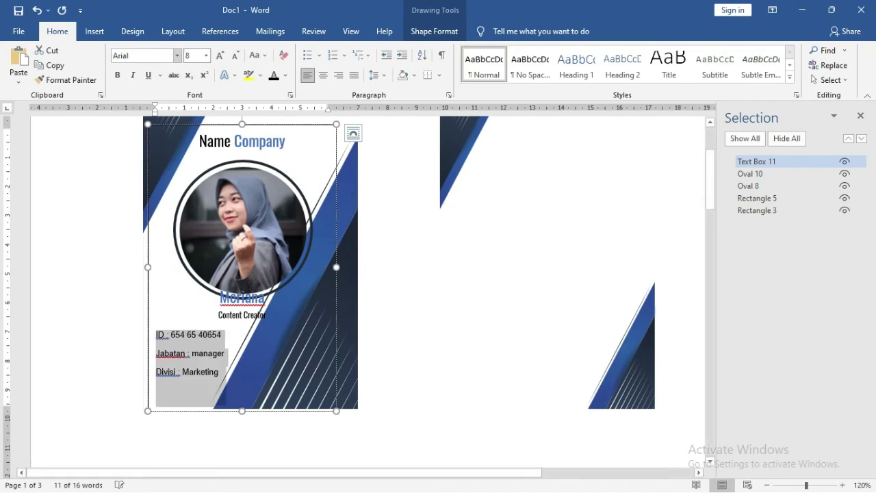
left_click(375, 75)
left_click(415, 210)
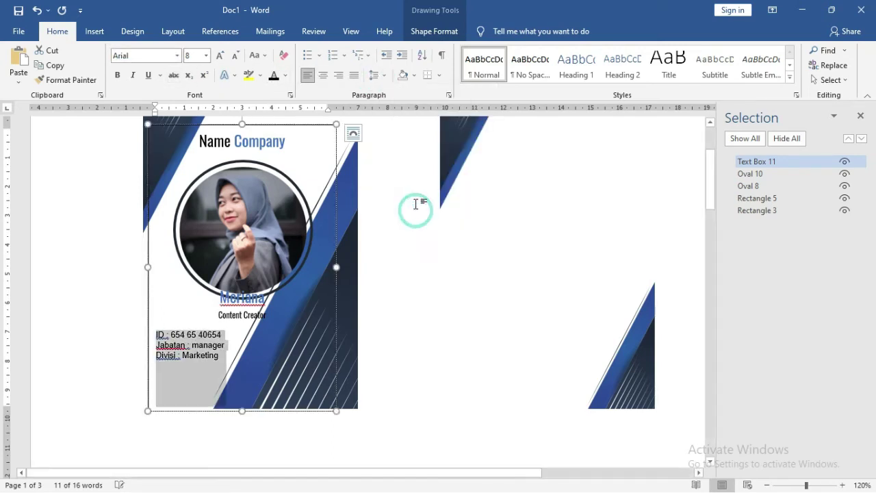
left_click(378, 75)
left_click(388, 92)
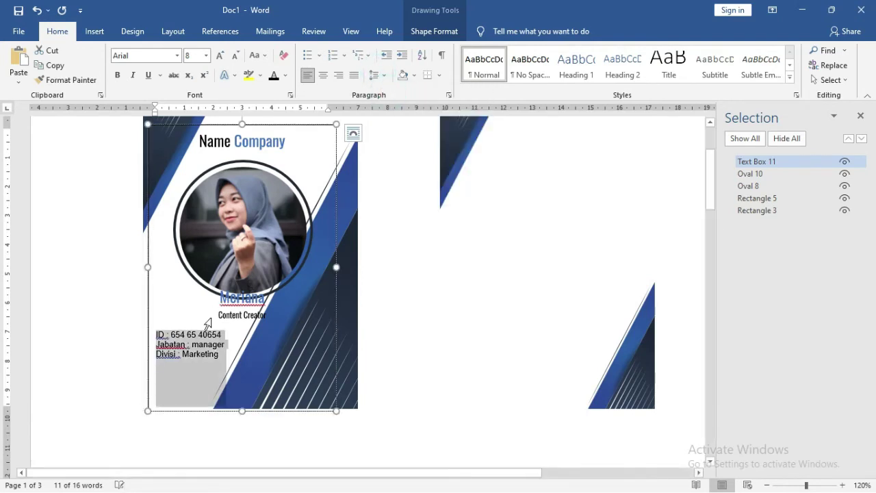
left_click(205, 344)
- Change the ID text block's font size to 7
left_click_drag(226, 404, 156, 334)
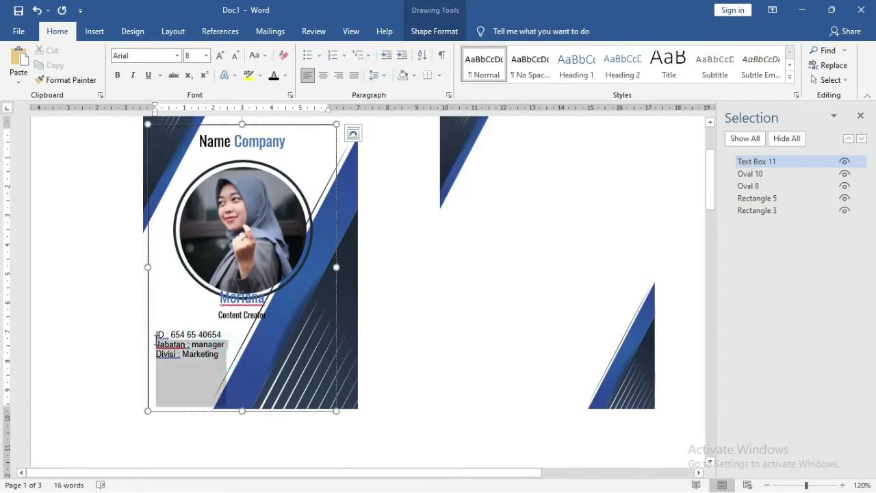
left_click(205, 56)
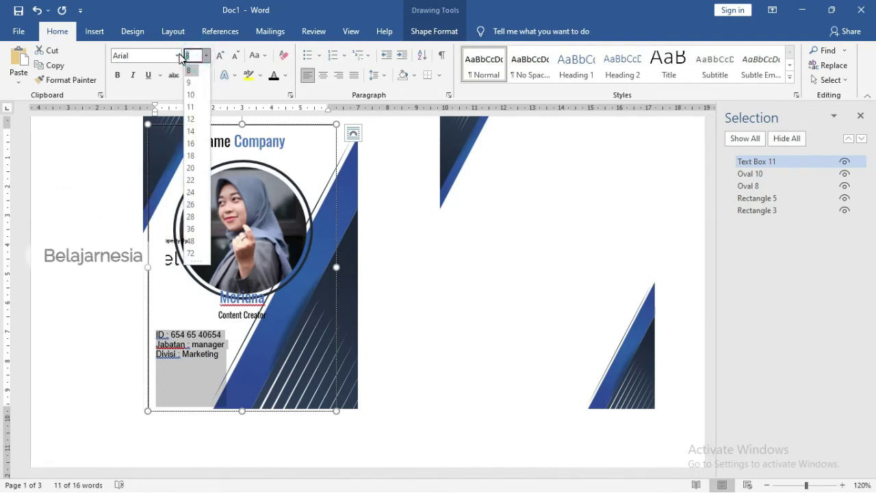
type("6")
key("Return")
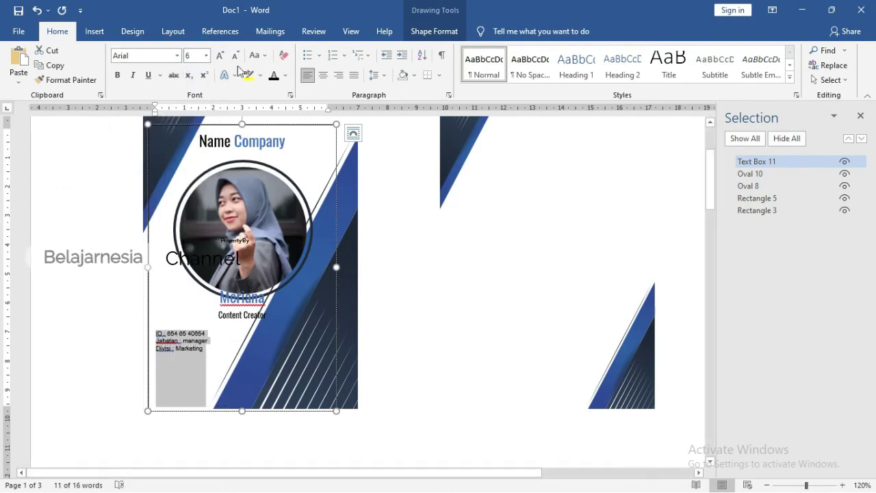
left_click(193, 56)
type("7")
key("Return")
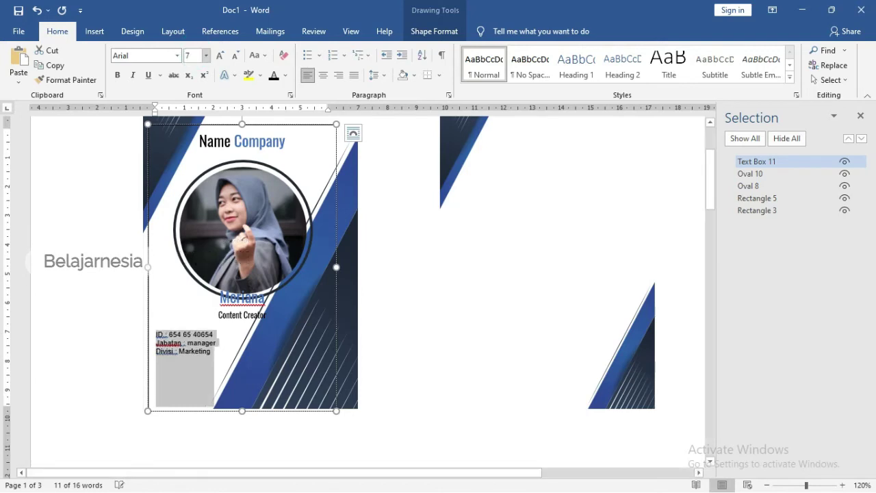
- Add an empty line after Content Creator to push the detail lines lower
left_click(171, 321)
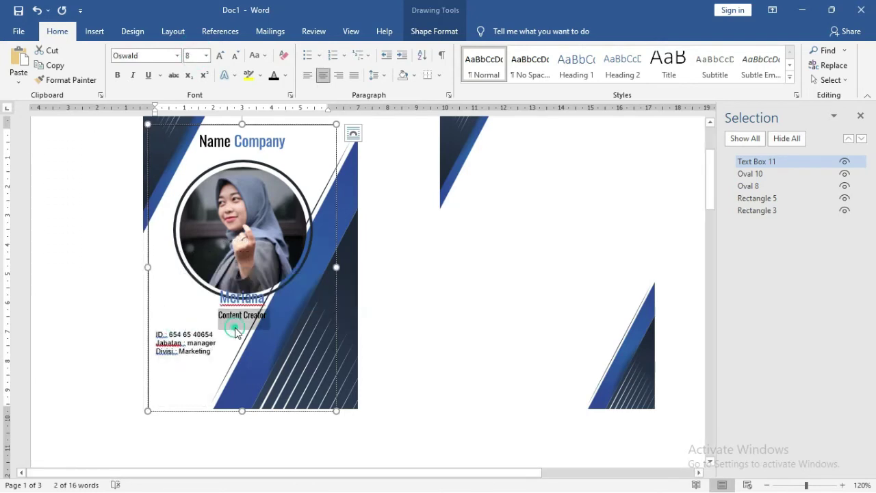
left_click(279, 312)
key("Return")
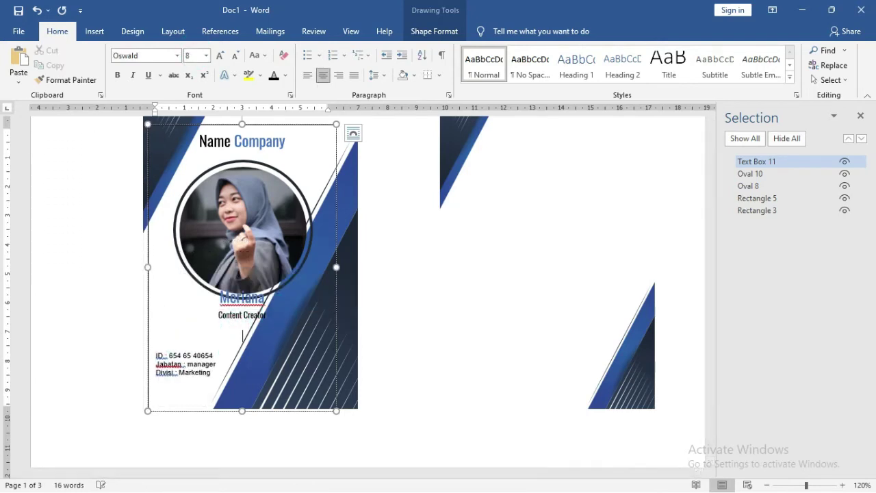
left_click(180, 372)
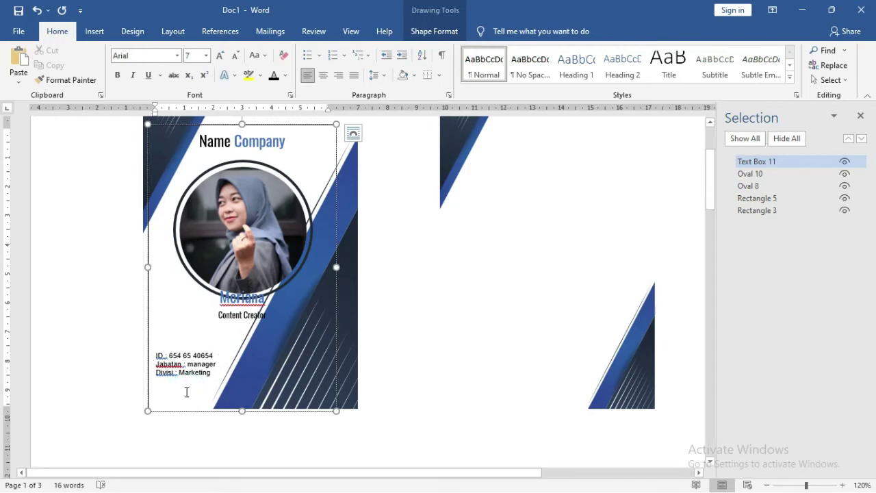
- Draw a white, outline-free rectangle below the Divisi line at the card's bottom-left
left_click(93, 31)
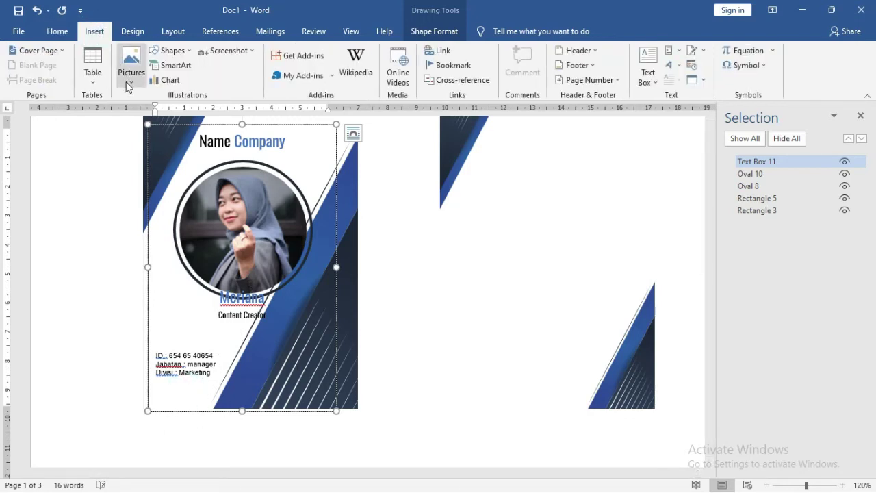
left_click(178, 51)
left_click(192, 79)
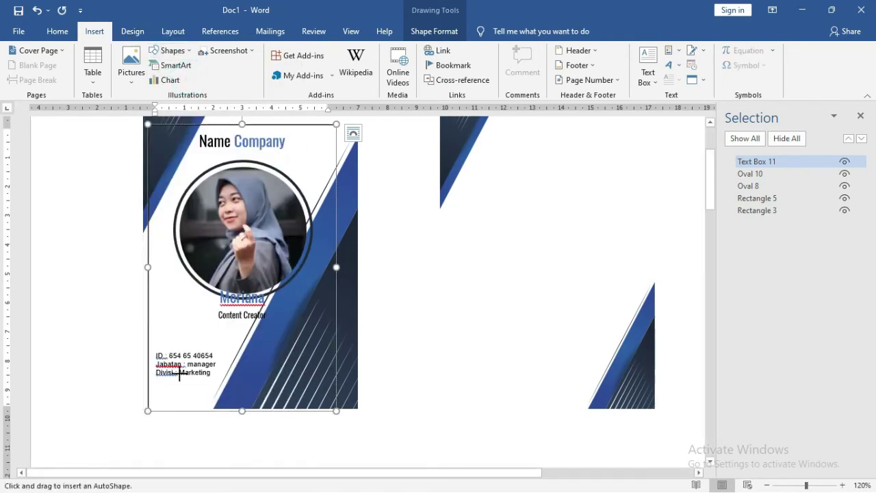
left_click_drag(159, 381, 275, 404)
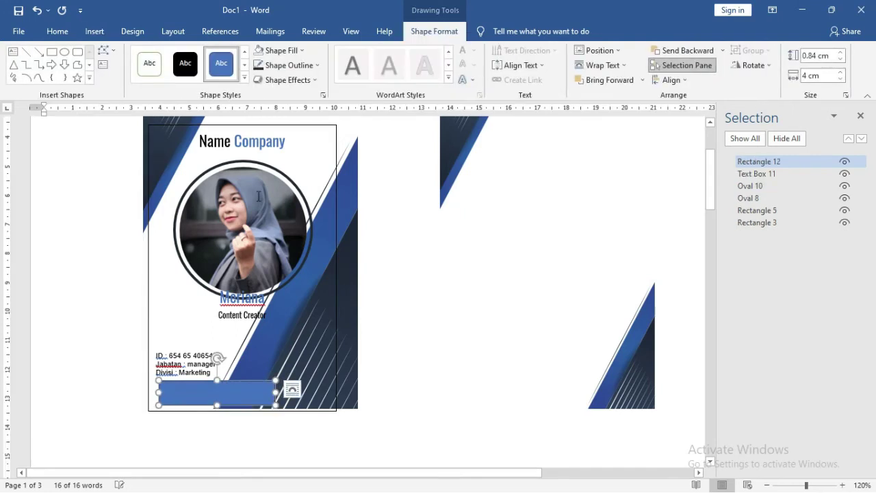
left_click(281, 50)
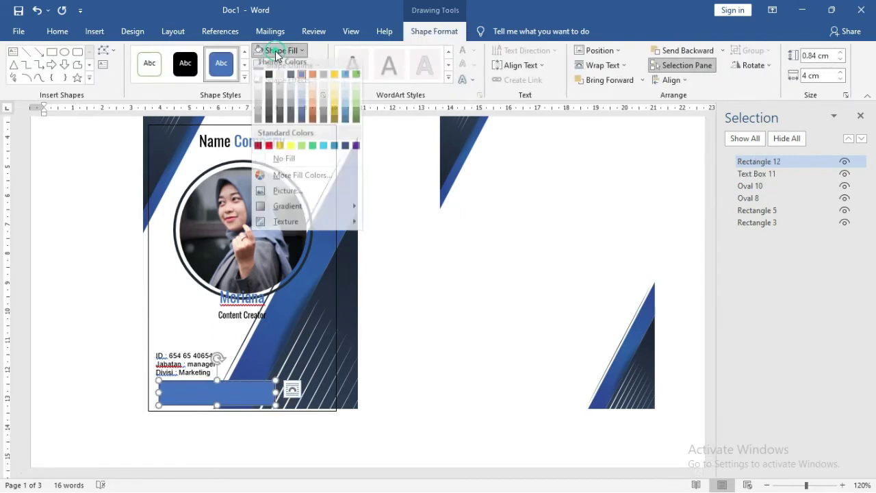
left_click(258, 80)
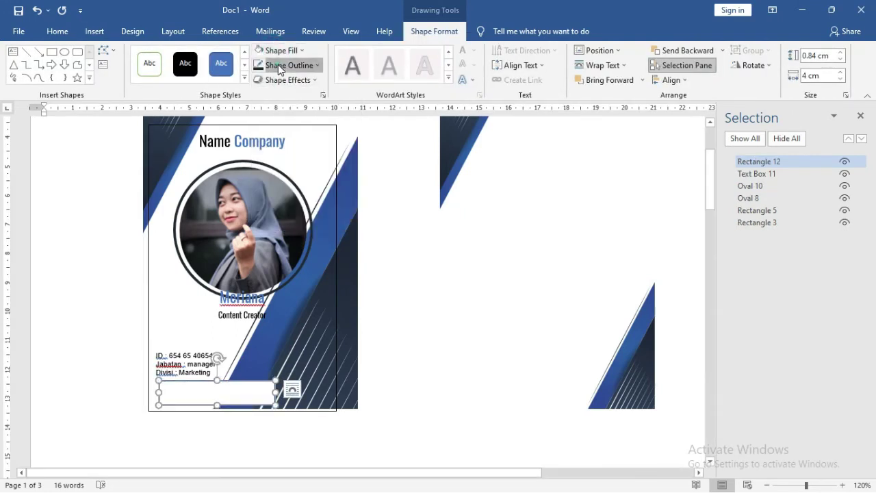
left_click(278, 64)
left_click(290, 177)
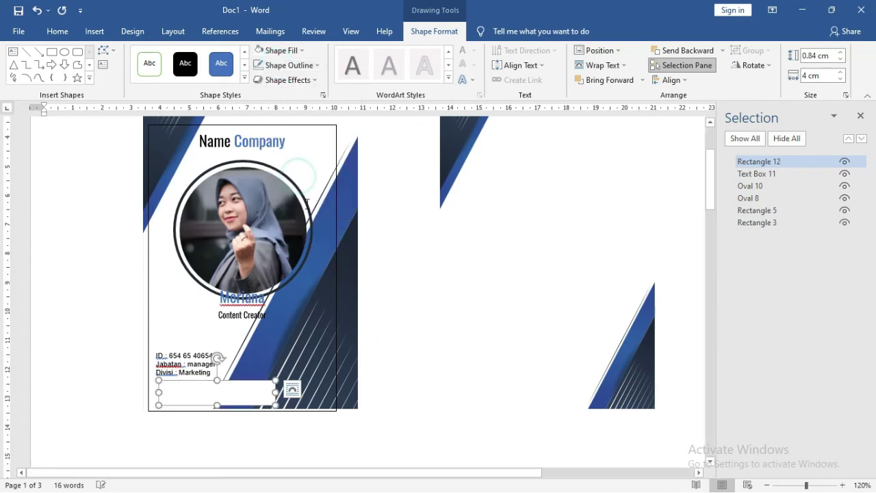
left_click(410, 263)
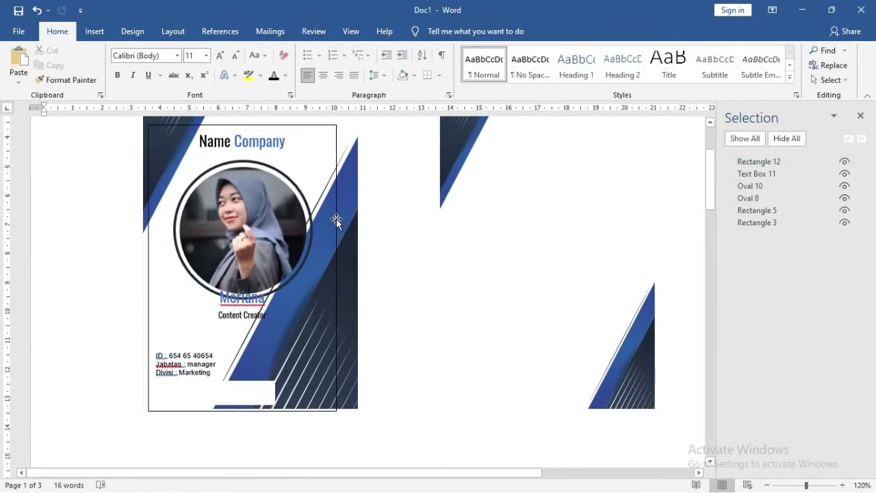
left_click(336, 220)
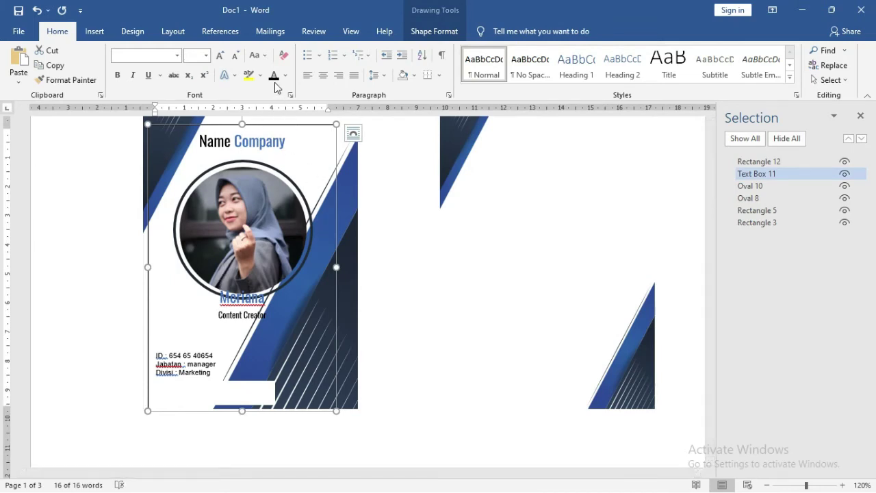
- Remove the outline from the front card's text box
left_click(434, 31)
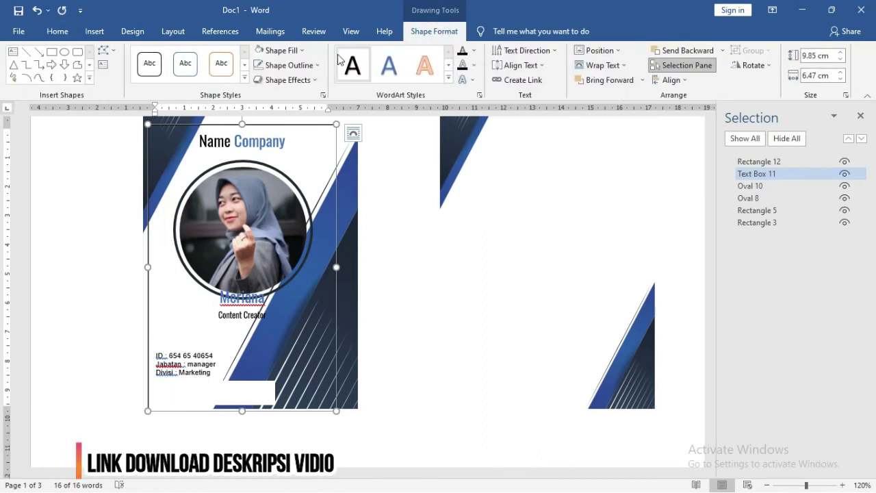
left_click(299, 66)
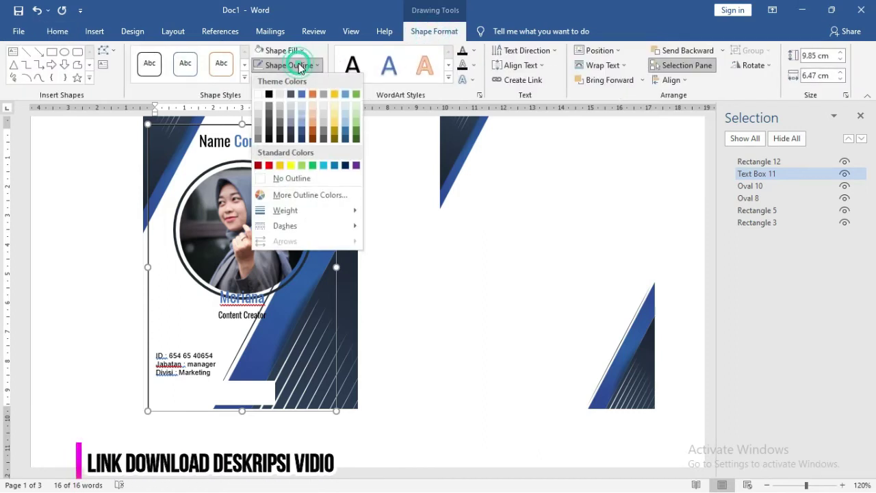
left_click(293, 179)
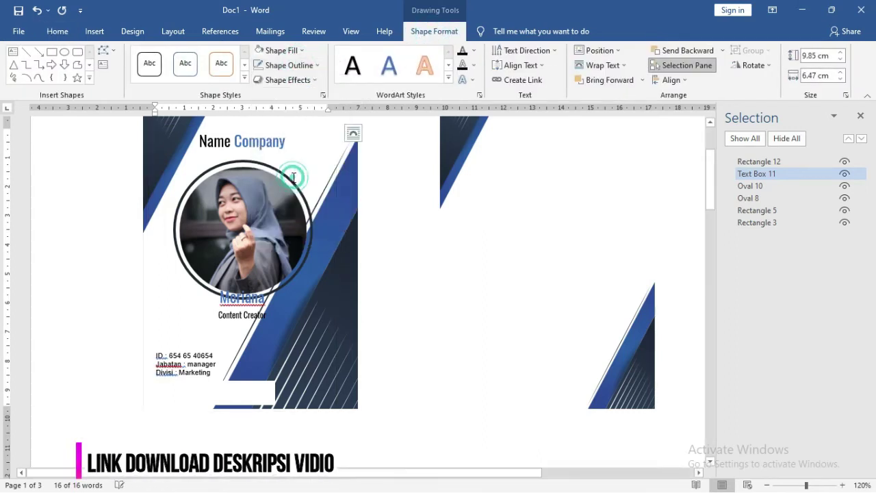
left_click(368, 192)
- Select the front card's background rectangle and Text Box 11 together
left_click(352, 248)
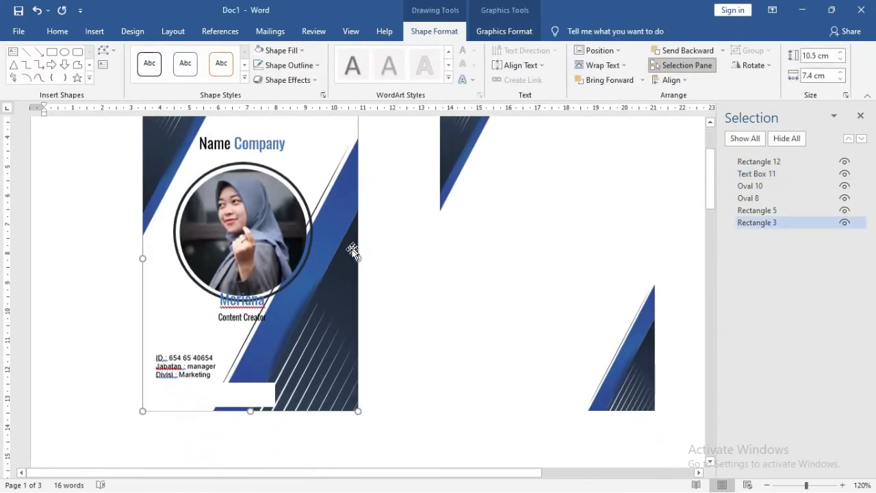
left_click(264, 236)
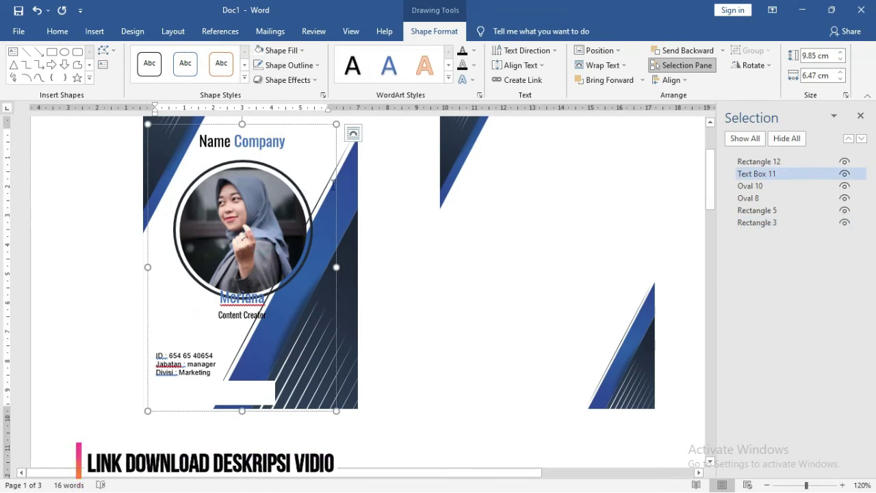
left_click(345, 203, "shift")
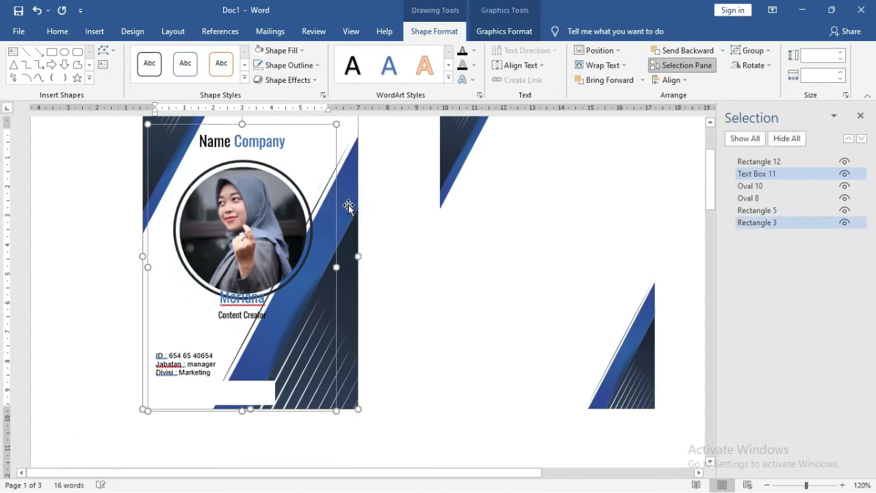
scroll(349, 205, "up", 2)
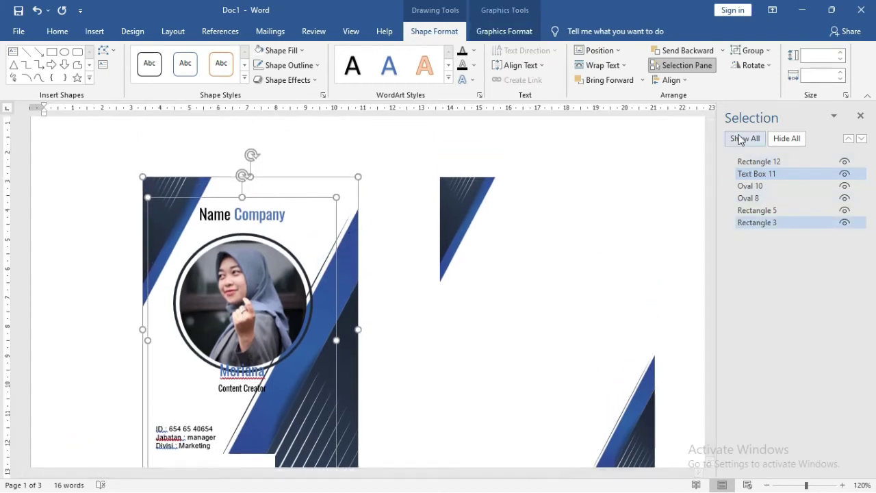
left_click(777, 224, "ctrl")
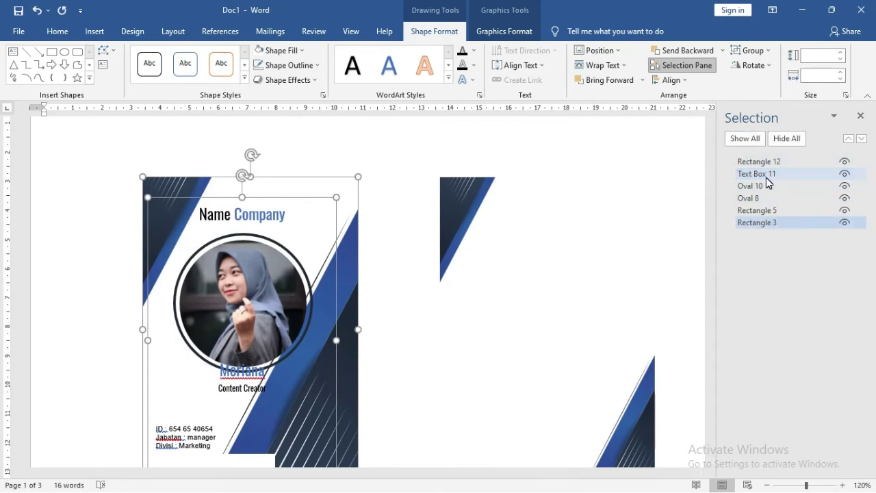
- Send the card background and text box to the back, behind the photo
right_click(351, 252)
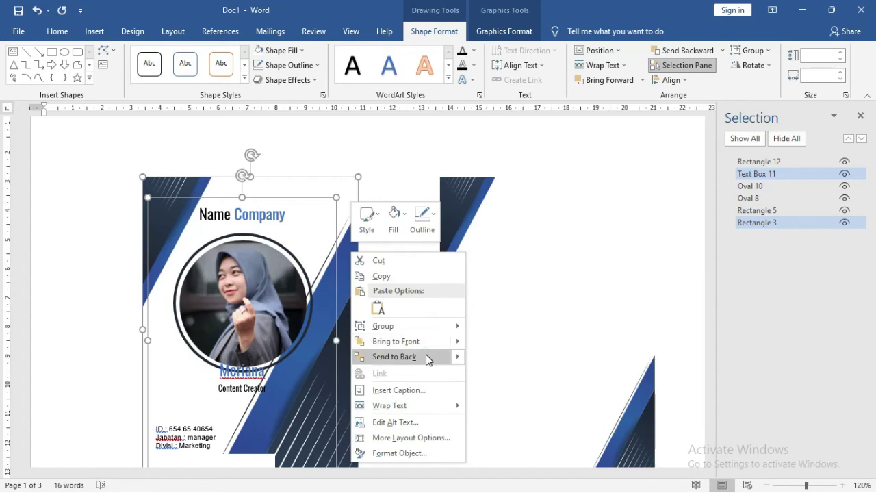
left_click(394, 356)
left_click(453, 354)
scroll(336, 303, "down", 1)
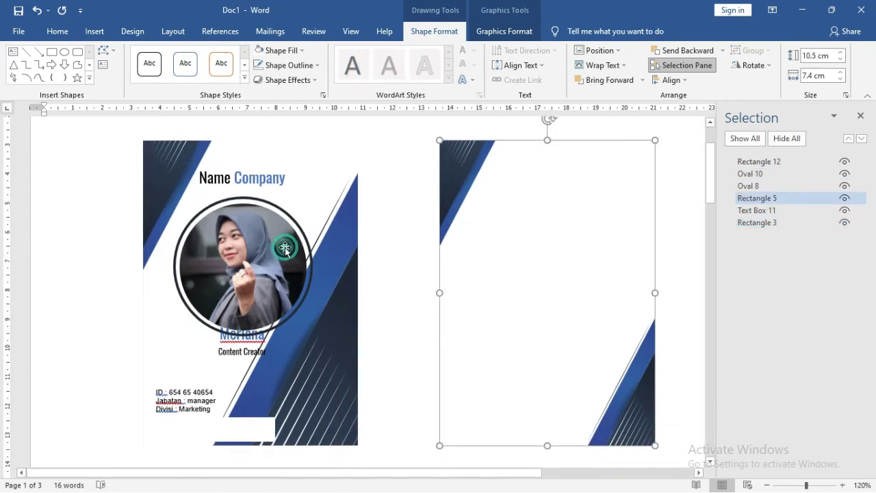
- Shrink the round photo so it fits inside its ring with a white gap
left_click(285, 247)
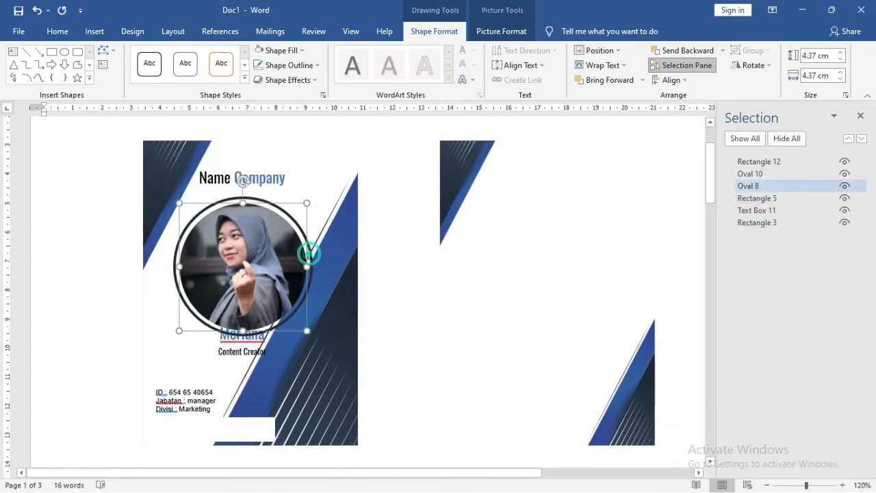
left_click(309, 254)
left_click(308, 313)
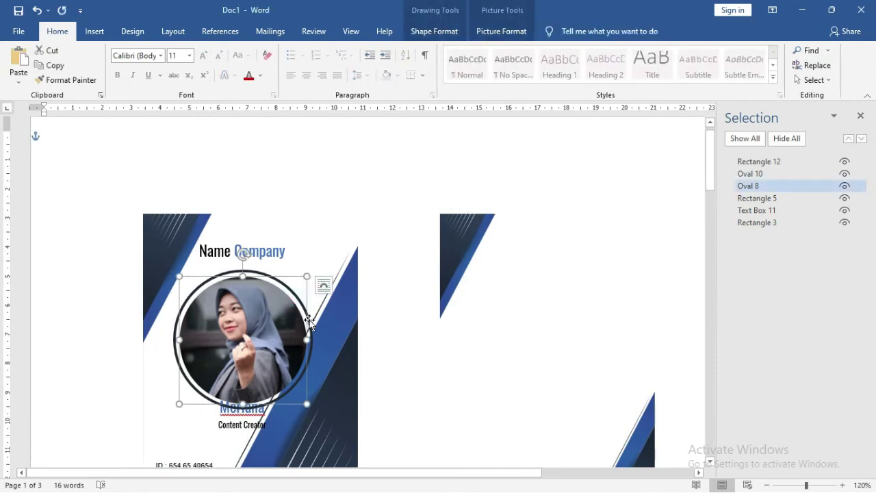
left_click(309, 320)
left_click(308, 332)
left_click(324, 284)
mouse_move(307, 403)
left_mouse_down()
mouse_move(288, 385)
mouse_move(301, 398)
left_mouse_up()
left_click(305, 373)
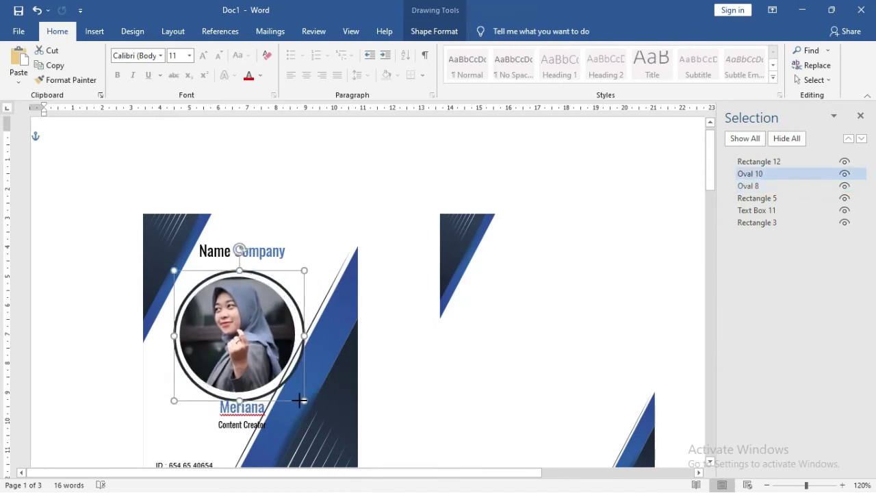
left_click(410, 386)
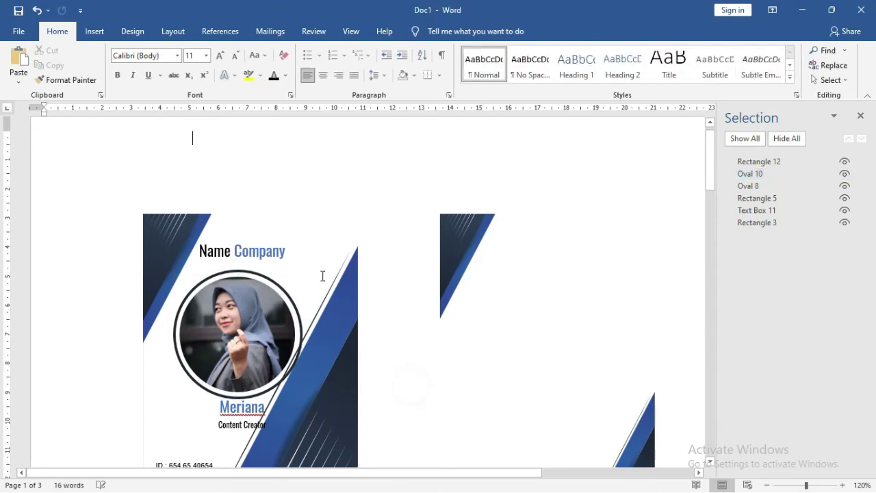
scroll(323, 270, "down", 3)
- Remove the space after paragraph for the name and job title lines
left_click(236, 306)
left_click(219, 297)
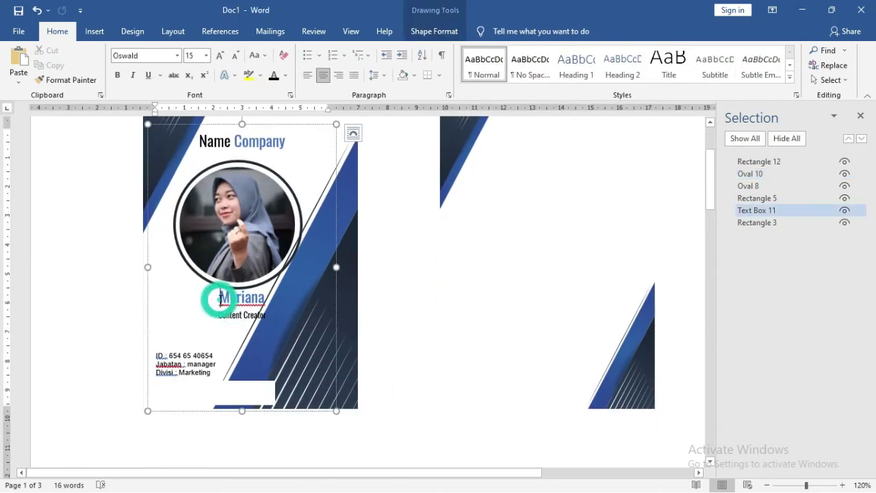
key("Return")
key("BackSpace")
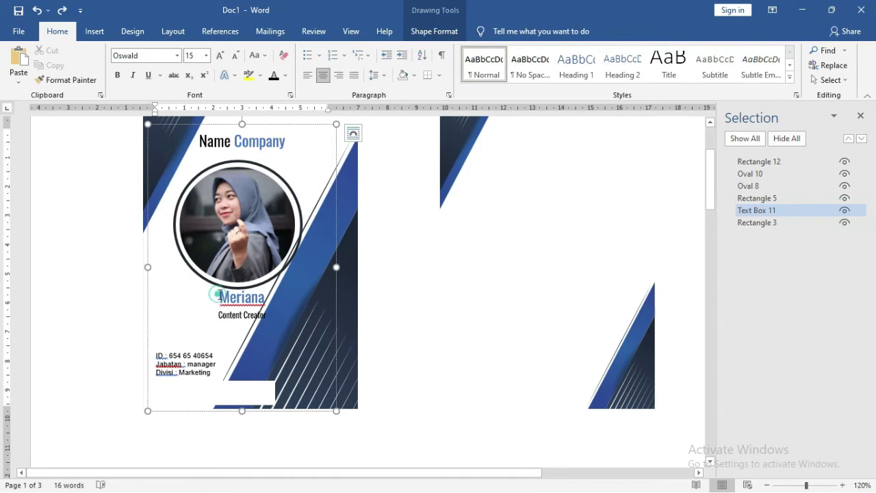
left_click_drag(218, 295, 270, 319)
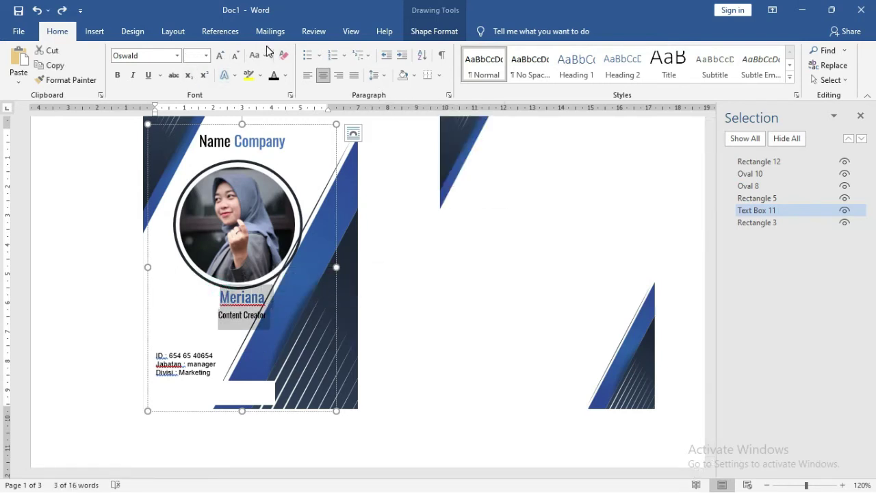
left_click(376, 75)
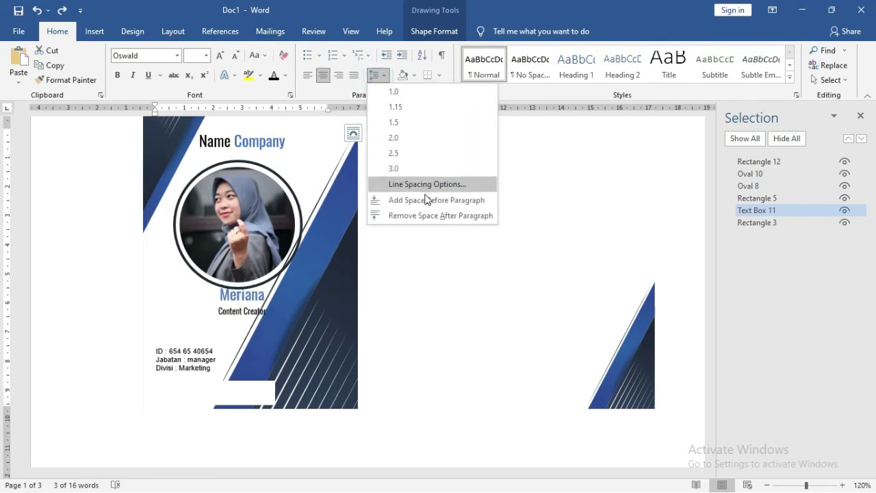
left_click(426, 216)
left_click(233, 307)
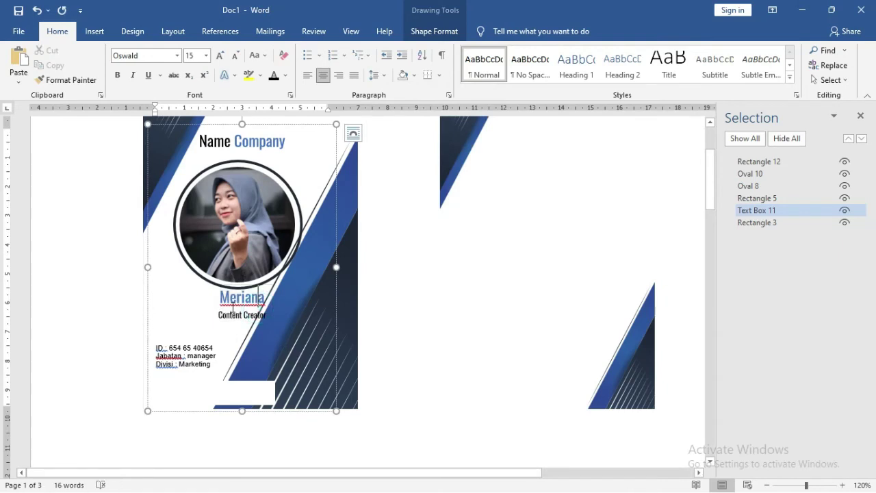
- Nudge the front card's text box down and shorten it from the bottom
double_click(220, 296)
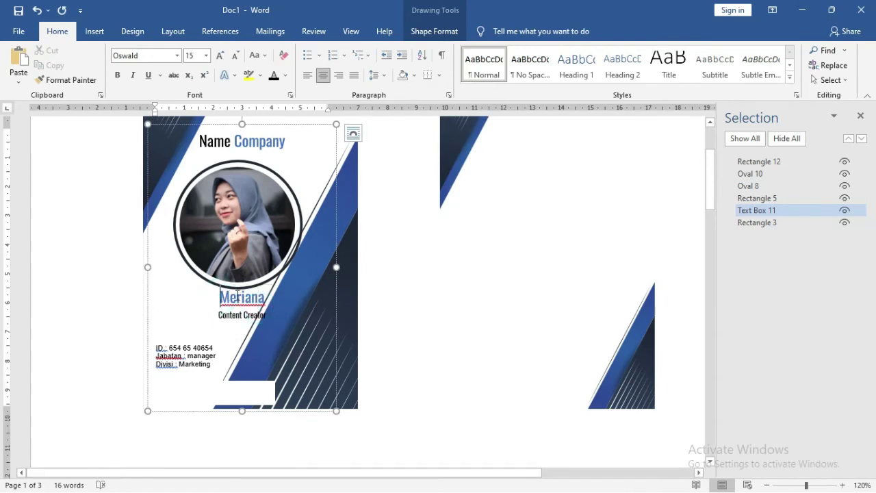
left_click(258, 126)
key("Down")
key("Down")
key("Down")
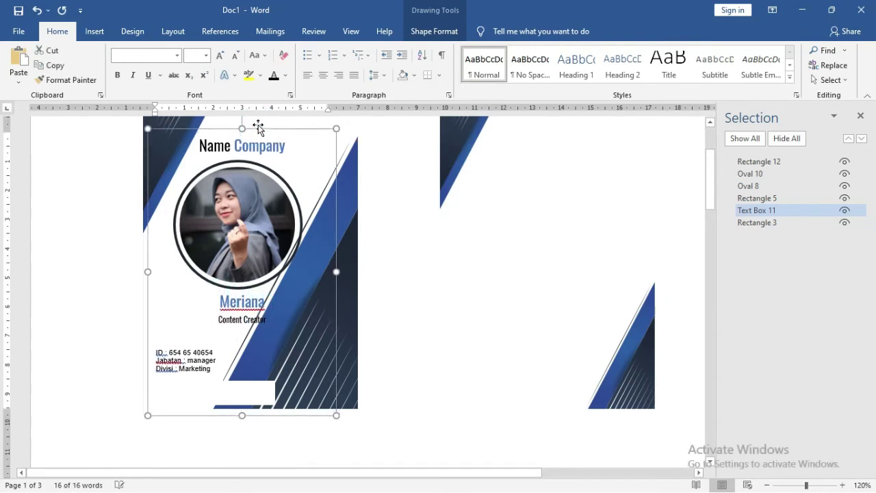
key("Down")
key("Down")
key("Down")
key("Down")
key("Down")
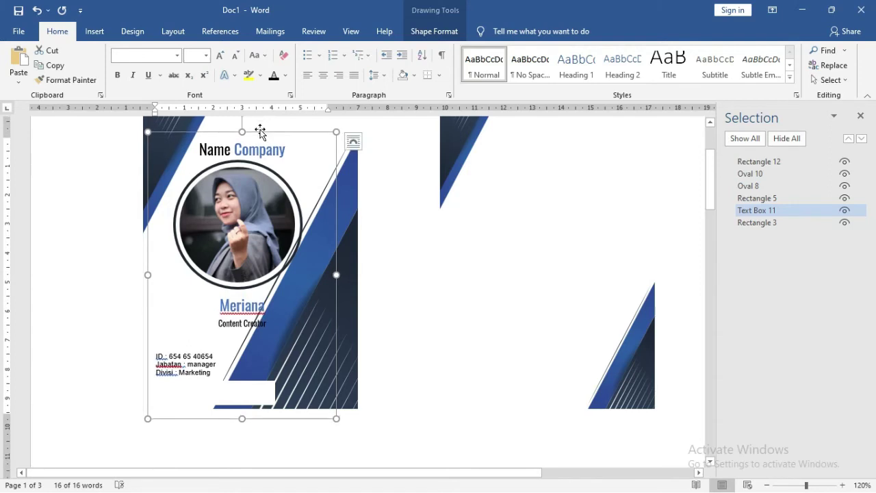
left_click_drag(243, 419, 242, 407)
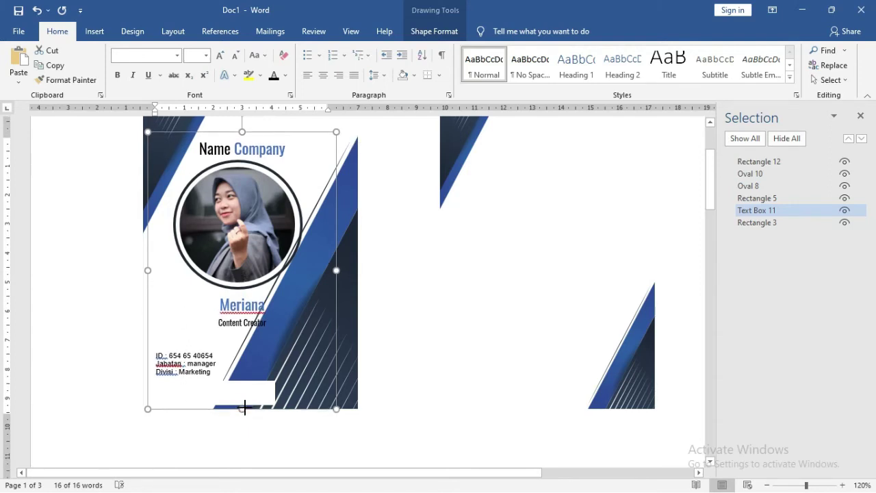
left_click(95, 31)
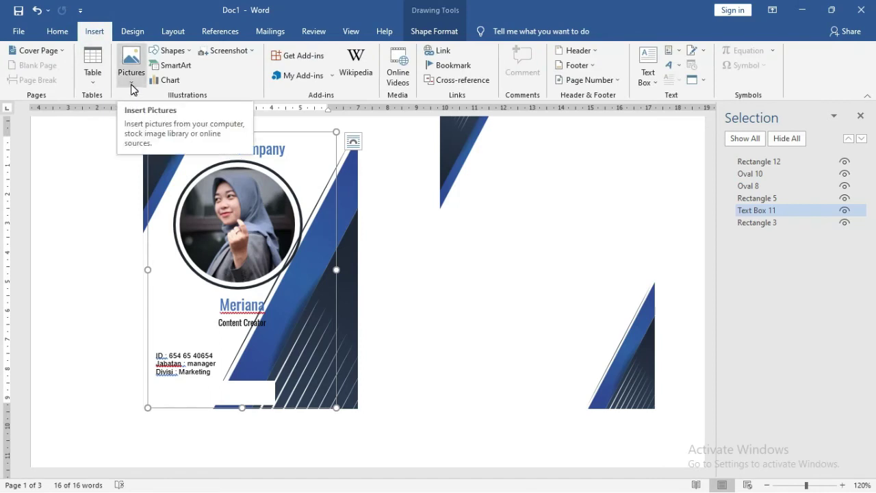
- Draw an outline-free rectangle bar over the name line and open its gradient fill settings
left_click(171, 51)
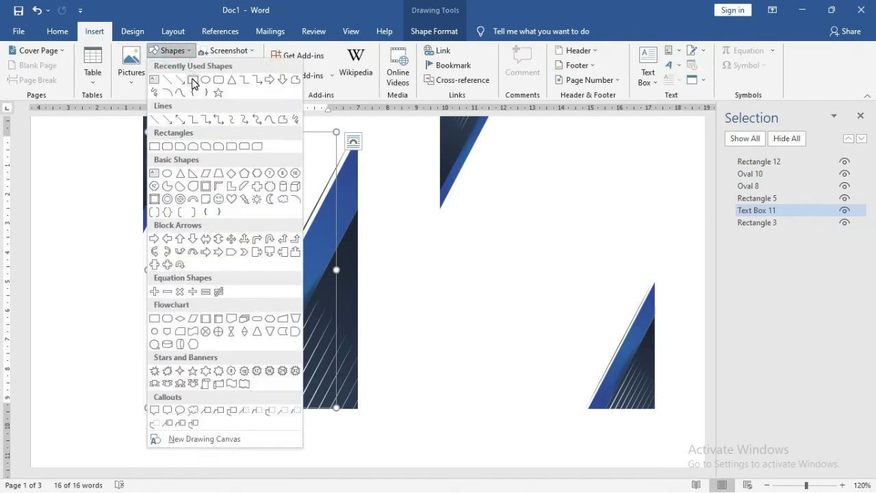
left_click(193, 80)
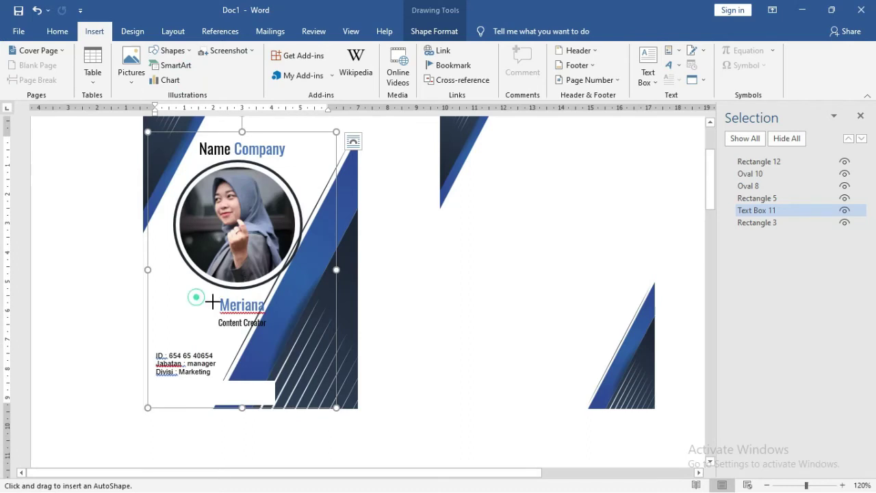
left_click_drag(195, 297, 290, 315)
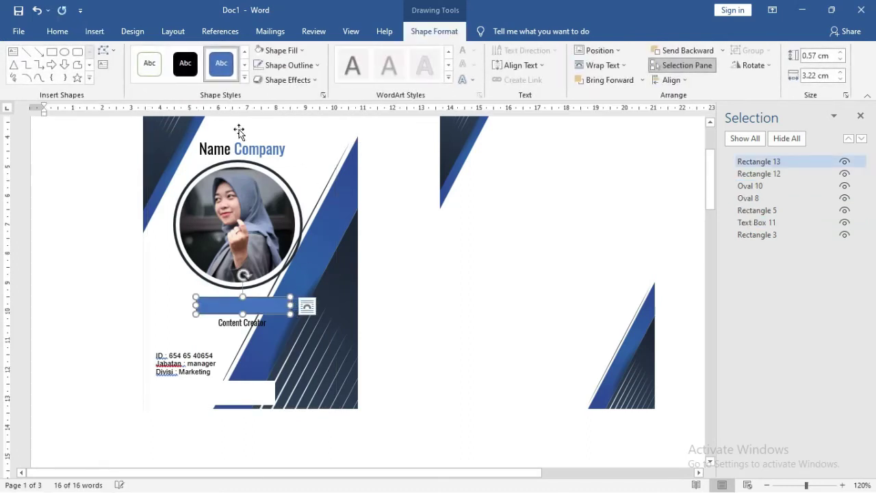
left_click(298, 69)
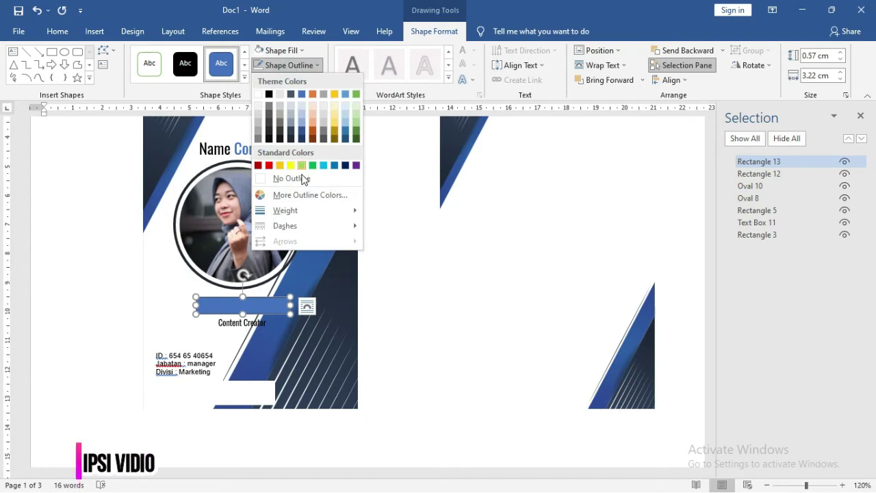
left_click(291, 178)
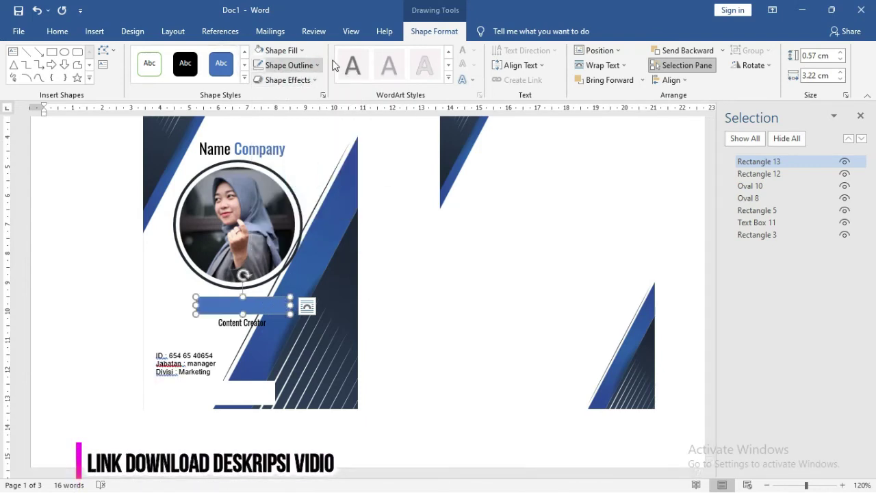
left_click(291, 51)
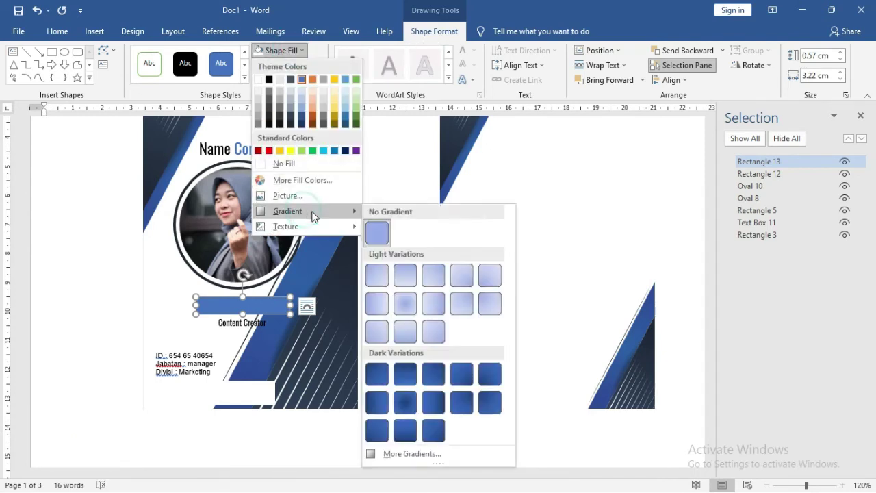
mouse_move(287, 211)
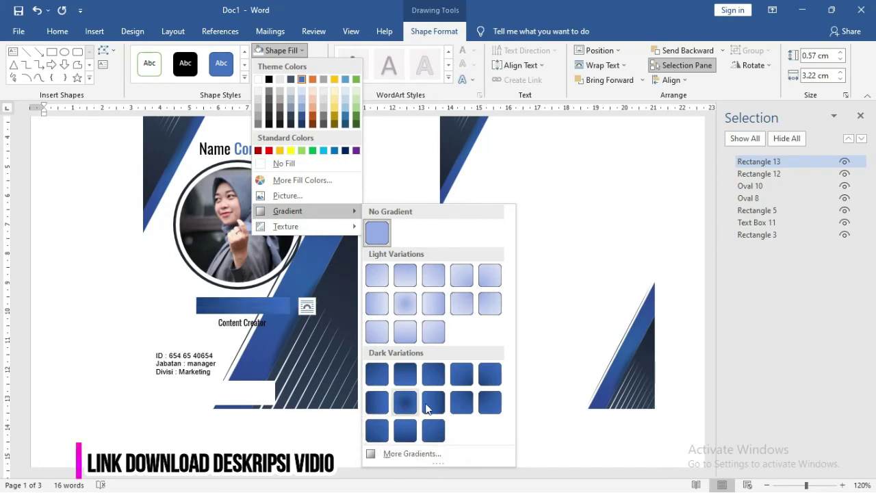
left_click(445, 454)
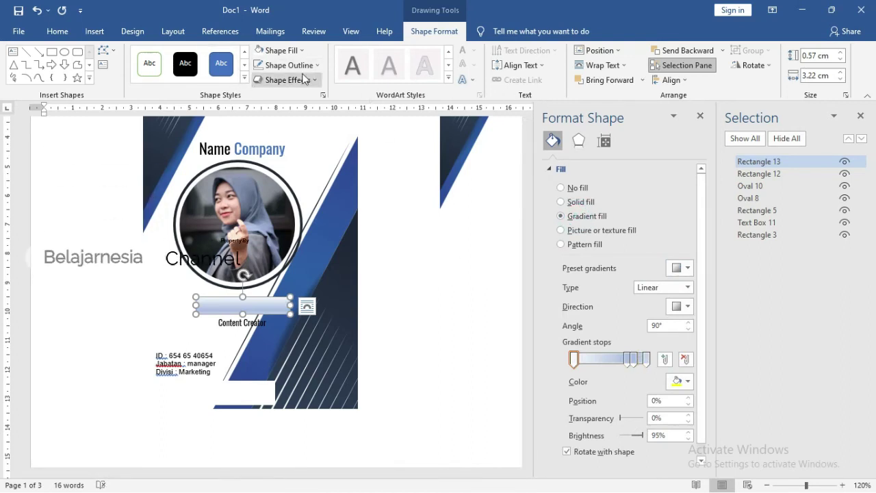
- Fill the bar with dark blue, then apply a dark blue gradient
left_click(286, 49)
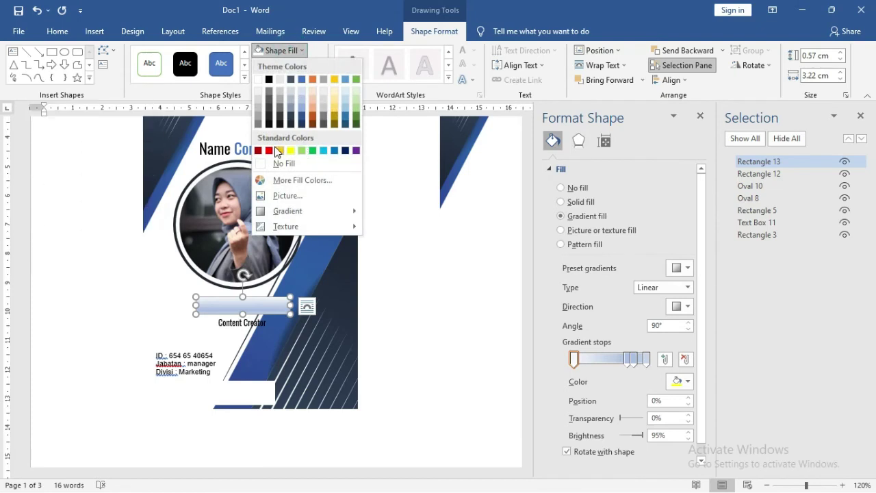
left_click(312, 51)
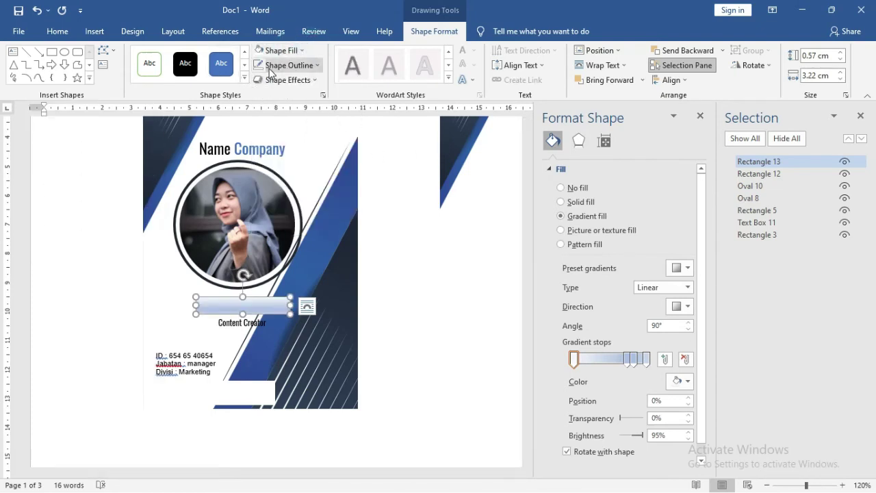
left_click(282, 51)
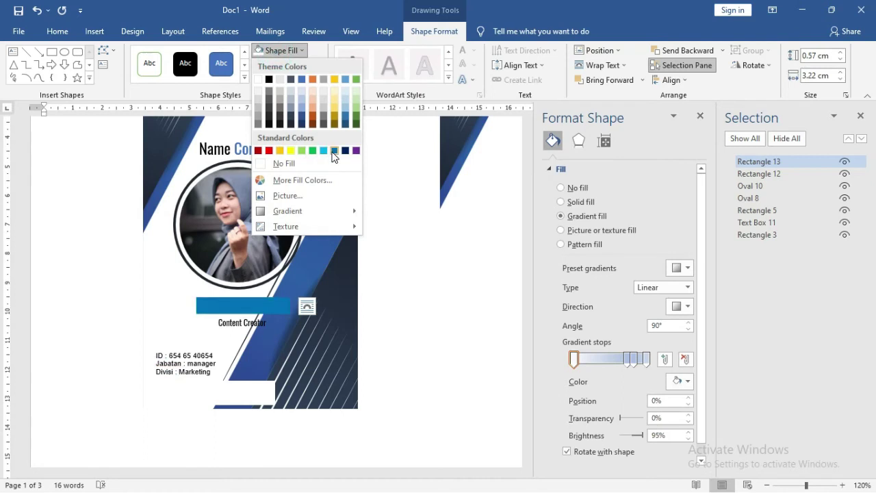
left_click(302, 116)
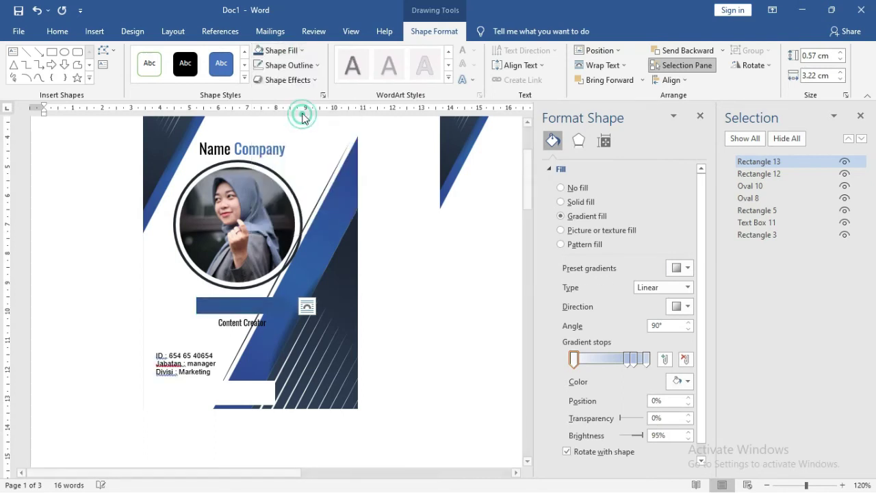
left_click(301, 51)
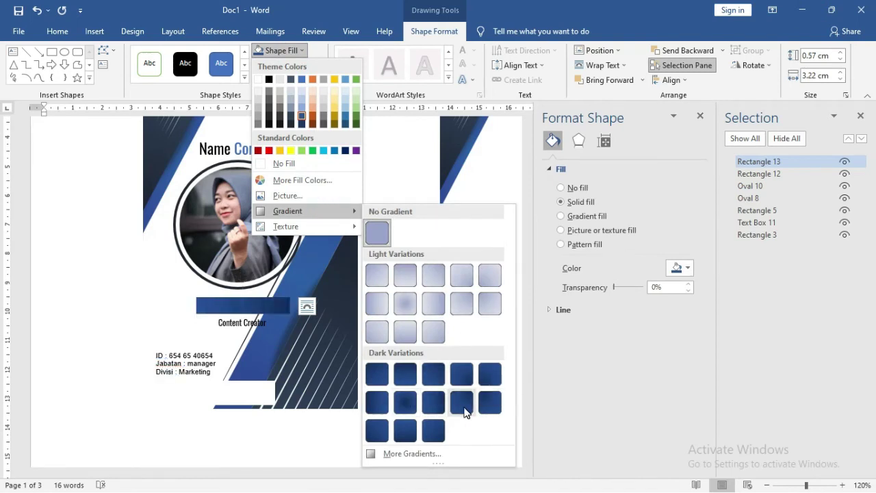
left_click(379, 403)
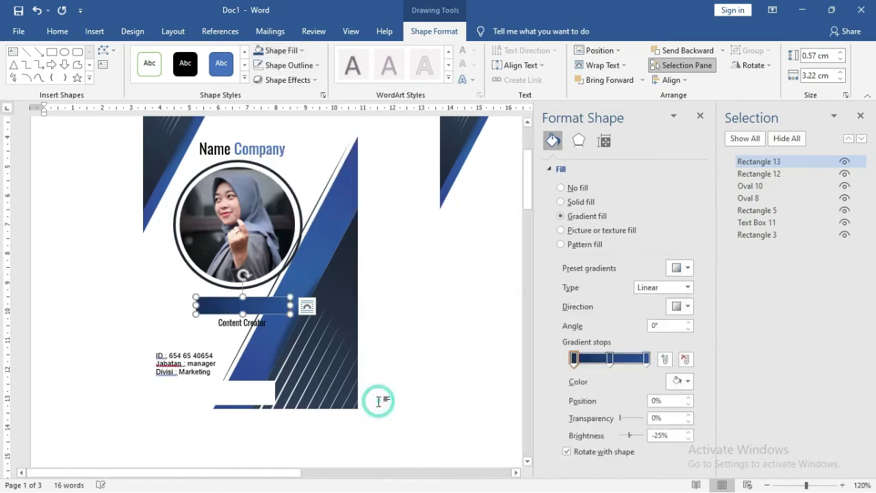
- Move the middle gradient stop to about 48%, color it dark blue, and close the Format pane
left_click(611, 362)
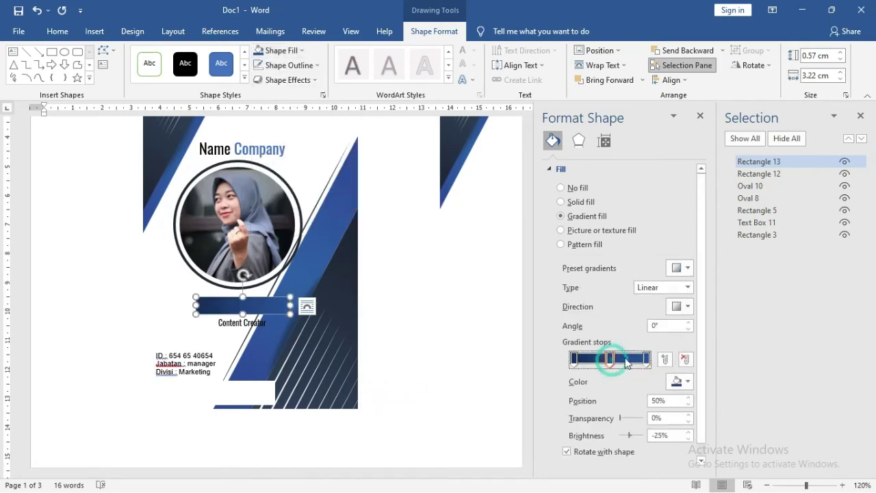
mouse_move(575, 361)
left_mouse_down()
mouse_move(623, 362)
mouse_move(541, 363)
left_mouse_up()
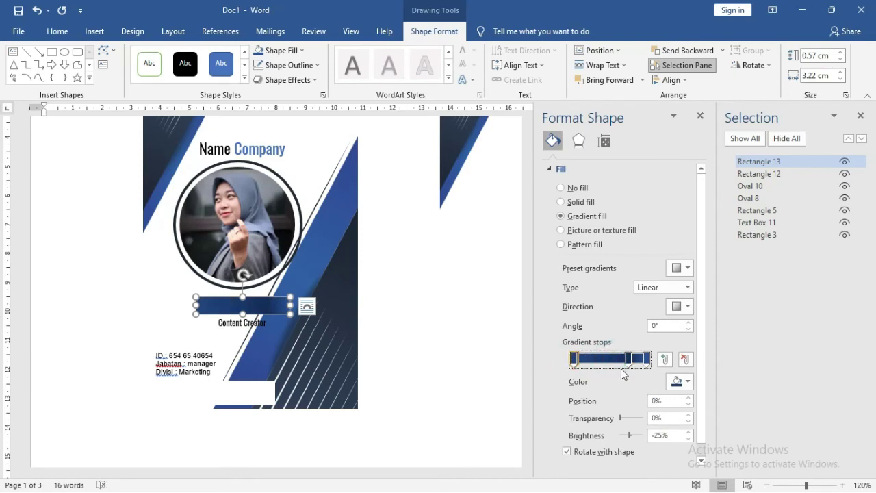
left_click_drag(629, 363, 608, 362)
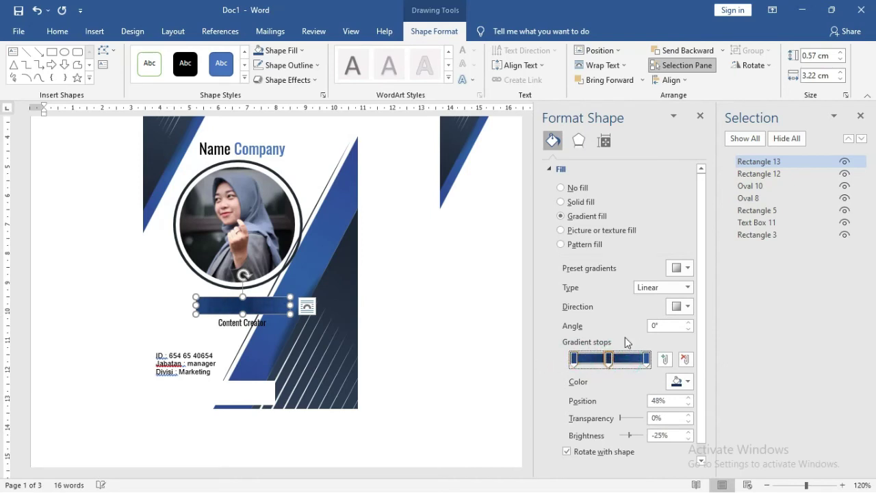
left_click(686, 384)
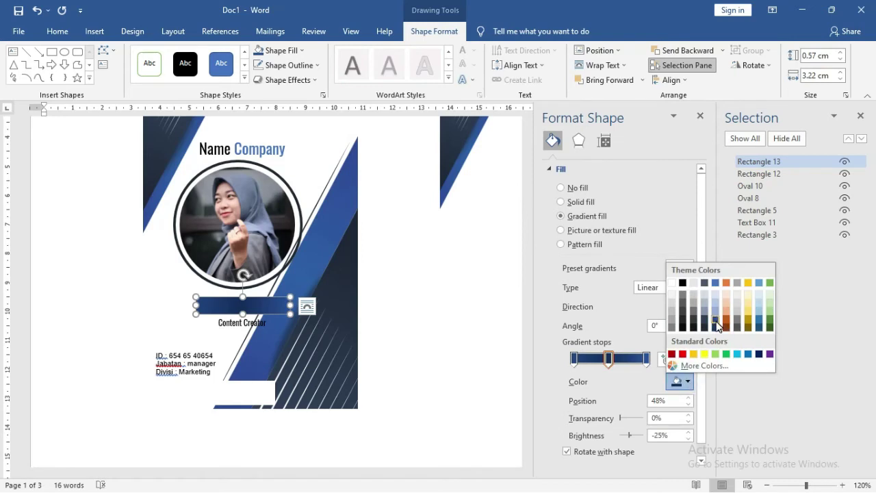
left_click(717, 328)
left_click(433, 279)
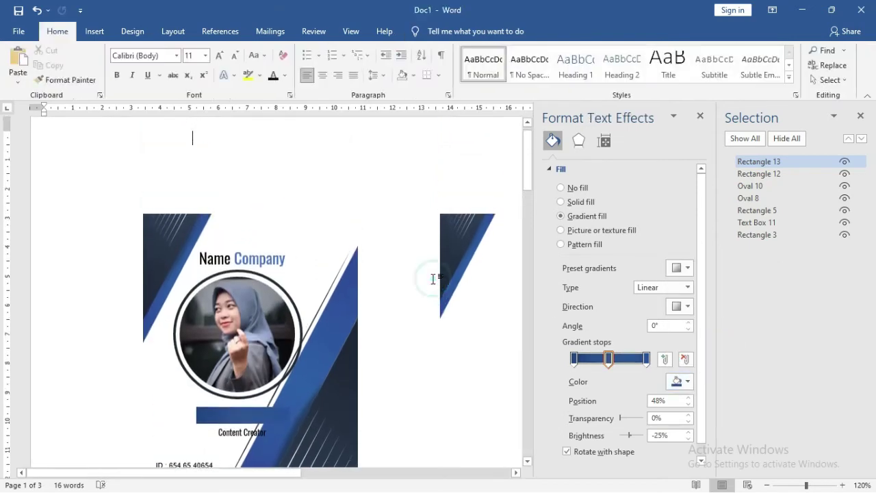
scroll(432, 278, "down", 3)
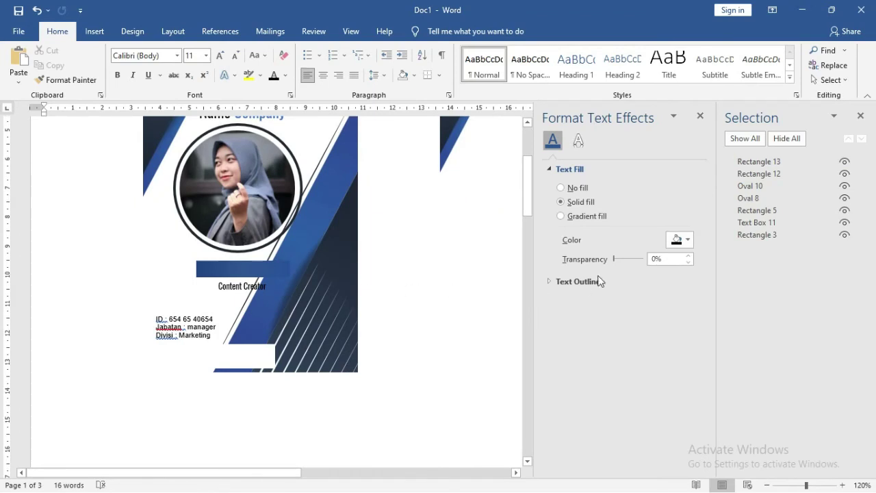
left_click(699, 118)
scroll(480, 288, "up", 1)
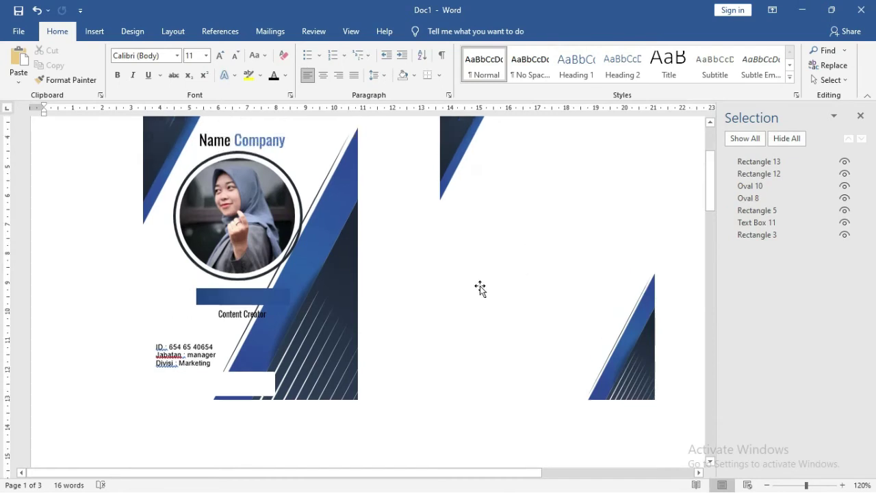
- Bring the card's text box in front of the gradient bar
left_click(282, 305)
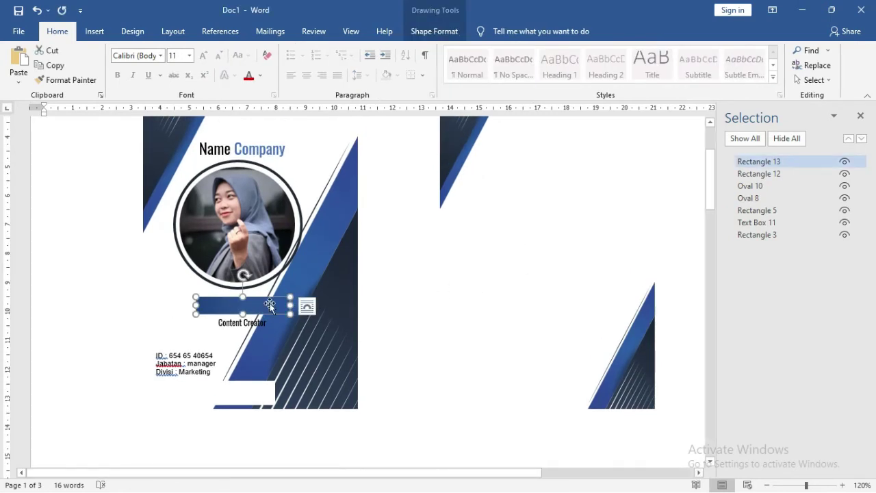
left_click(257, 146)
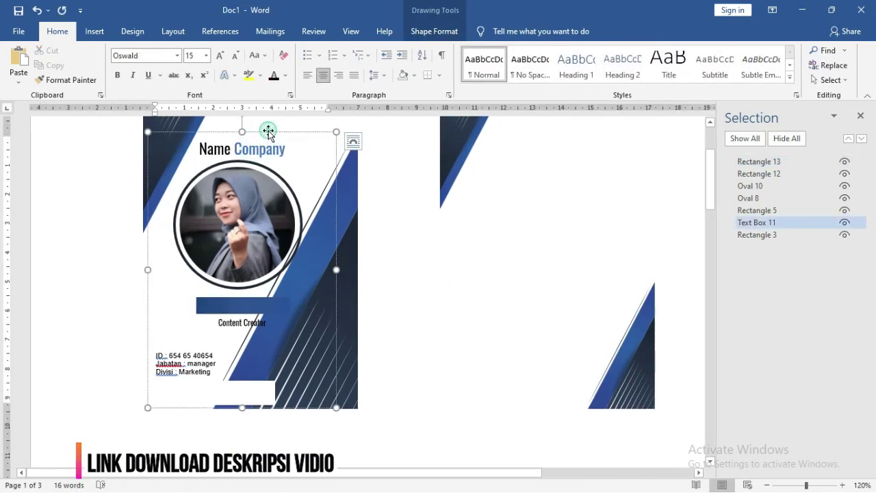
right_click(268, 132)
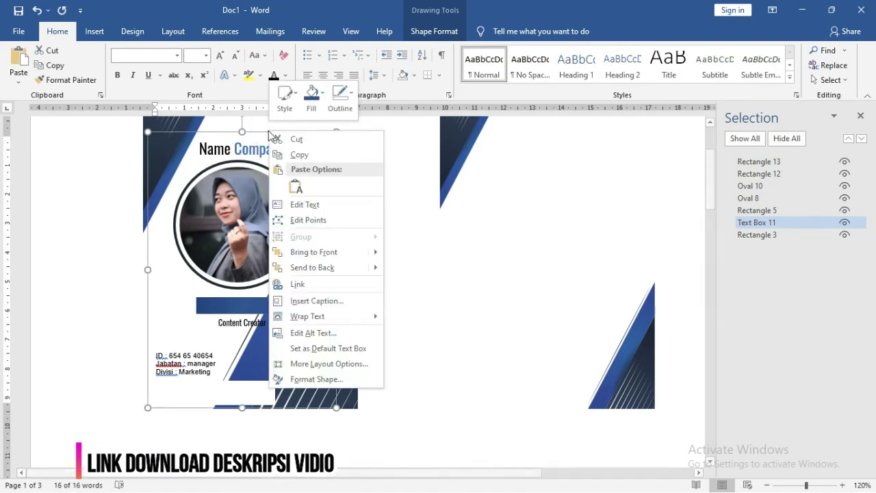
left_click(322, 252)
- Make the employee's name on the bar white
left_click(443, 284)
left_click(240, 304)
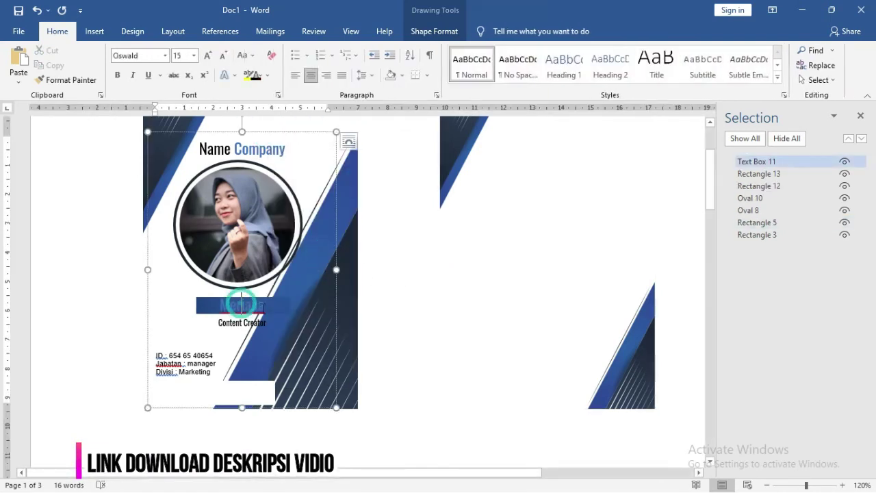
left_click_drag(264, 306, 218, 308)
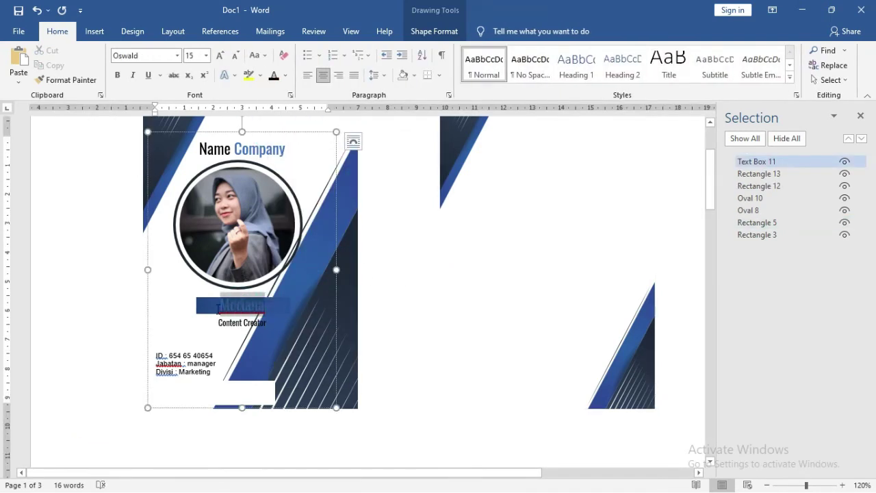
left_click(285, 76)
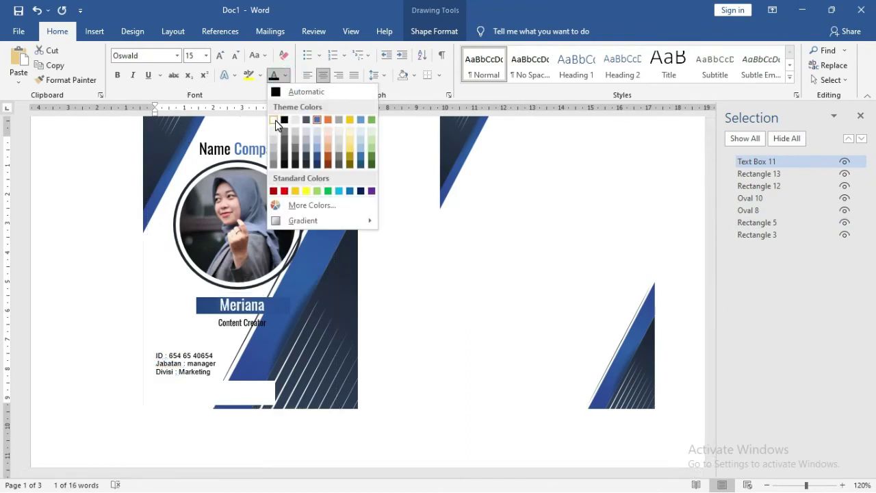
left_click(275, 122)
left_click(438, 270)
- Reduce the name's font size with Ctrl+[ twice
scroll(336, 283, "down", 2)
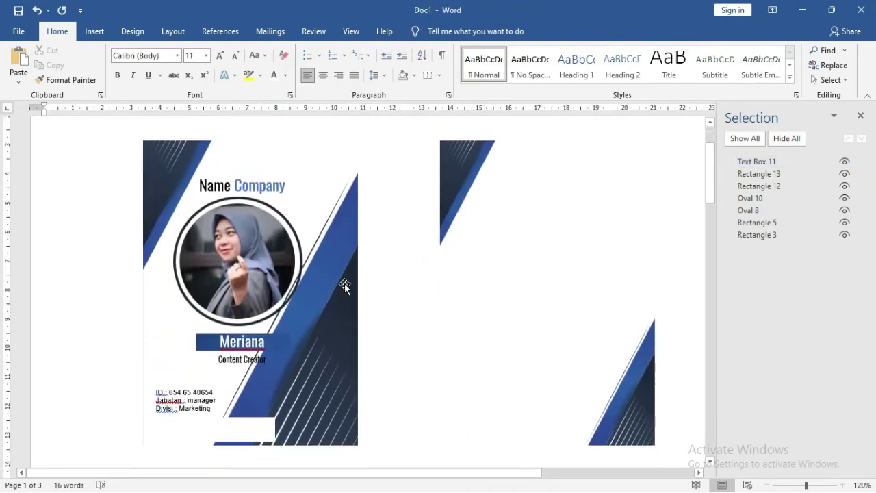
scroll(260, 274, "down", 1, "ctrl")
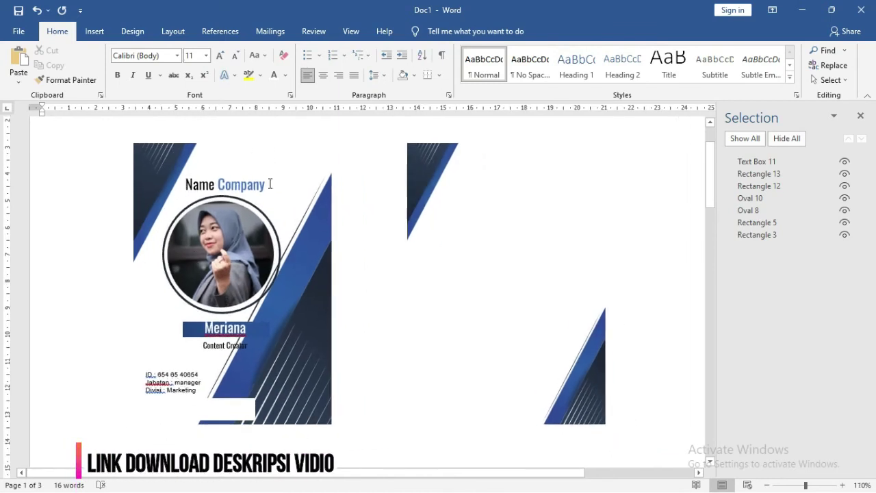
left_click(233, 329)
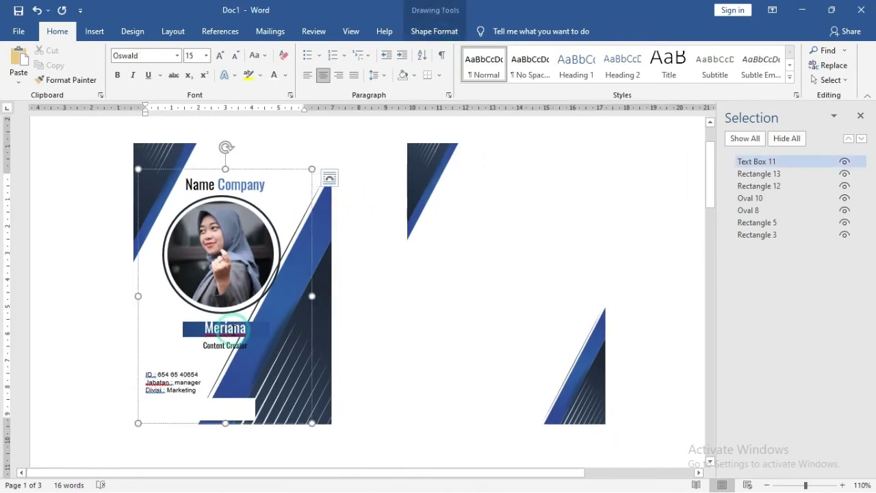
left_click_drag(248, 332, 194, 335)
key("ctrl+bracketleft")
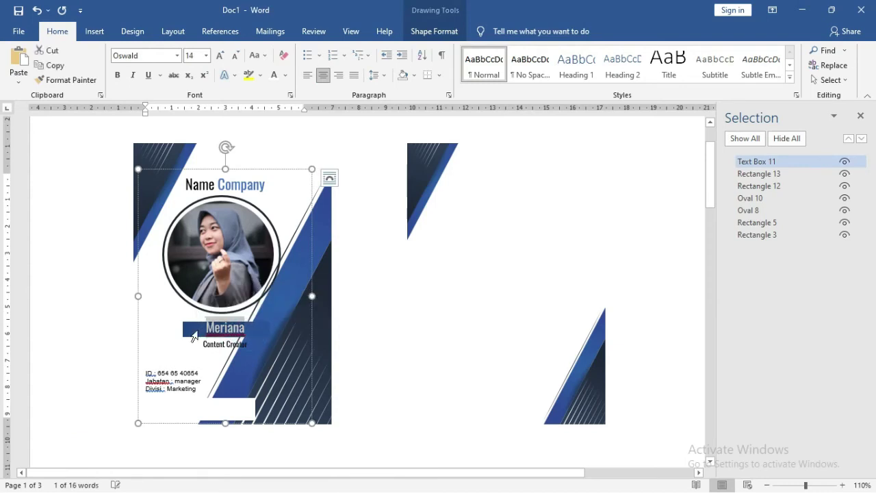
key("ctrl+bracketleft")
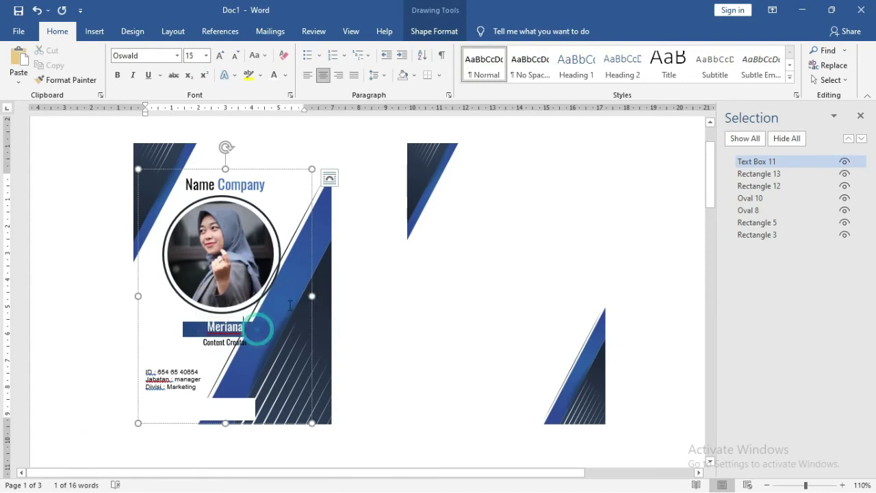
left_click(381, 288)
left_click(238, 247)
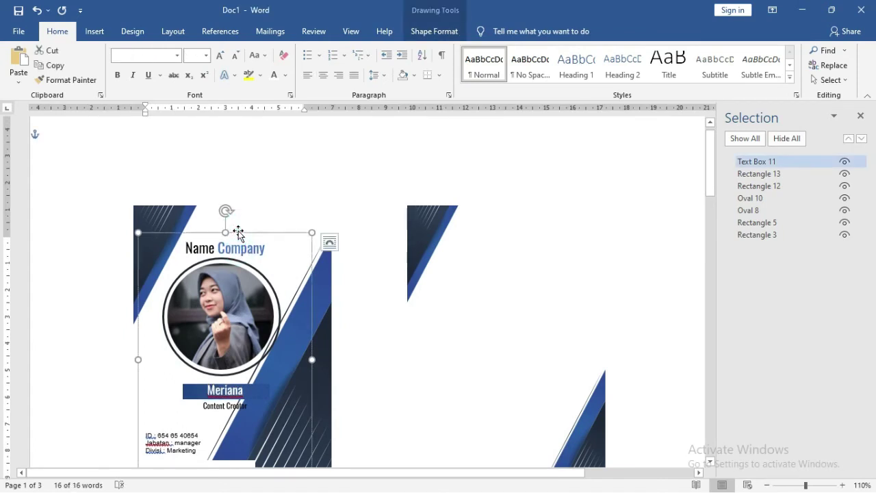
- Draw a small rectangle above the card's top and fill it with the Logo-08 picture
left_click(95, 32)
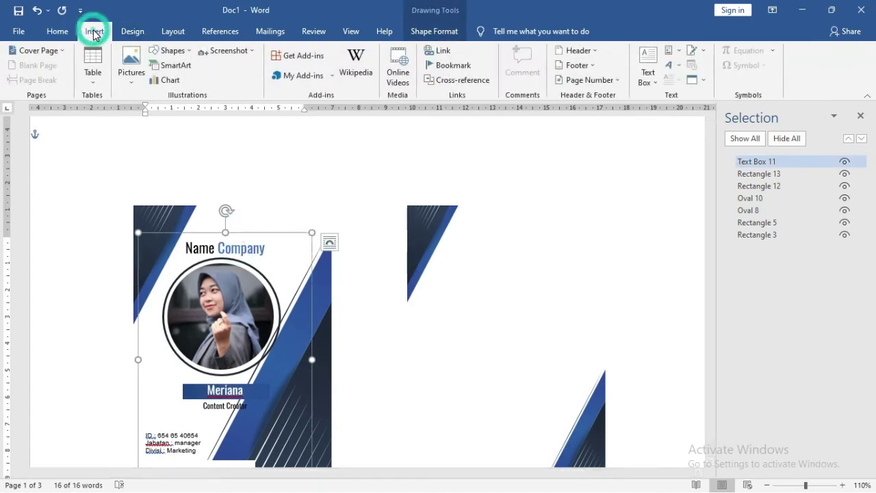
left_click(132, 85)
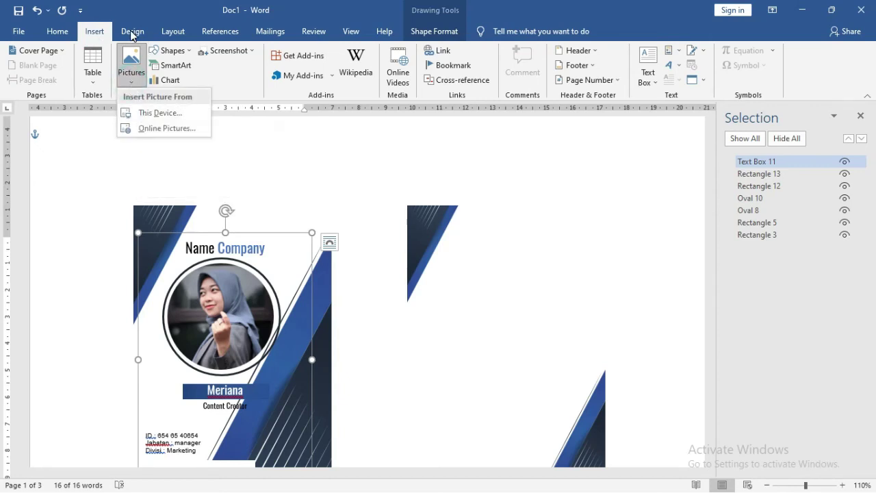
left_click(170, 50)
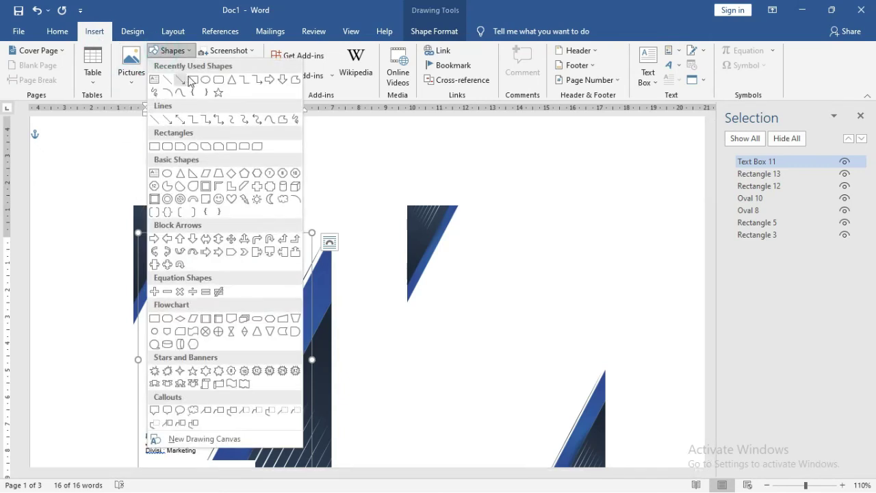
left_click(193, 79)
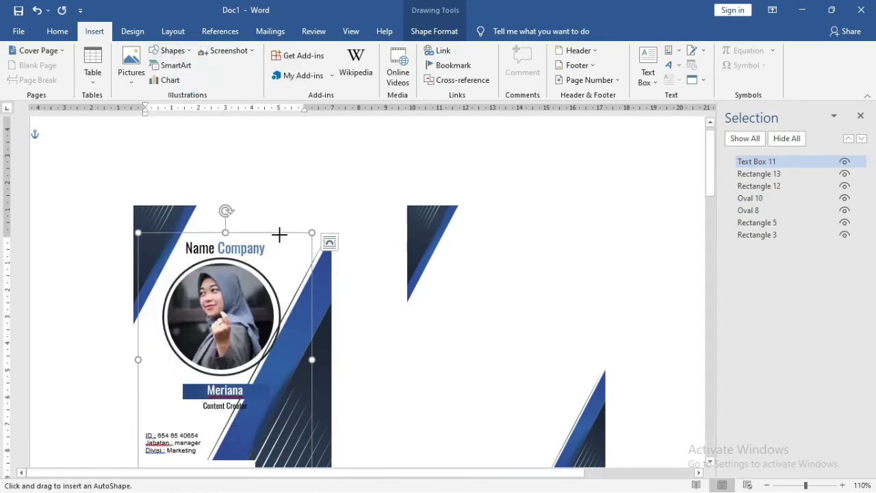
left_click_drag(264, 211, 308, 225)
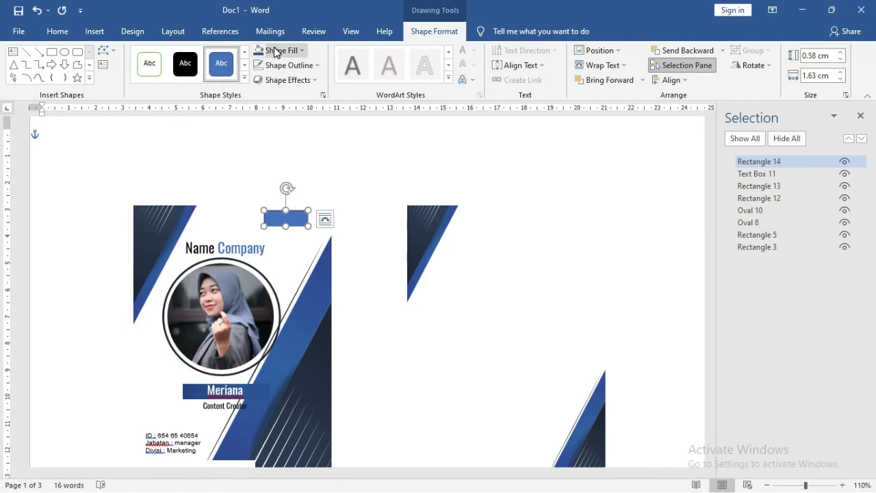
left_click(276, 53)
left_click(285, 194)
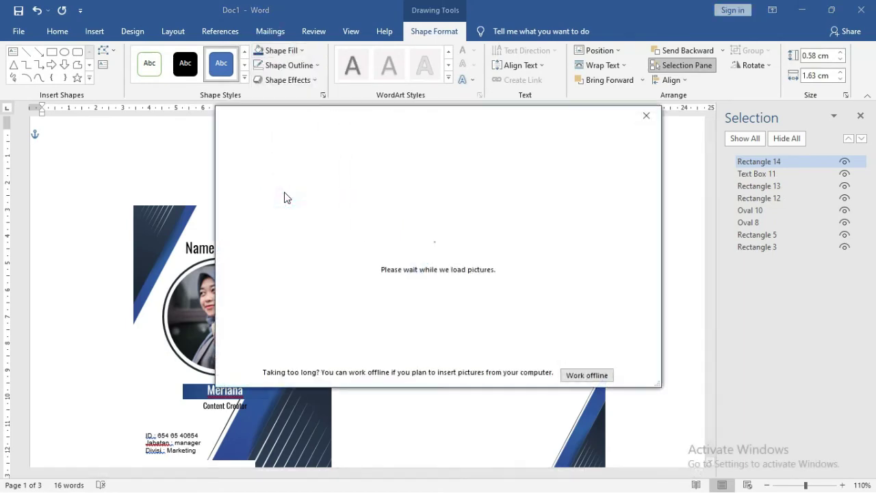
left_click(293, 194)
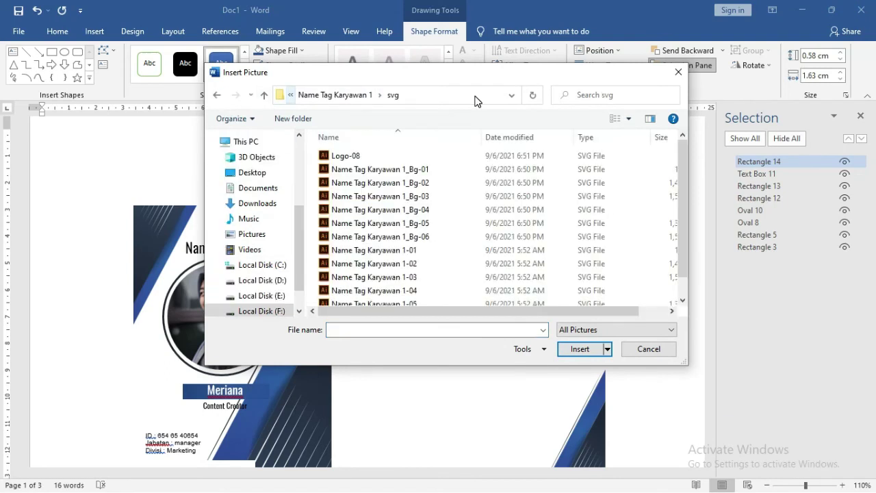
left_click(340, 155)
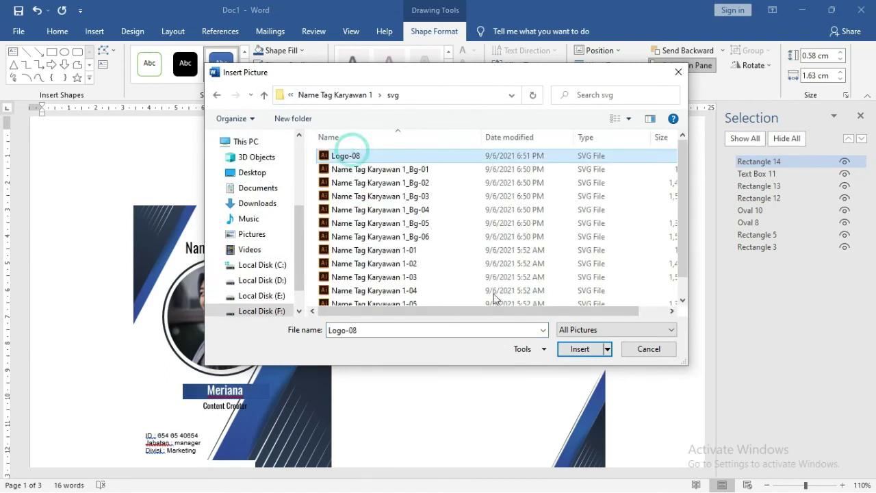
left_click(580, 349)
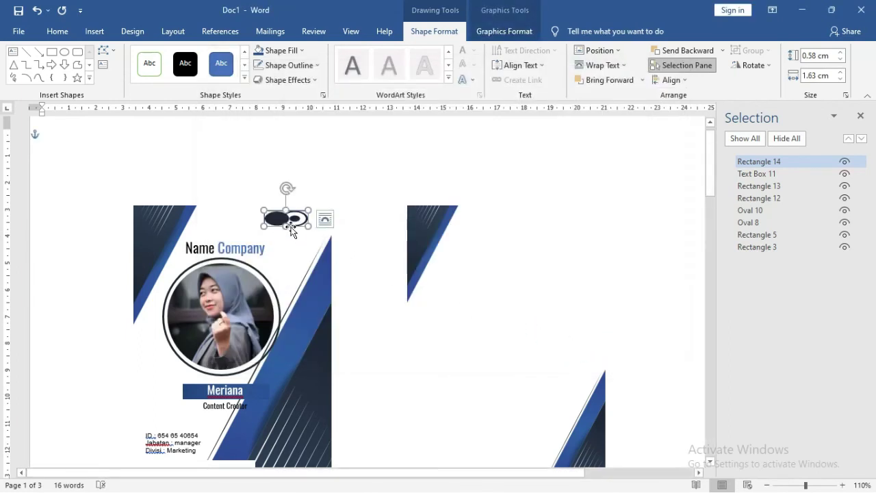
- Remove the logo's outline and resize it to about 0.65 by 1.1 cm
left_click_drag(288, 226, 286, 237)
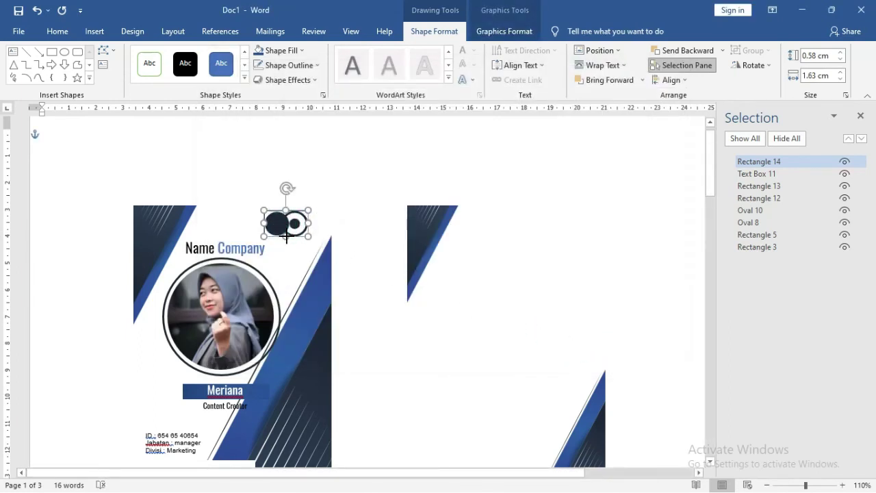
left_click(288, 65)
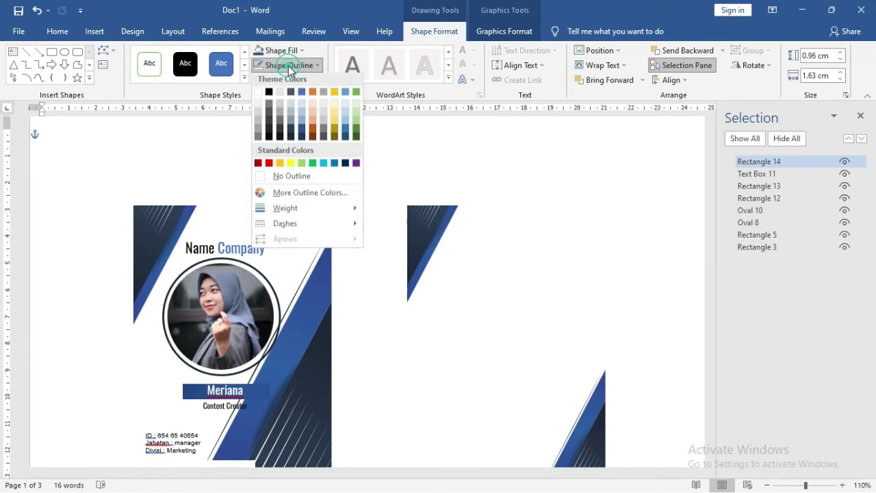
left_click(297, 176)
left_click(180, 136)
left_click(262, 237)
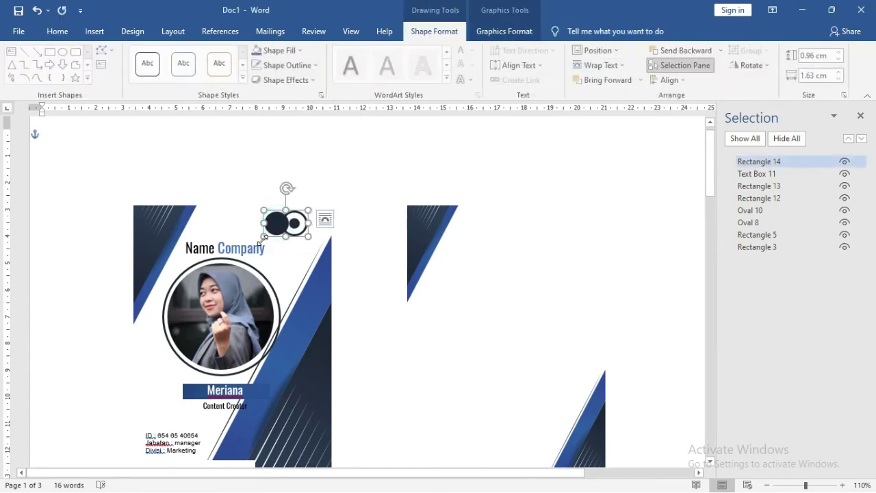
left_click_drag(262, 236, 277, 227)
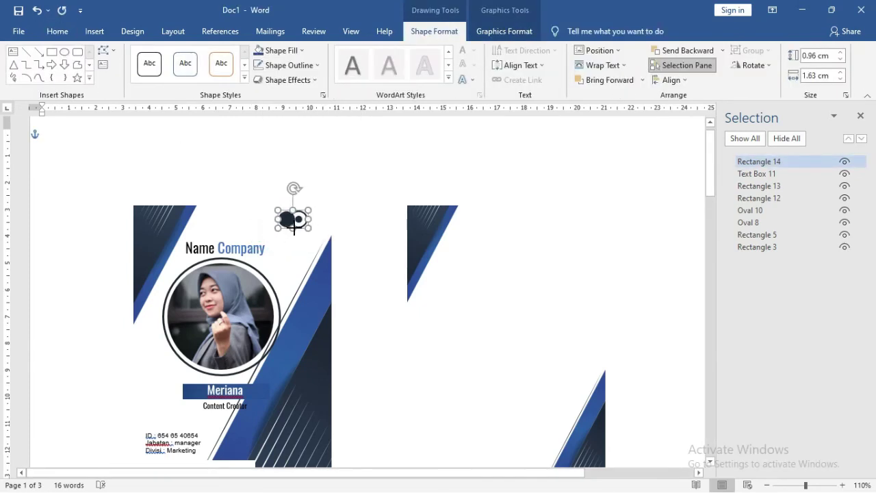
left_click(315, 152)
left_click(287, 220)
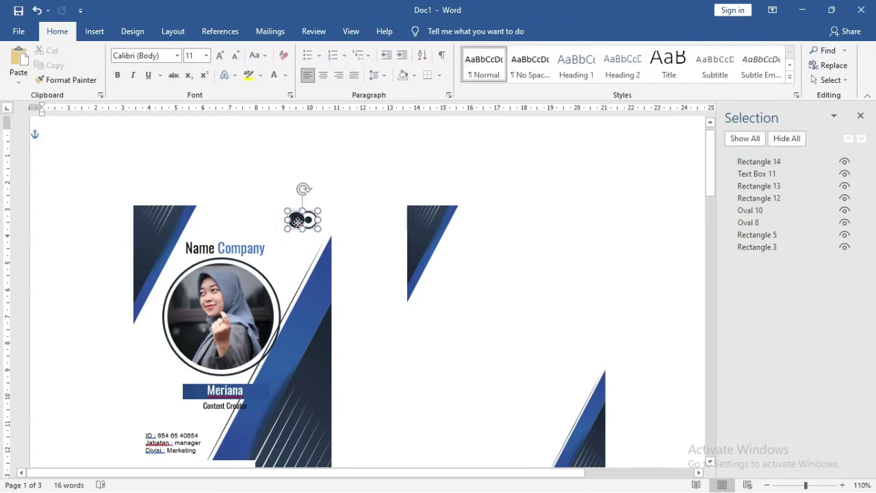
left_click(309, 171)
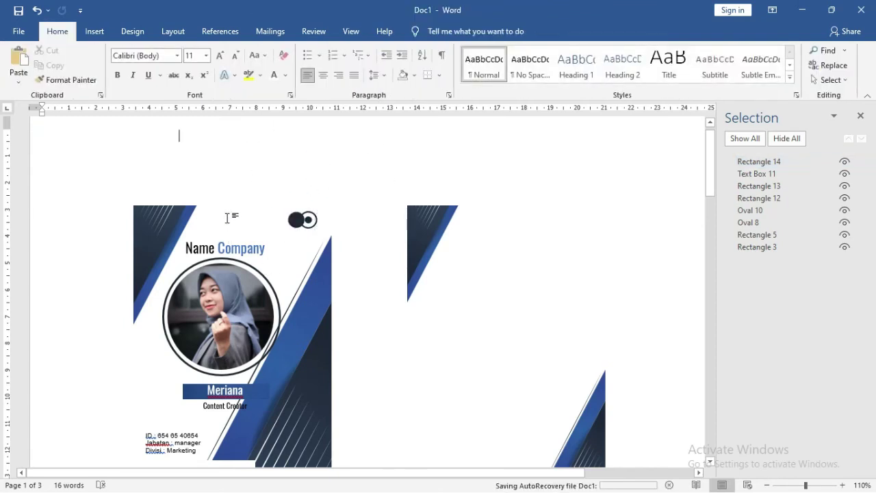
scroll(228, 217, "down", 2)
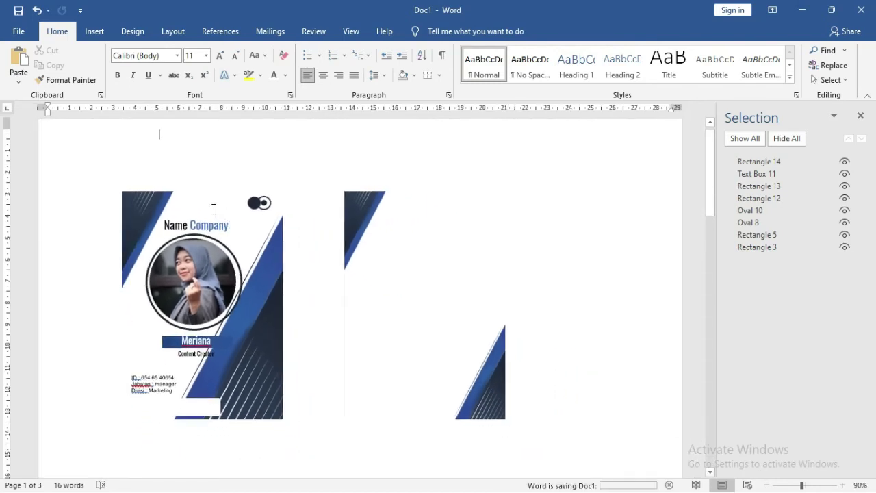
scroll(214, 209, "down", 1)
- Copy the front card's text box and two-circle logo onto the back card
left_click(228, 205)
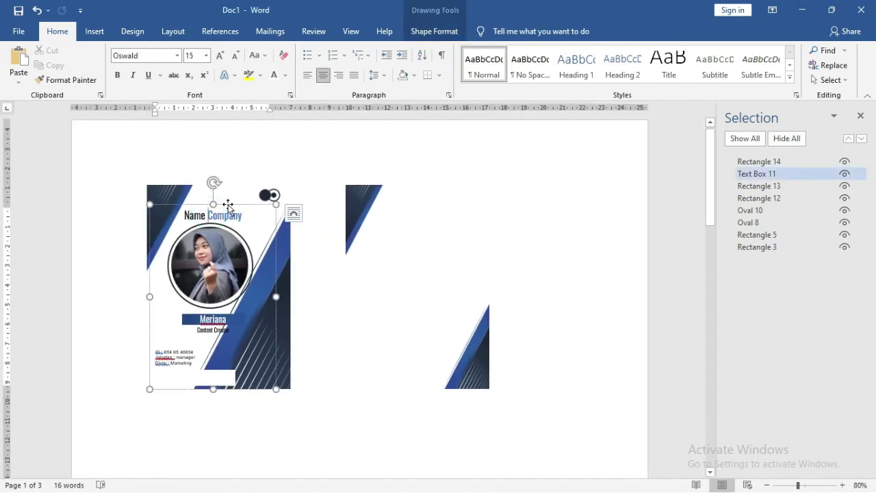
left_click_drag(230, 208, 430, 206)
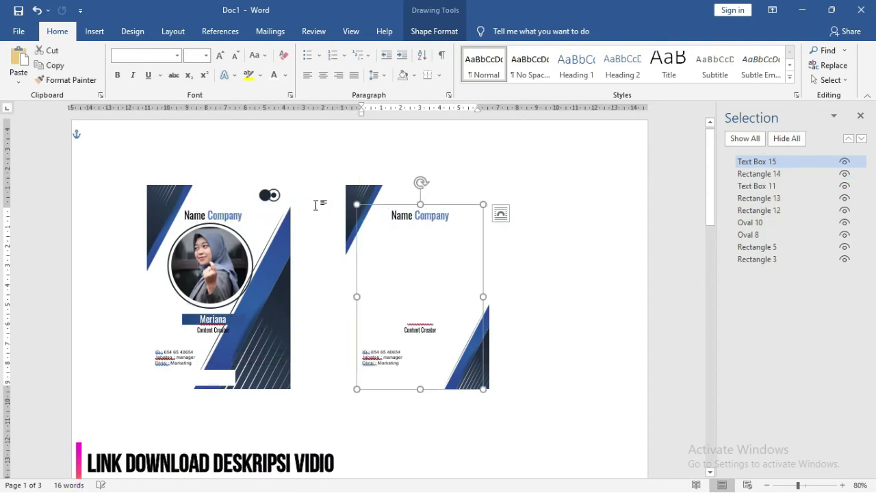
left_click(269, 196)
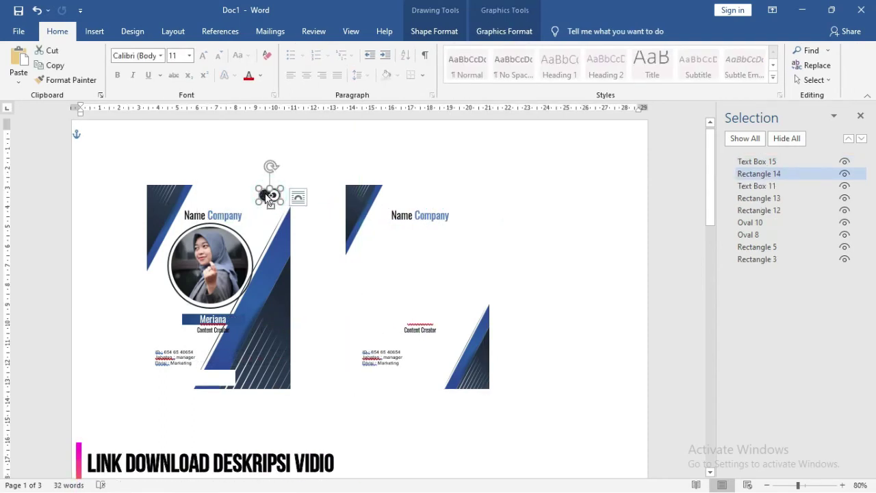
mouse_move(269, 196)
left_mouse_down()
mouse_move(406, 198)
mouse_move(394, 199)
left_mouse_up()
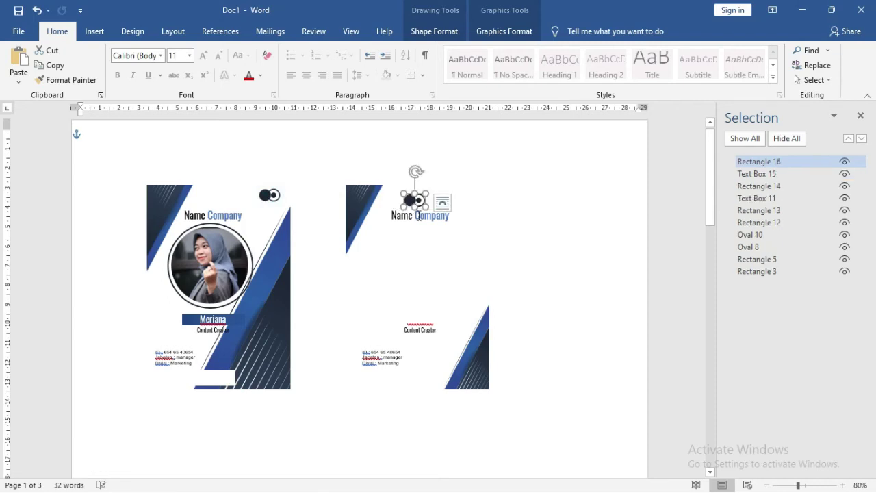
- Delete the job title and detail lines below Name Company on the back card
left_click(420, 219)
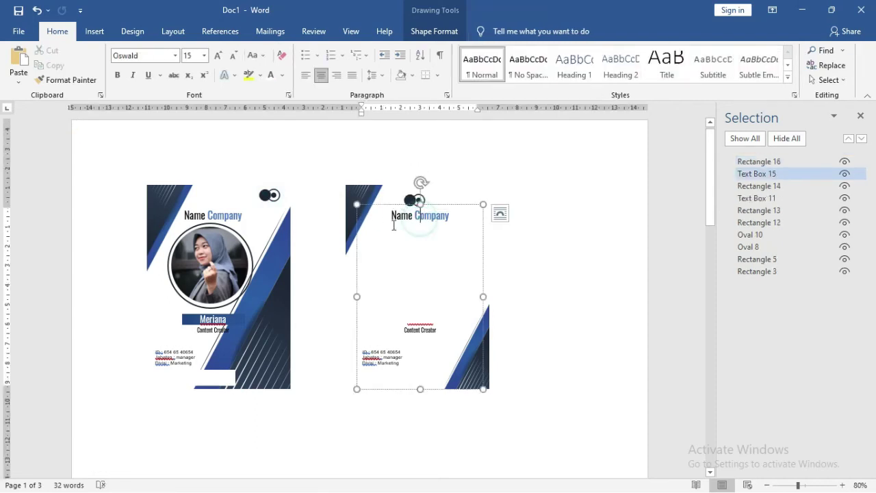
left_click_drag(423, 277, 448, 375)
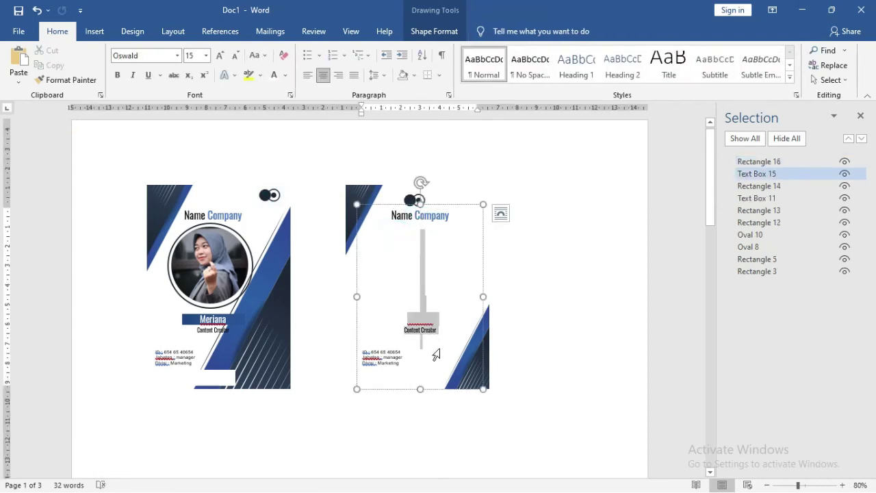
key("Delete")
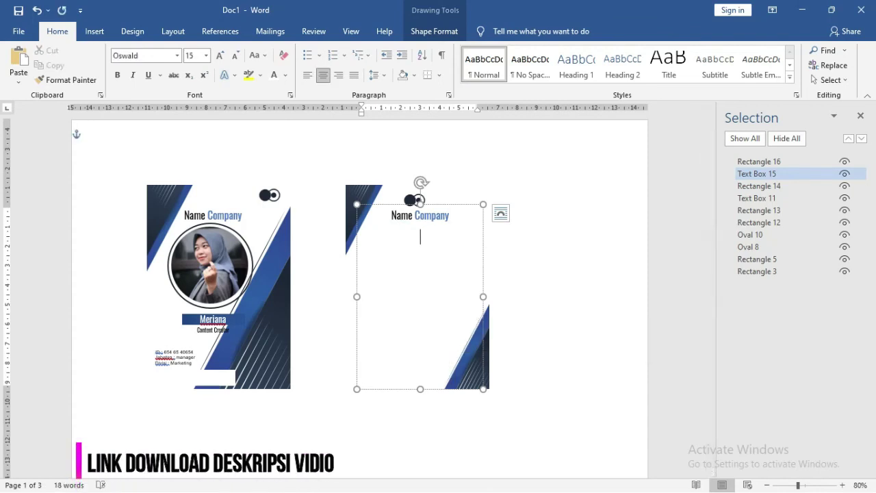
scroll(295, 214, "up", 2, "ctrl")
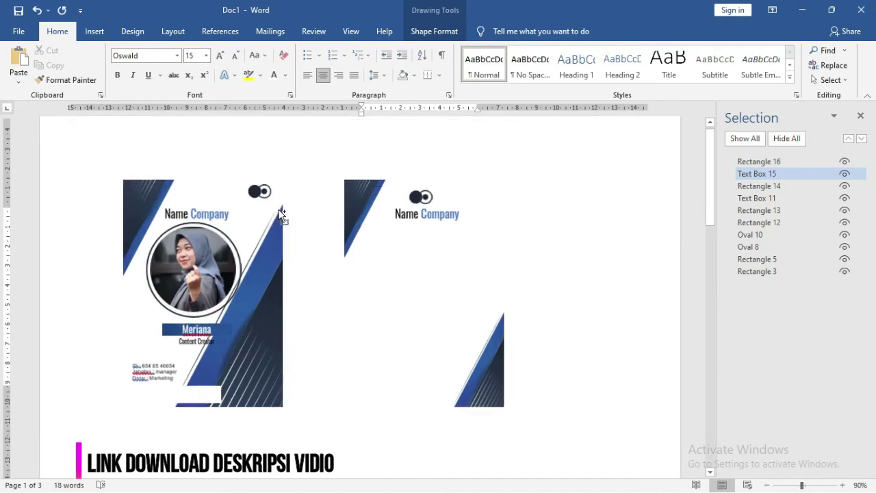
left_click_drag(389, 198, 210, 187)
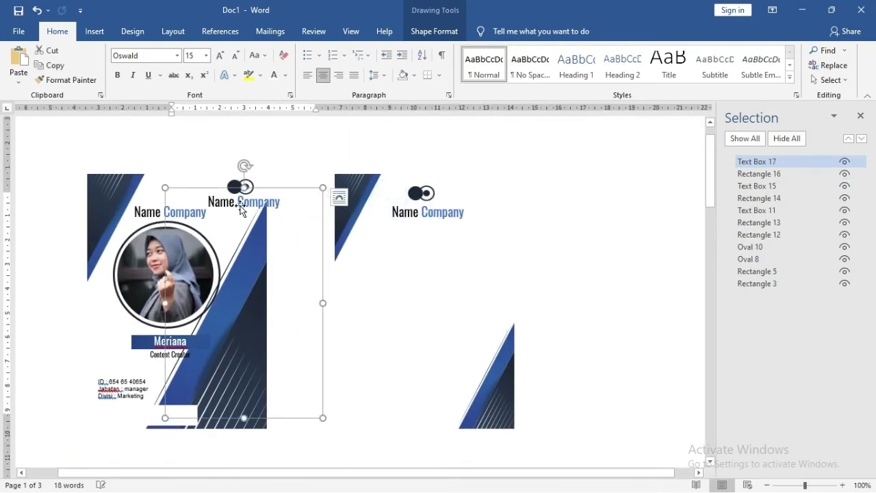
left_click(238, 204)
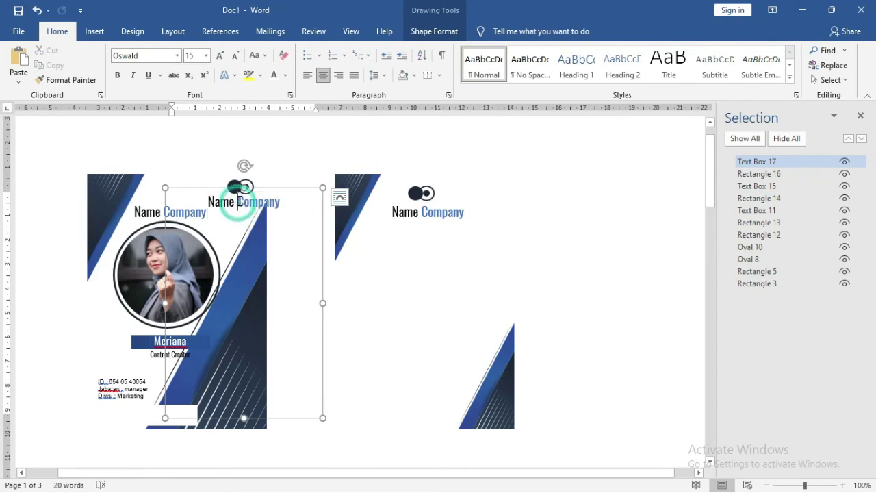
triple_click(274, 204)
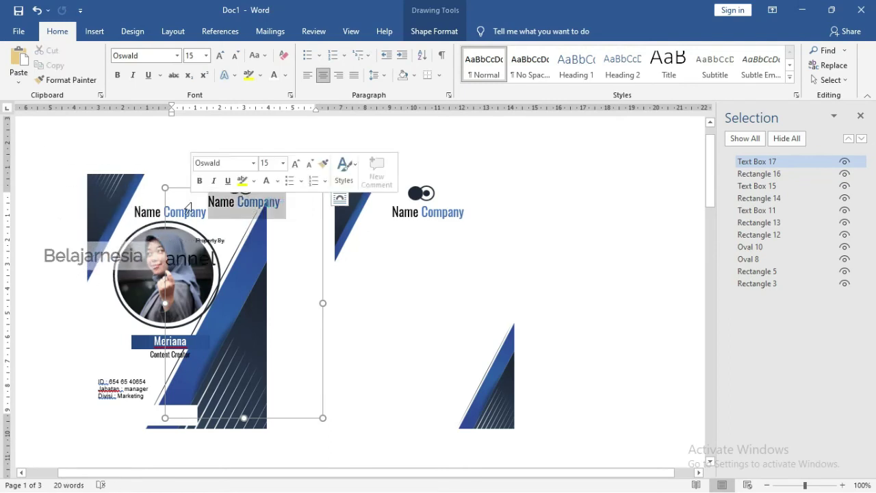
left_click(288, 225)
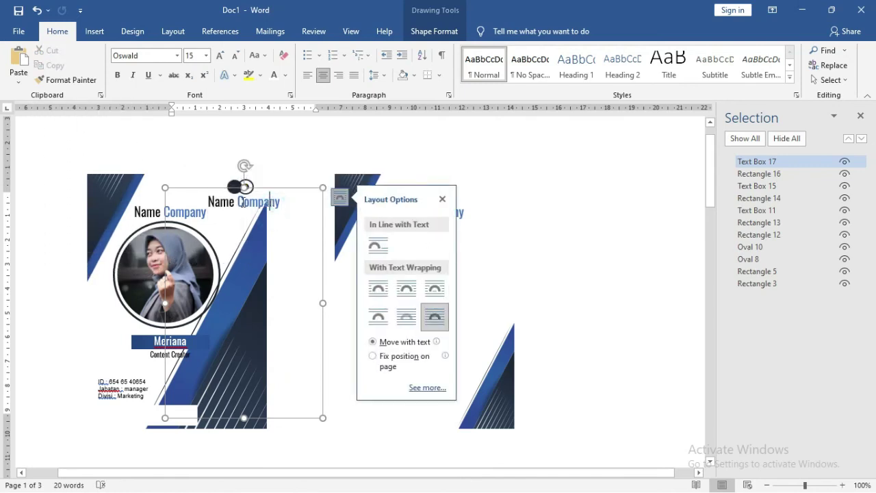
left_click_drag(238, 201, 173, 202)
key("BackSpace")
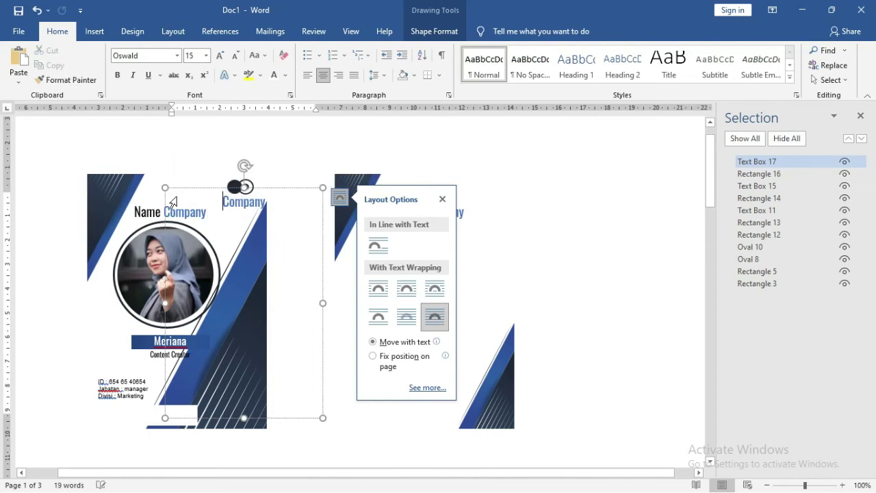
type("www")
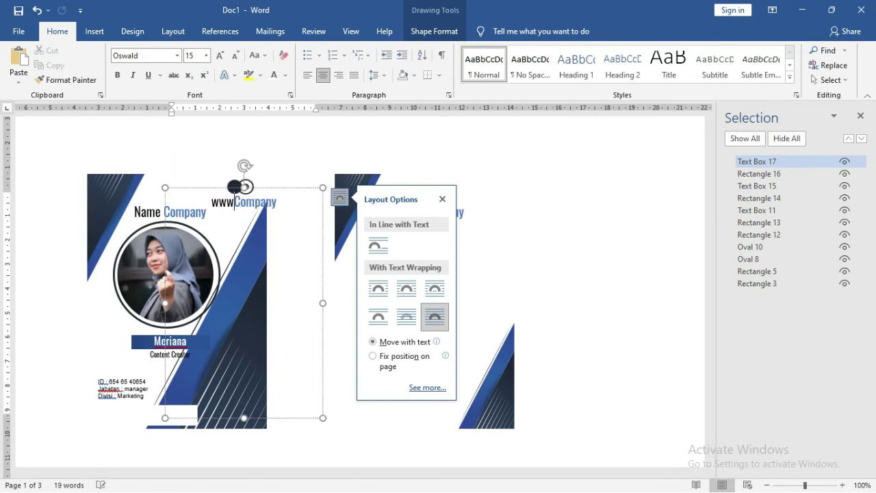
type(".Company")
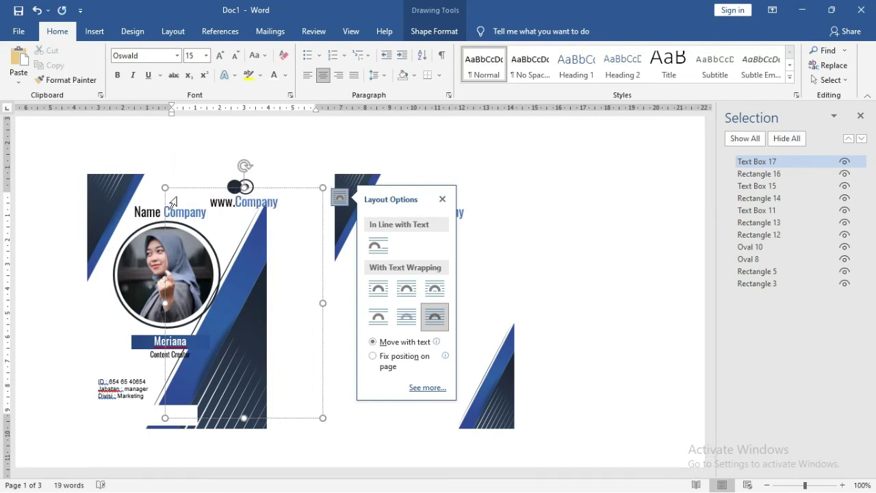
type(".com")
- Format the website text as Arial 6 pt and shrink its text box to one narrow line
key("ctrl+a")
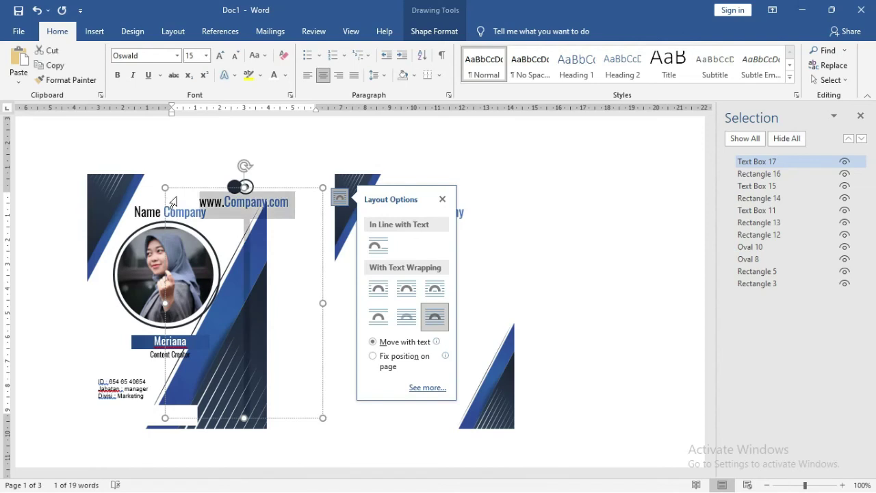
key("ctrl+bracketleft")
key("ctrl+bracketleft")
key("ctrl+bracketleft")
key("ctrl+bracketleft")
key("ctrl+bracketleft")
key("ctrl+bracketleft")
key("ctrl+bracketleft")
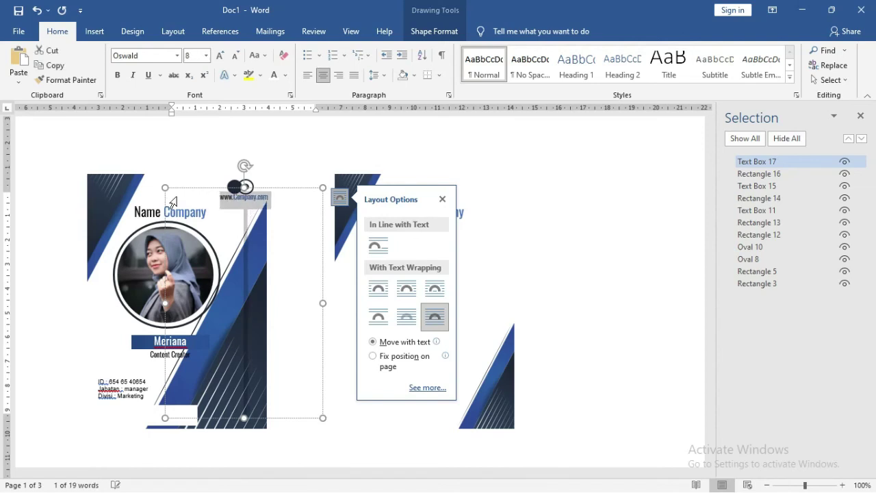
scroll(173, 201, "up", 2, "ctrl")
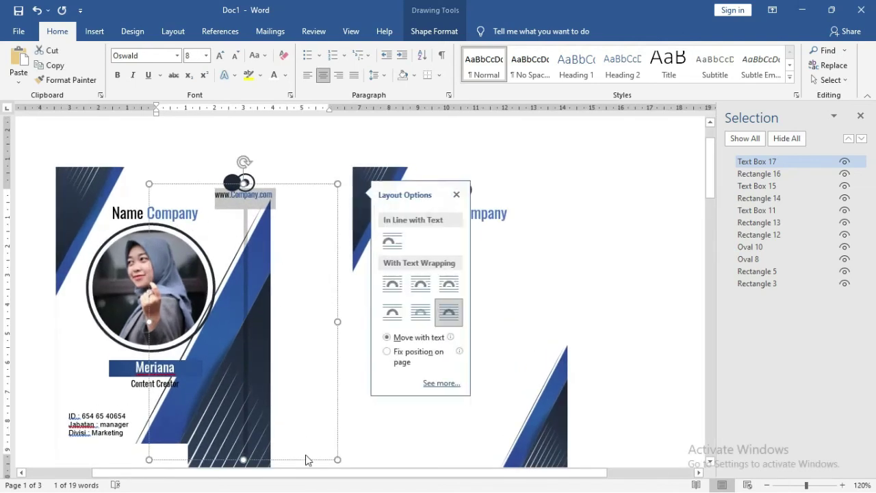
left_click_drag(244, 462, 244, 208)
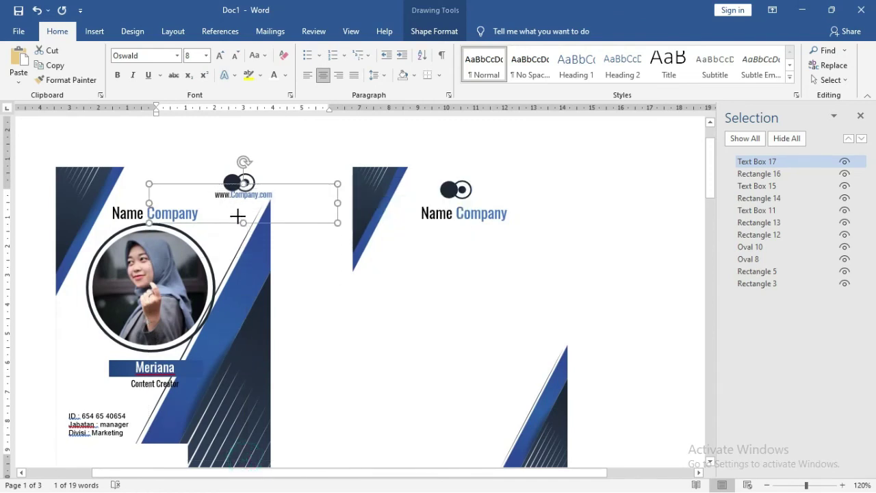
mouse_move(337, 197)
left_mouse_down()
mouse_move(222, 196)
mouse_move(259, 200)
left_mouse_up()
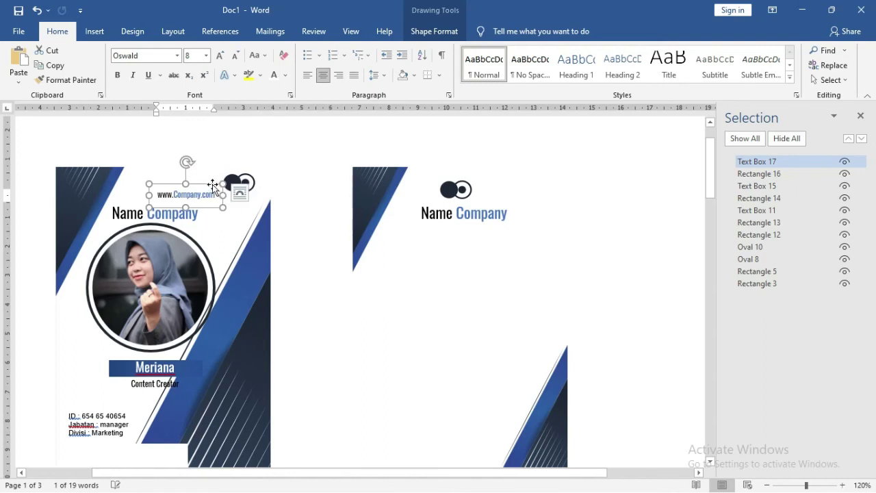
triple_click(258, 199)
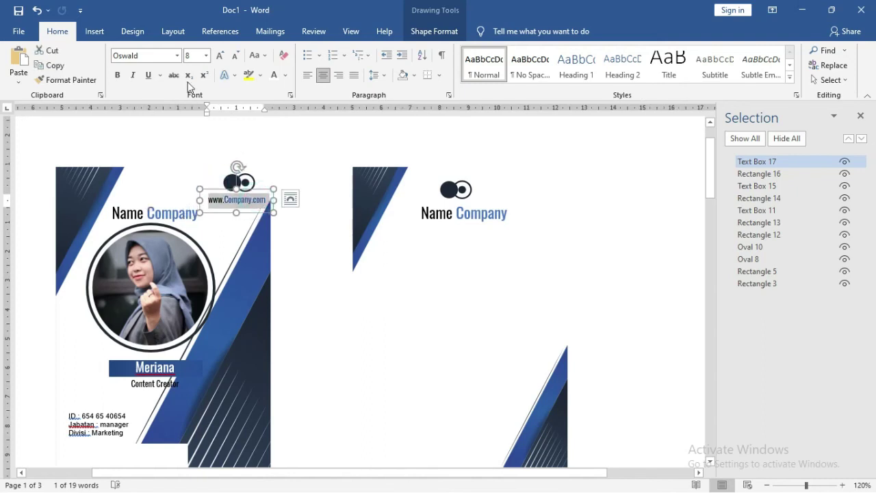
left_click(145, 56)
type("Arial")
key("Return")
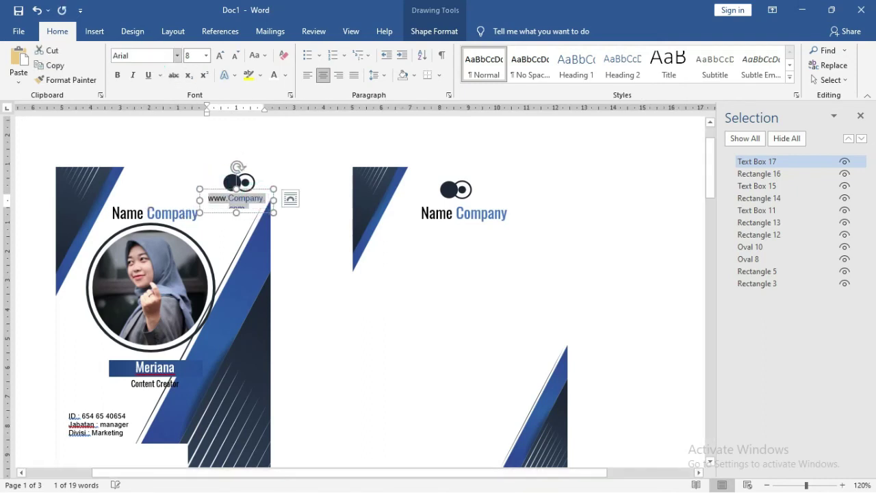
key("ctrl+bracketleft")
key("ctrl+bracketleft")
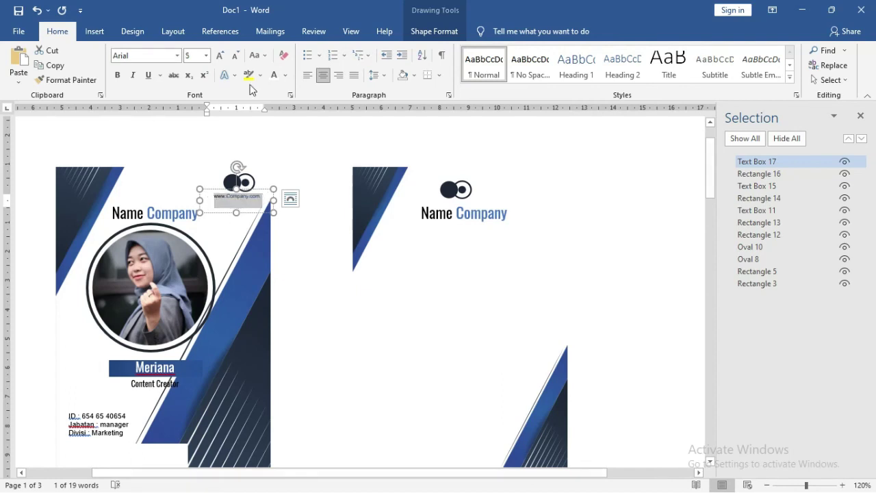
left_click(256, 55)
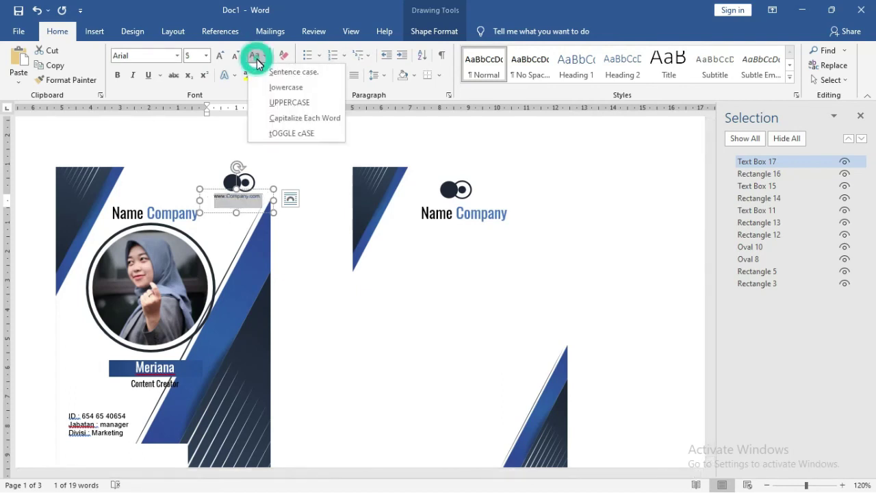
left_click(283, 88)
scroll(245, 205, "up", 3, "ctrl")
scroll(244, 205, "up", 3, "ctrl")
scroll(244, 202, "up", 3, "ctrl")
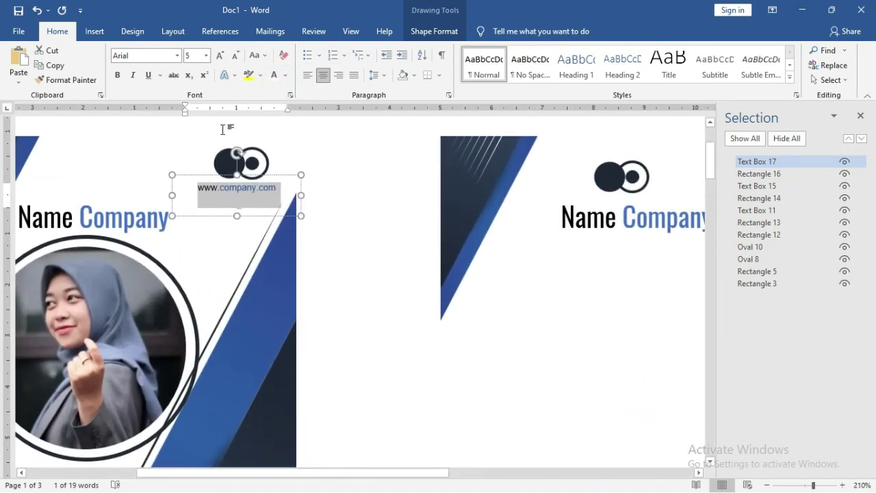
left_click(288, 79)
left_click(342, 167)
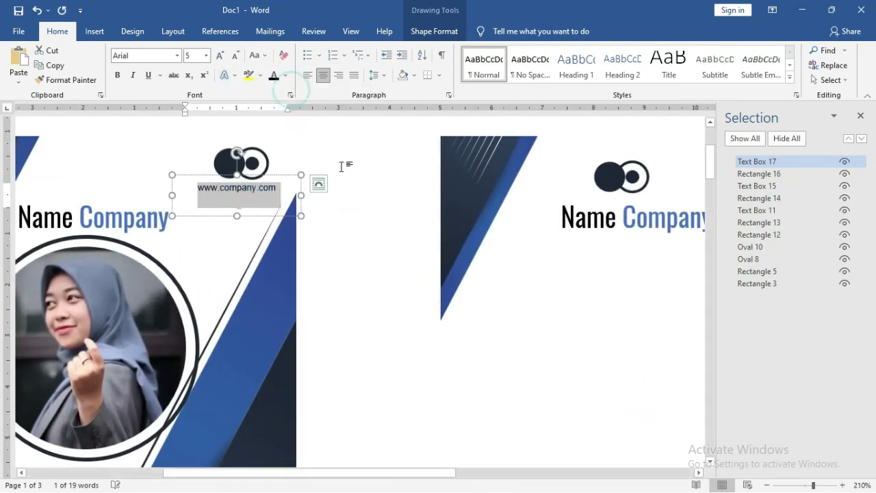
left_click(336, 176)
scroll(233, 212, "down", 5, "ctrl")
scroll(240, 217, "down", 4, "ctrl")
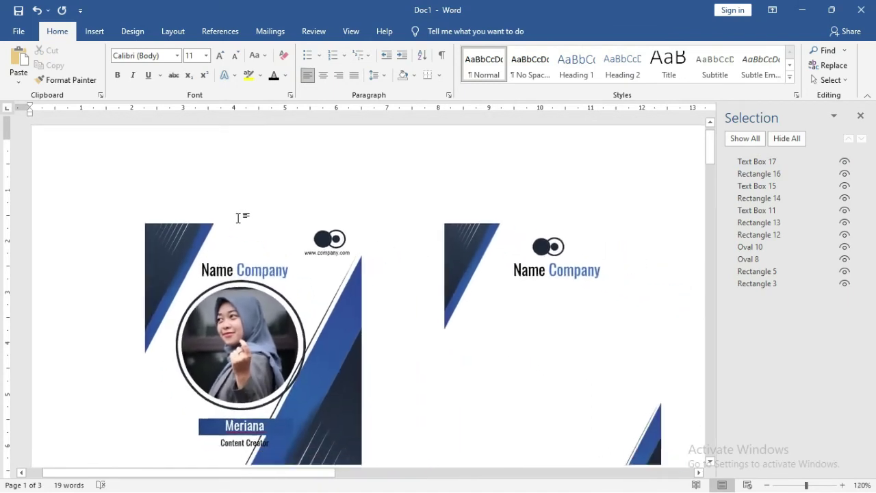
scroll(315, 246, "down", 1, "ctrl")
left_click(308, 232)
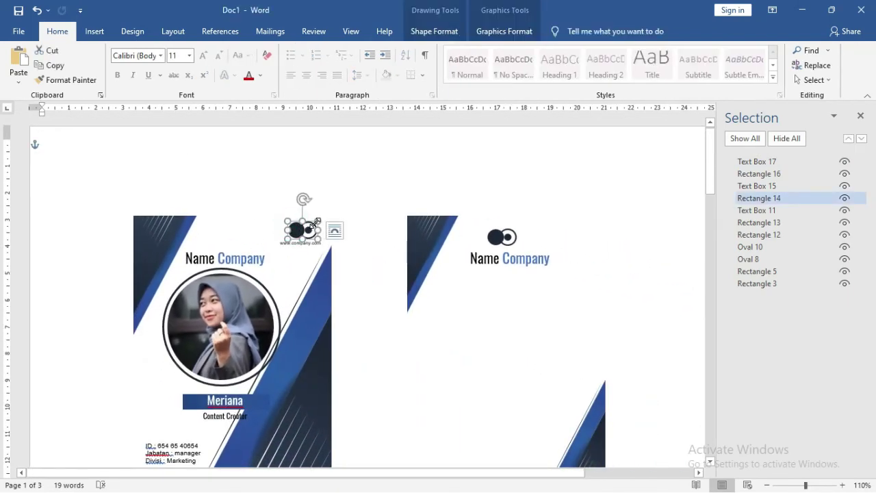
- Copy the website line and paste it on a new line under Name Company on the back card
left_click(342, 190)
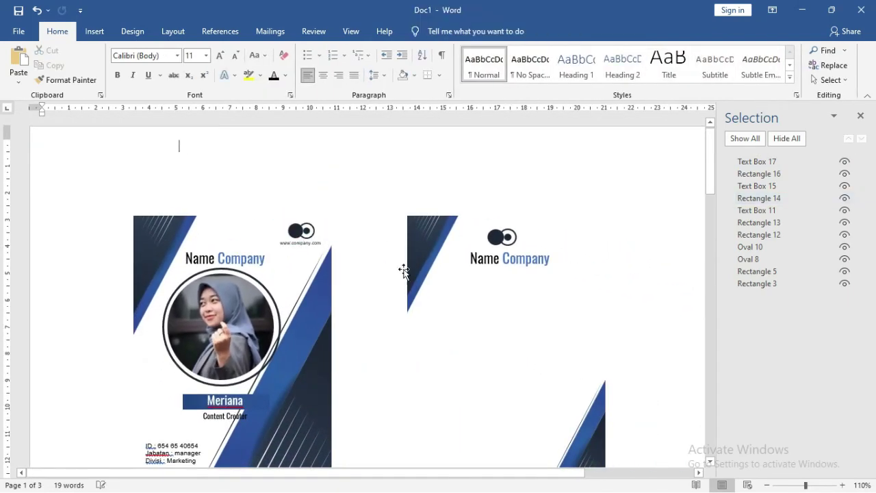
left_click(310, 244)
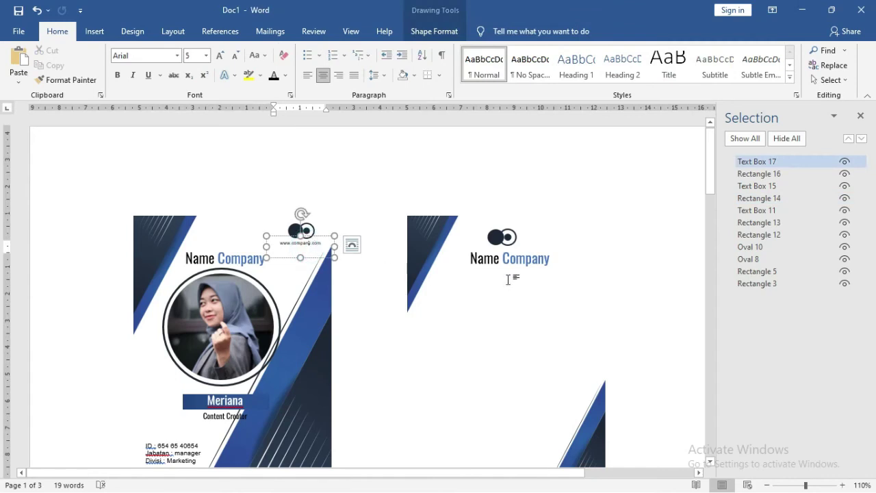
double_click(525, 259)
scroll(524, 323, "down", 2)
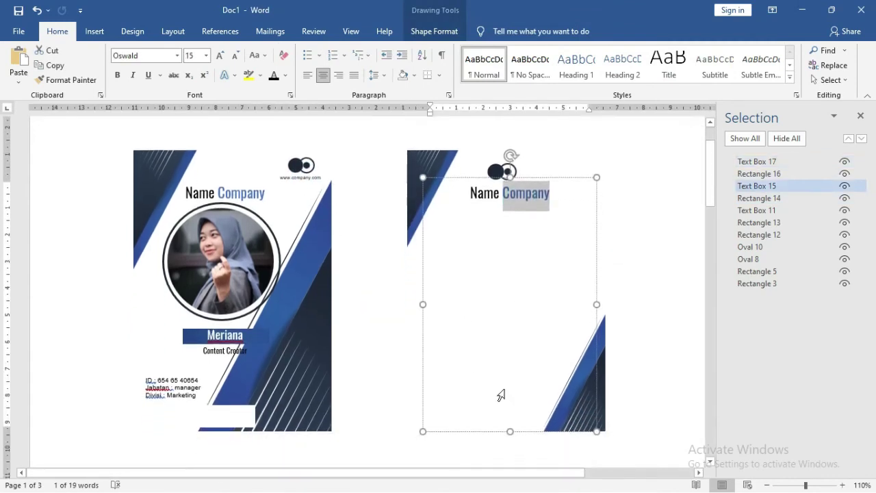
triple_click(308, 180)
key("ctrl+c")
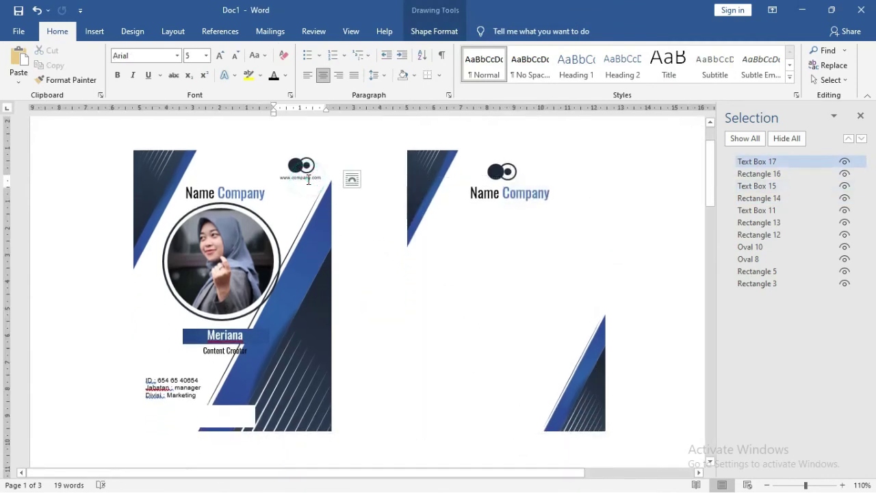
left_click(554, 195)
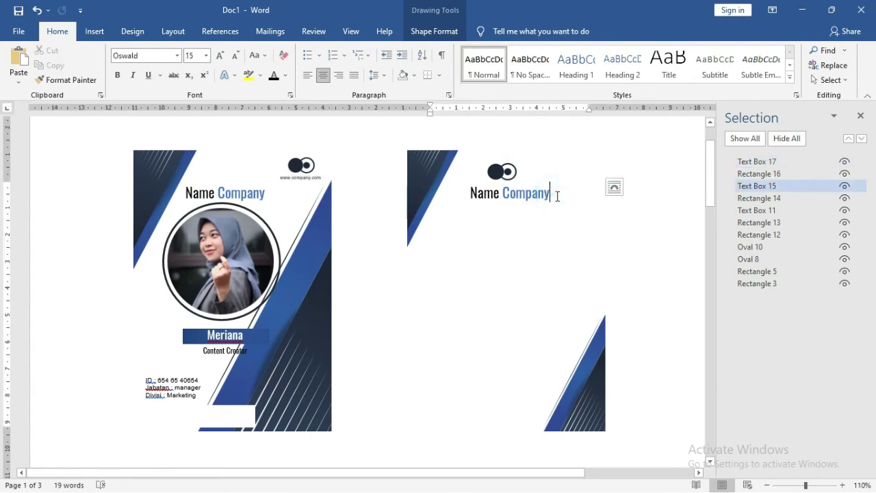
key("Return")
key("ctrl+v")
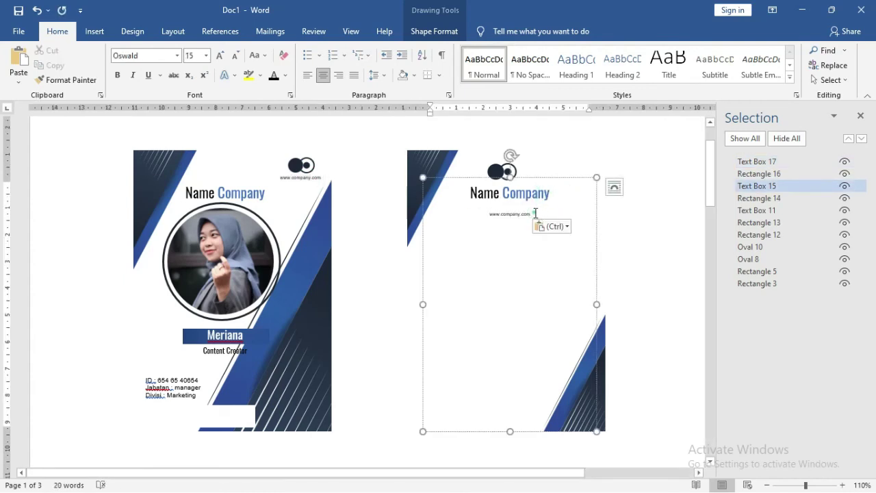
- Remove the space after the title paragraph and enlarge the website line to 8 pt
left_click_drag(541, 218, 448, 195)
left_click(375, 75)
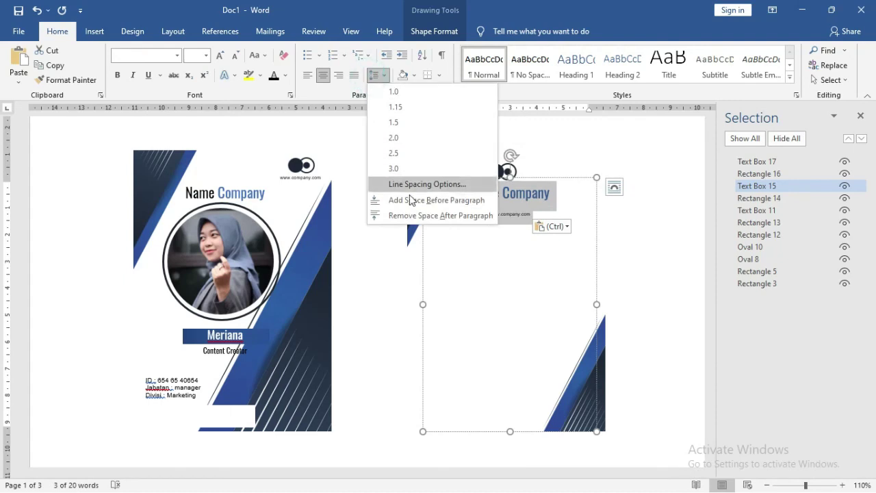
left_click(416, 216)
double_click(531, 207)
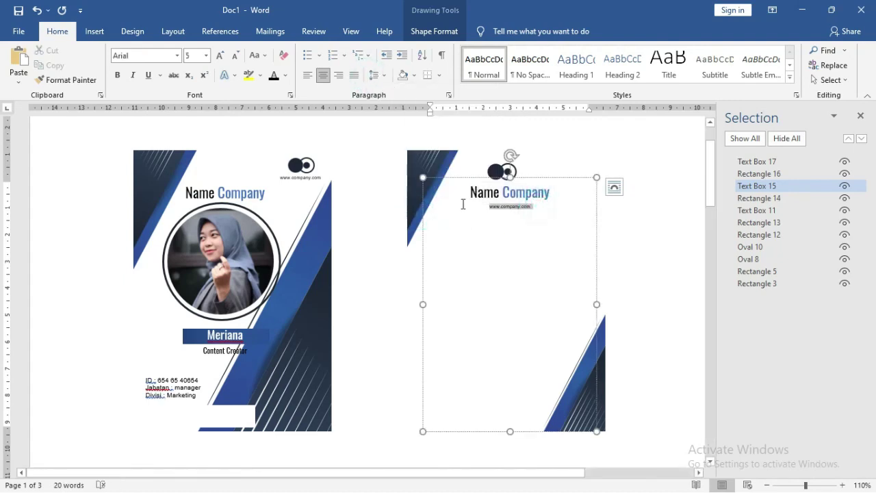
key("ctrl+bracketright")
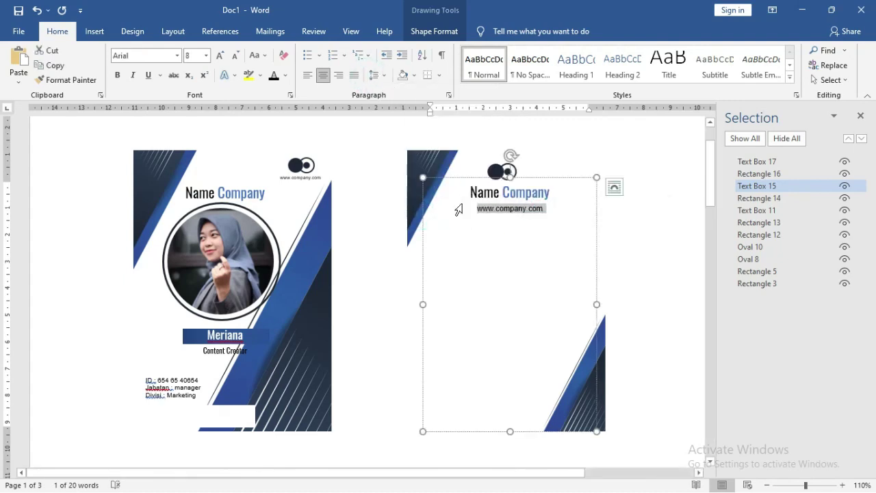
left_click(515, 238)
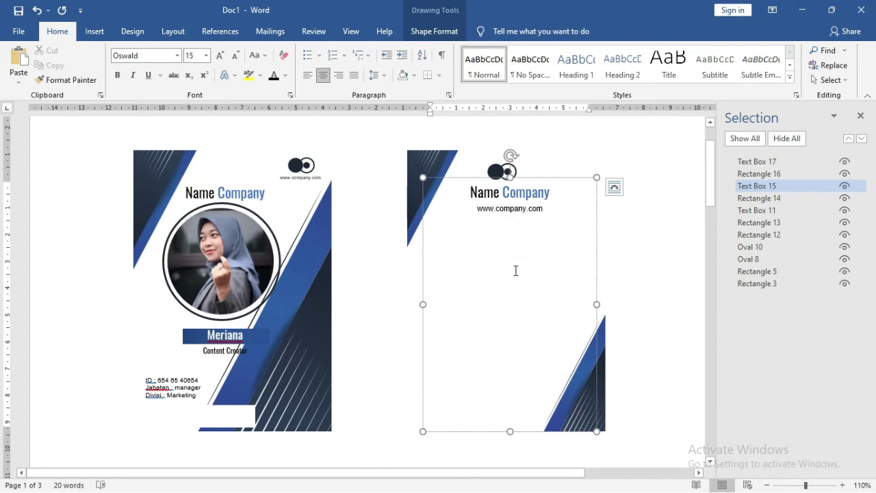
- Save, then paste the Lorem Ipsum paragraph on the back card, clear its formatting and number it
key("ctrl+s")
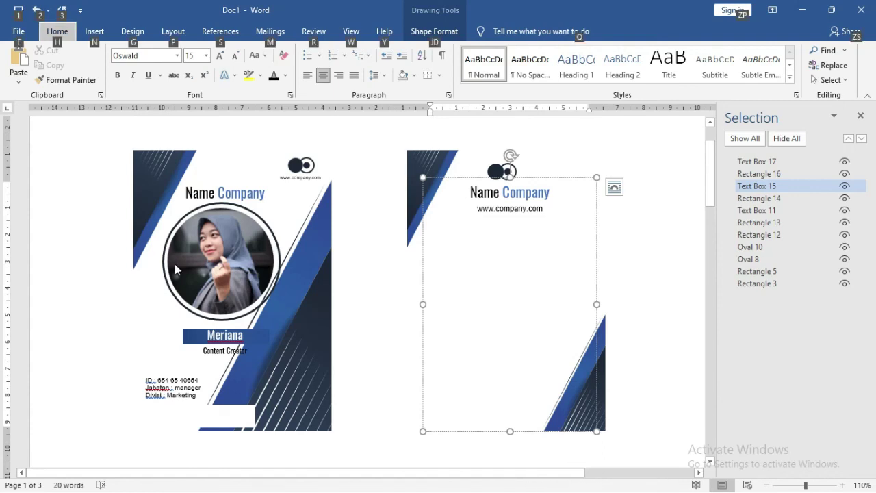
double_click(505, 248)
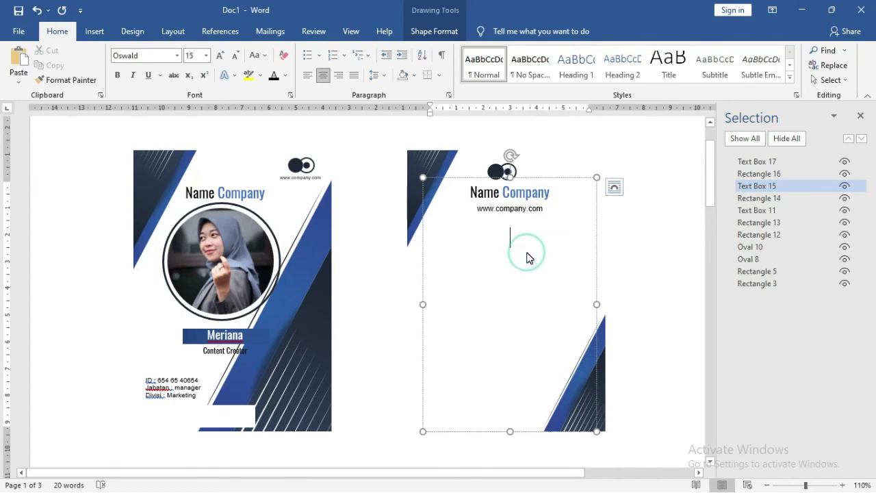
type("Lorem Ipsum is simply dummy text of the printing and typesetting industry. Lorem Ipsum has been the industry's standard dummy text ever since the 1500s, when an unknown printer took a galley of type and scrambled it to make a type specimen book. It has survived not only five centuries,")
left_click_drag(540, 362, 436, 234)
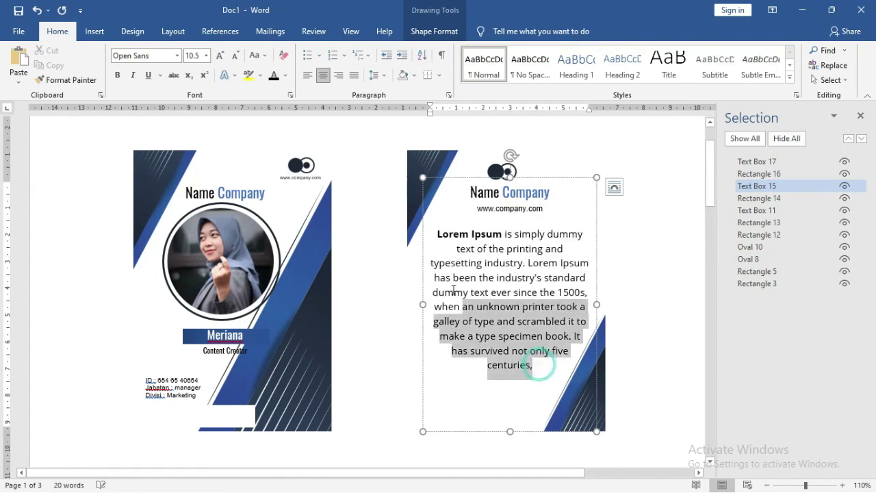
left_click(285, 60)
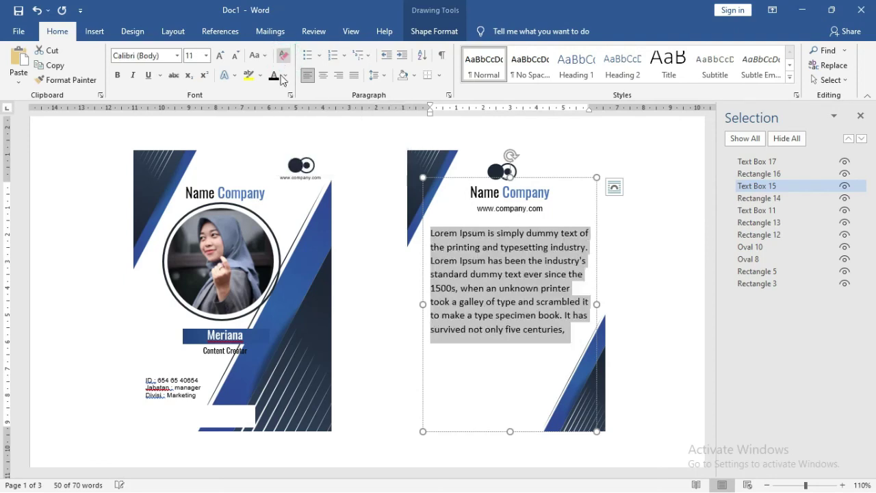
left_click(333, 62)
- Split the paragraph into three numbered items after 'industry.' and before 'when an unknown printer'
left_click(483, 248)
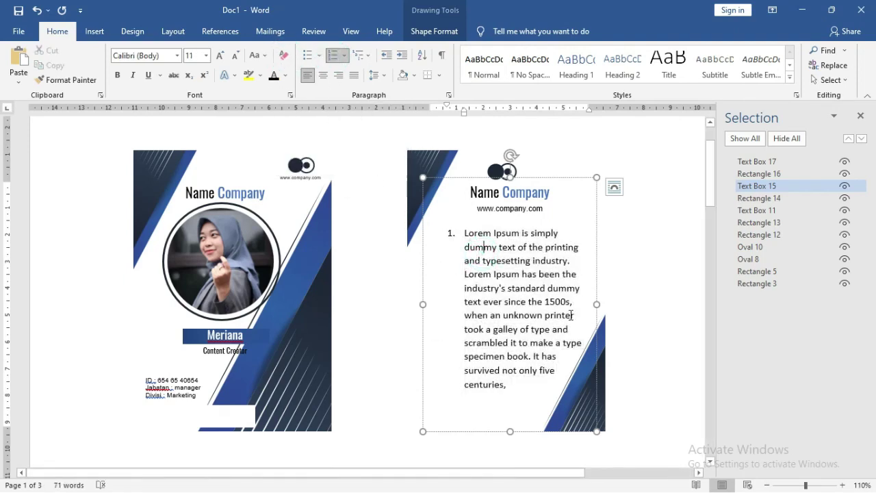
left_click(570, 264)
key("Return")
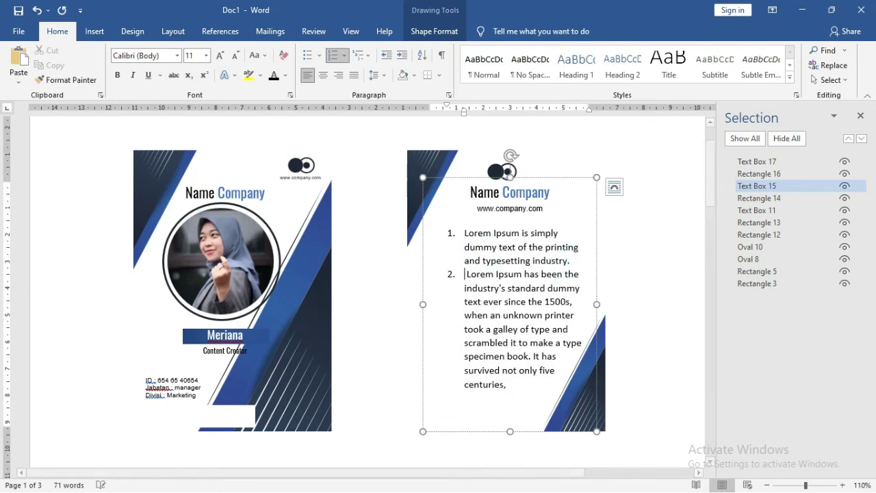
left_click(572, 305)
key("Return")
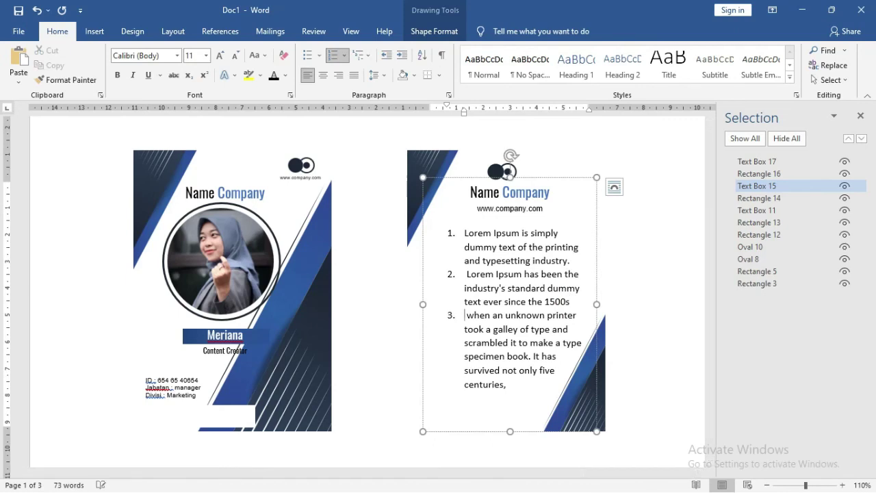
key("Delete")
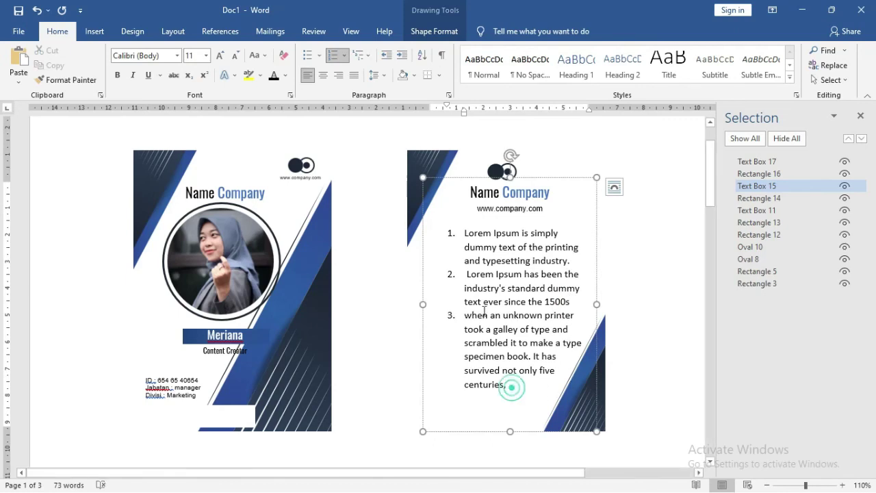
- Shrink the numbered list to 9 pt and move its left indent further left
left_click_drag(484, 311, 455, 236)
key("ctrl+bracketleft")
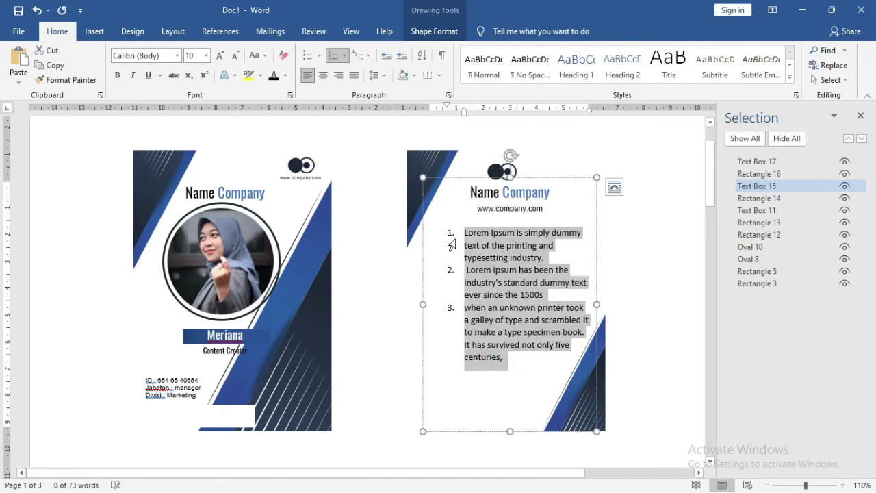
key("ctrl+bracketleft")
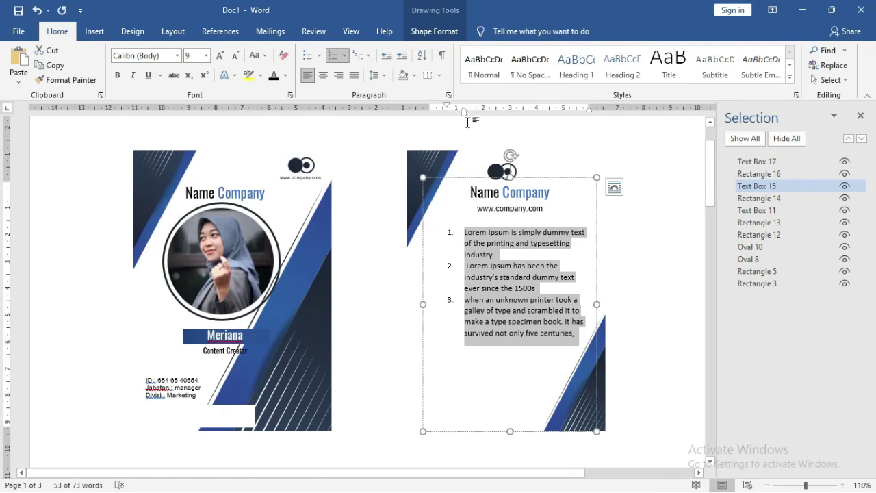
left_click_drag(466, 112, 458, 112)
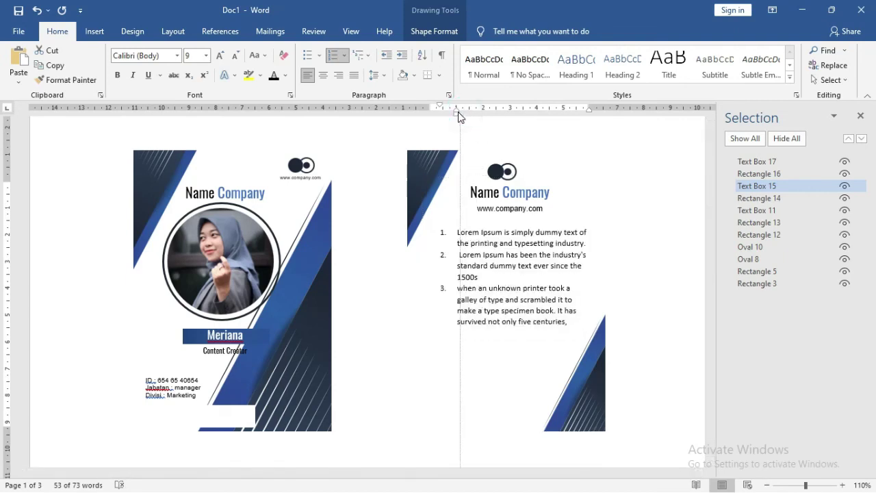
- Put the Signature label on a plain line below the list and indent it slightly with a Tab
left_click(501, 322)
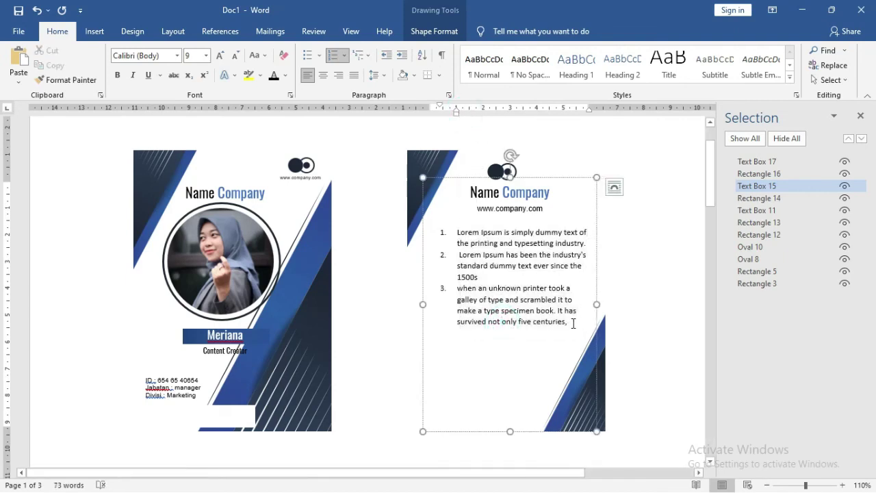
left_click(573, 323)
key("Return")
key("Return")
type("Signature")
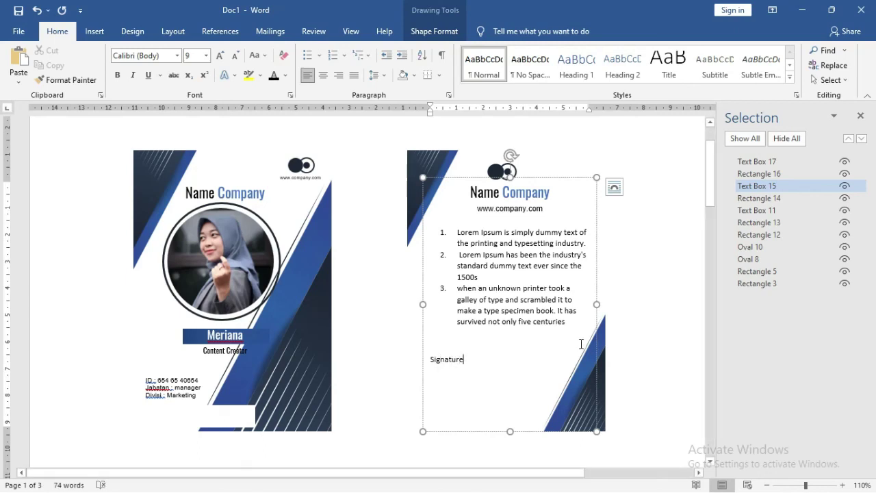
left_click(431, 356)
left_click_drag(429, 110, 436, 111)
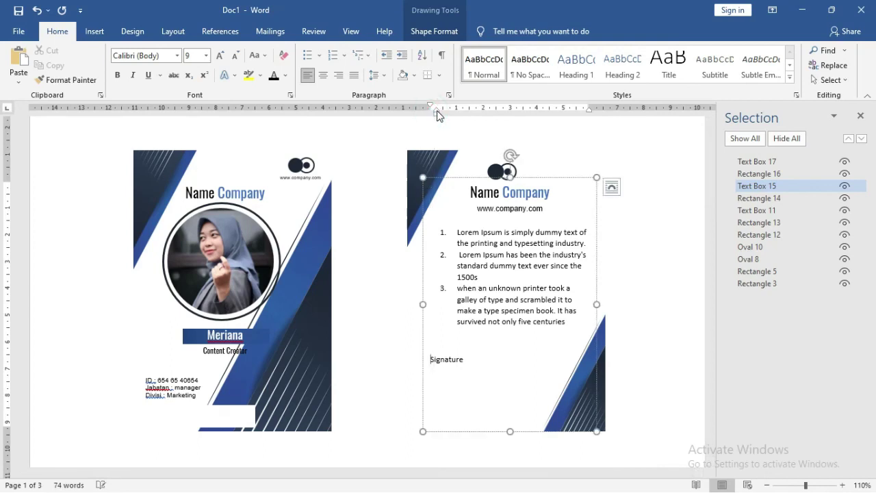
key("Tab")
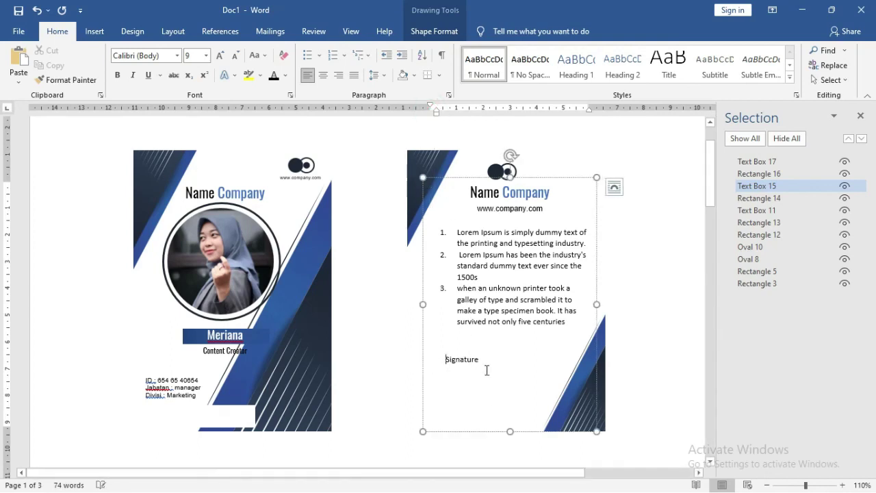
left_click(485, 359)
- Turn on Select Objects and drag-select all the shapes of the front card
scroll(256, 258, "down", 1, "ctrl")
left_click(228, 252)
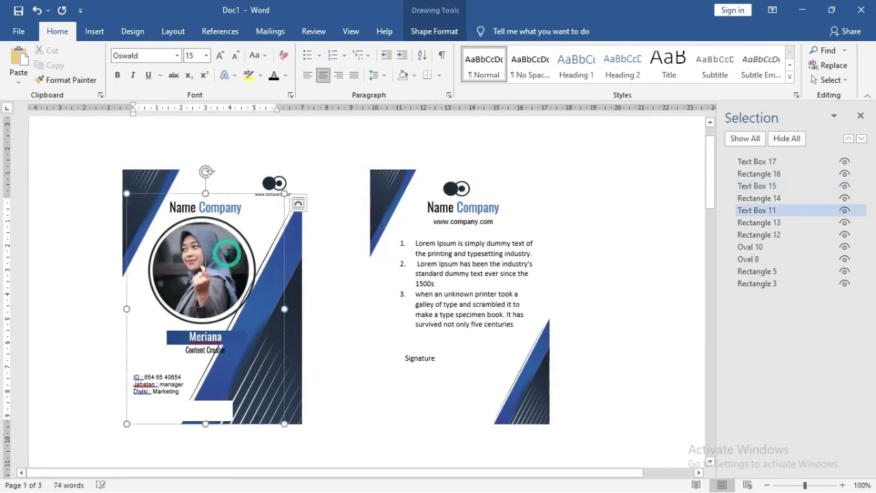
scroll(446, 255, "down", 5)
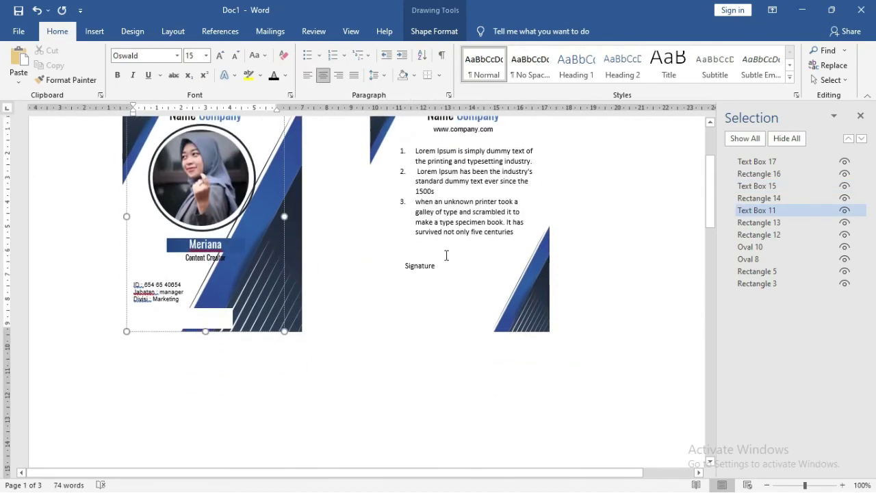
scroll(446, 254, "up", 6)
scroll(334, 249, "down", 3, "ctrl")
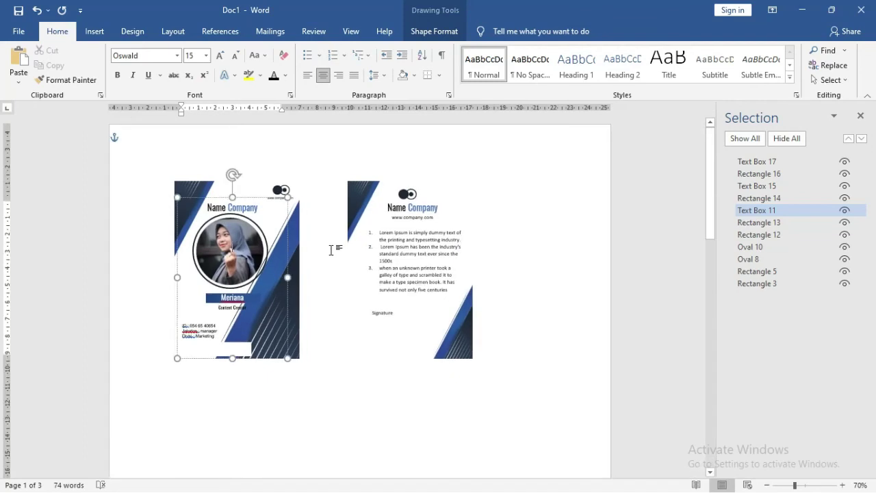
scroll(333, 249, "down", 1, "ctrl")
scroll(333, 249, "down", 1, "ctrl")
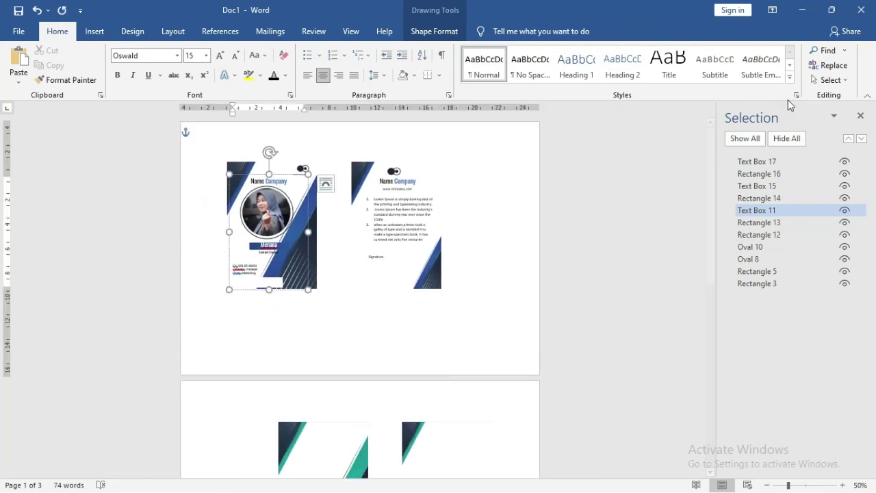
left_click(828, 82)
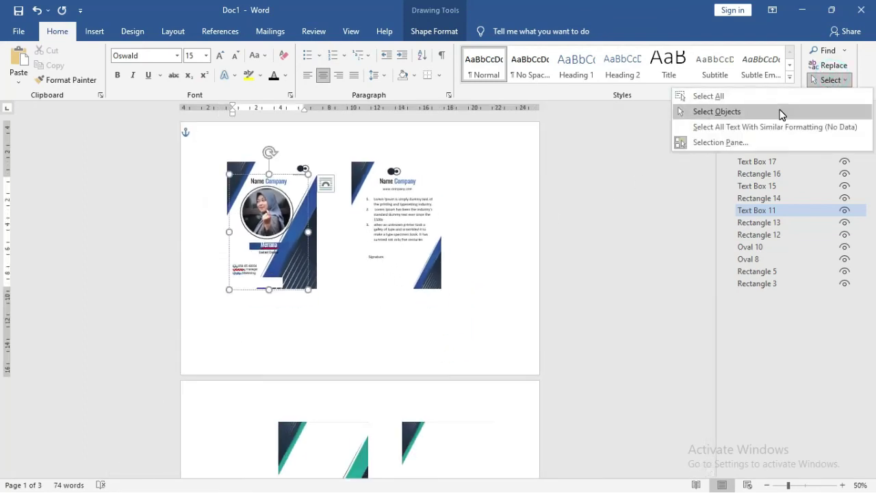
left_click(781, 114)
left_click_drag(210, 153, 328, 312)
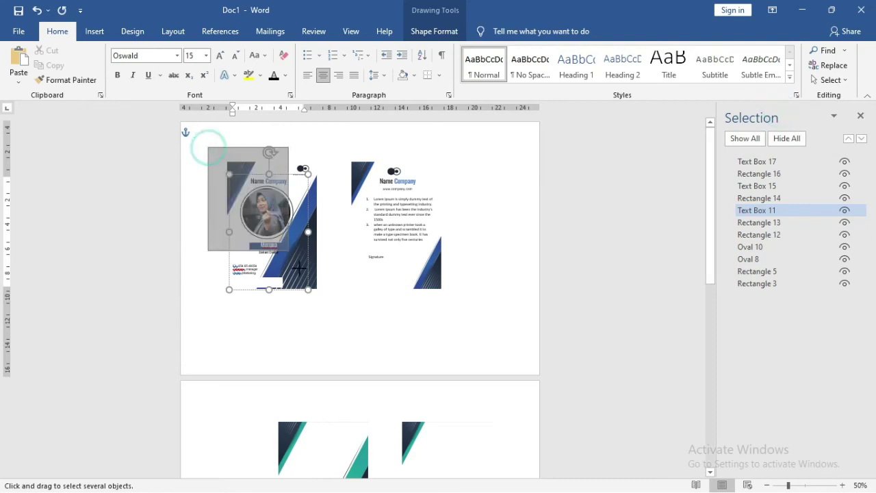
right_click(267, 208)
left_click(229, 152)
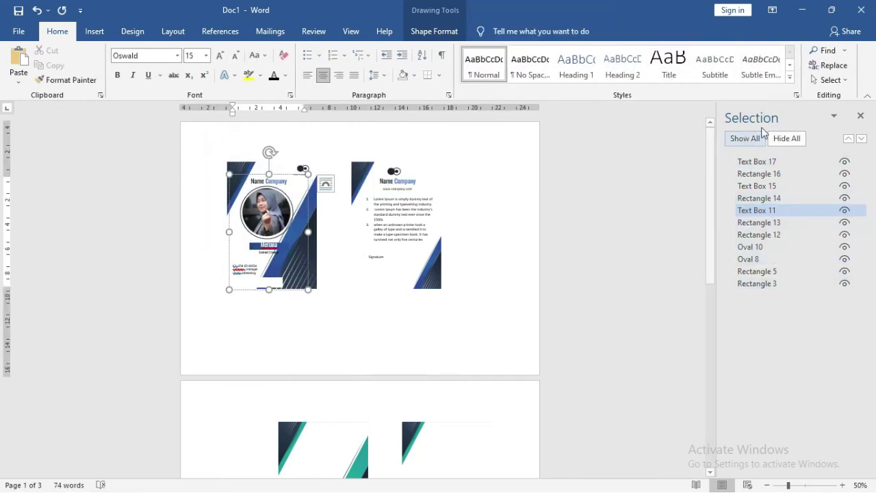
- Reselect the front card's shapes and group them as Group 18
left_click(830, 80)
left_click(717, 111)
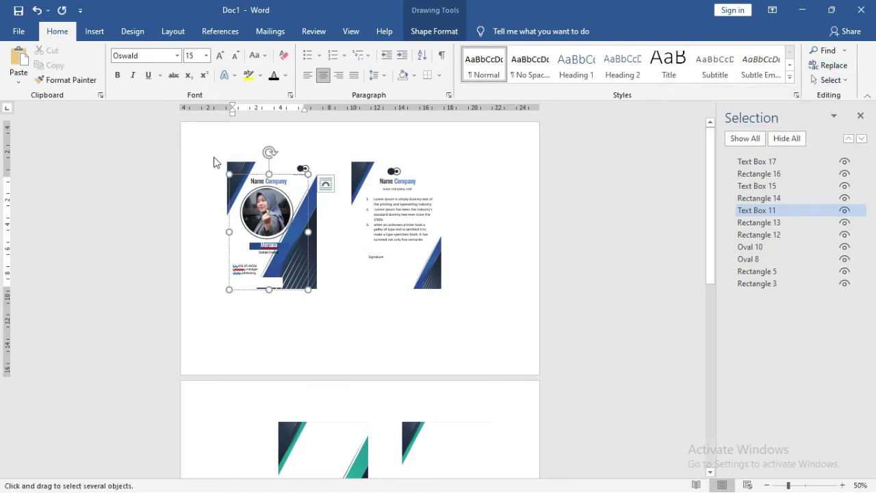
left_click_drag(204, 147, 334, 309)
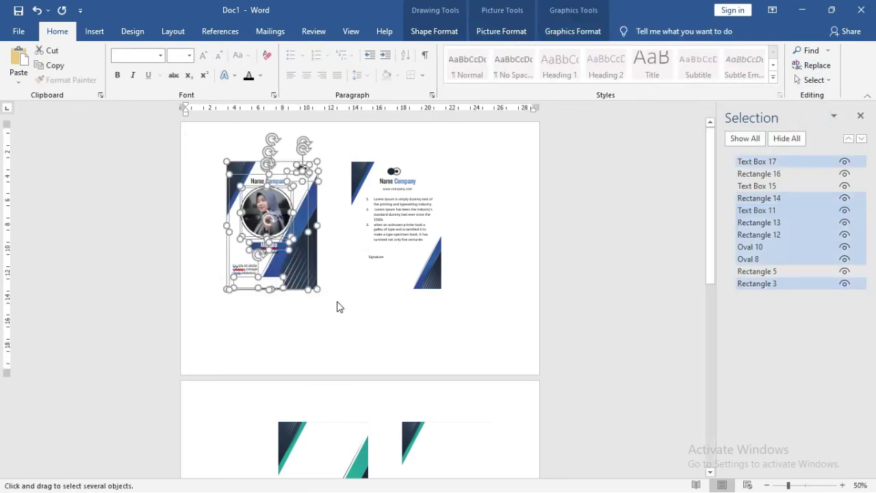
key("ctrl+g")
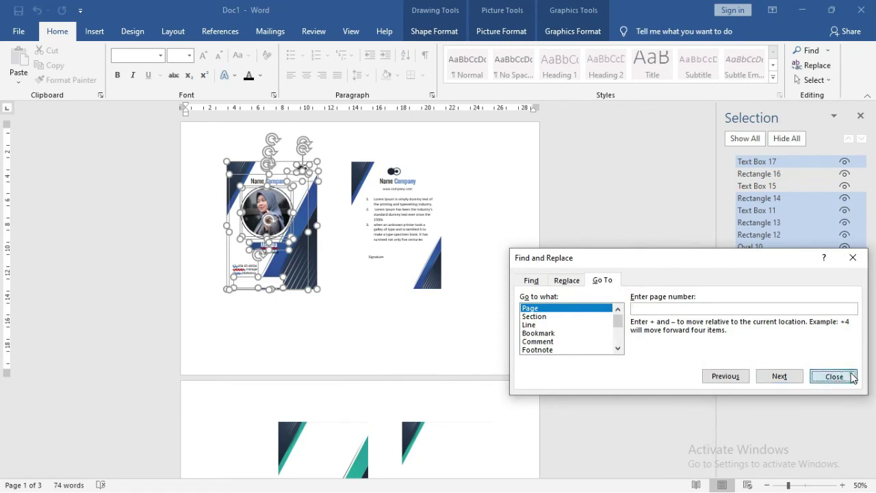
left_click(833, 376)
right_click(308, 212)
mouse_move(340, 286)
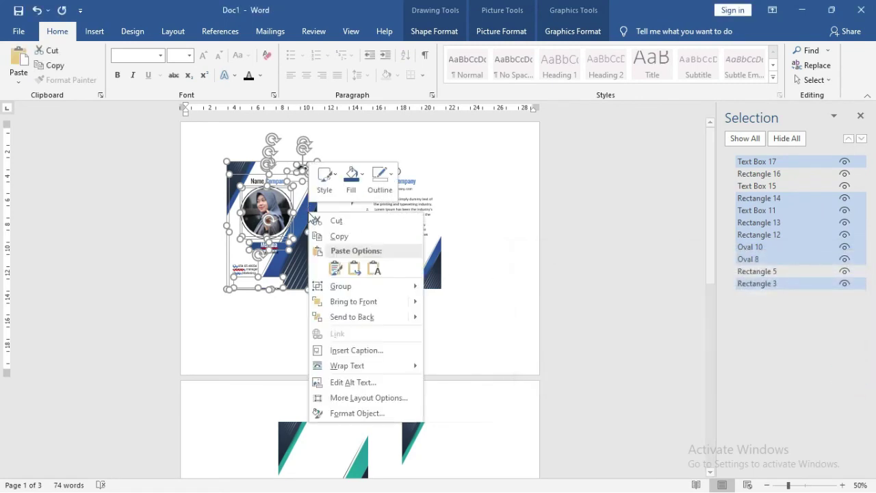
left_click(454, 287)
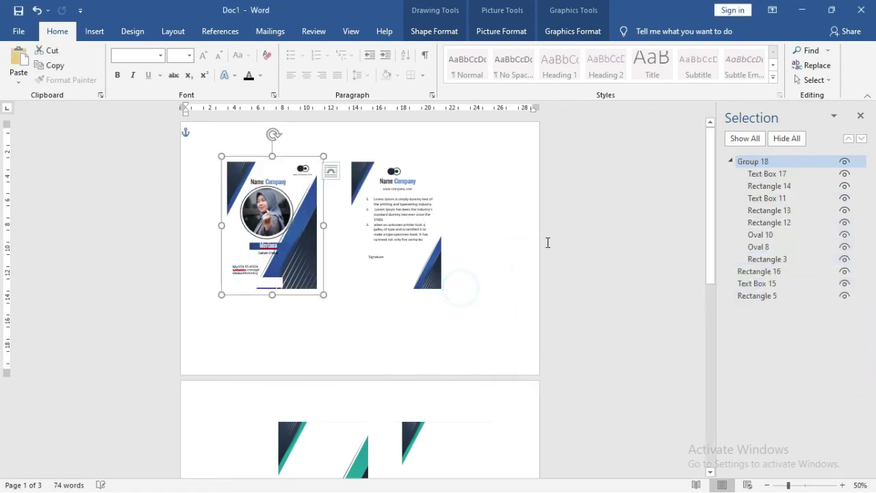
left_click(814, 80)
left_click(804, 111)
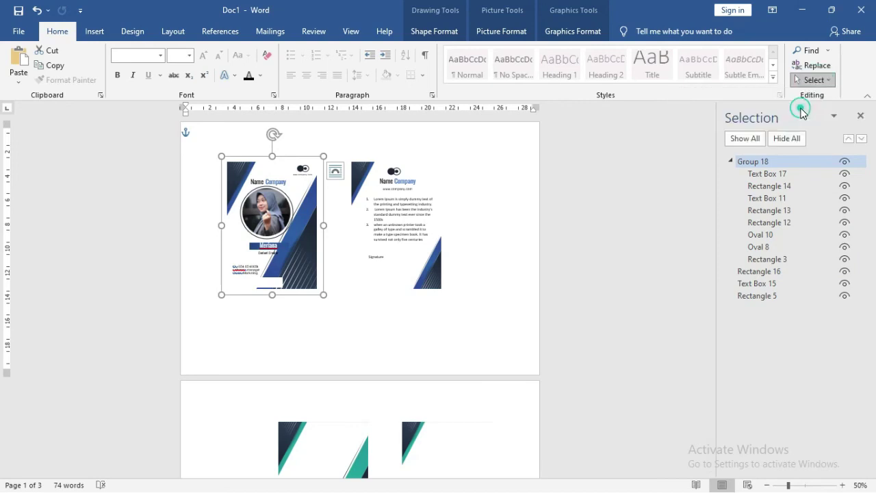
- Drag-select Rectangle 16, Text Box 15 and Rectangle 5 and group them as Group 19
left_click_drag(341, 134, 465, 324)
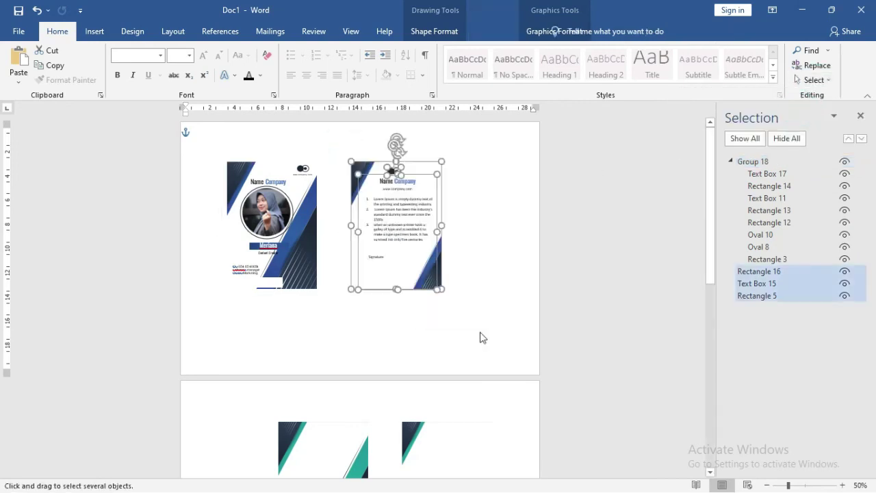
right_click(413, 176)
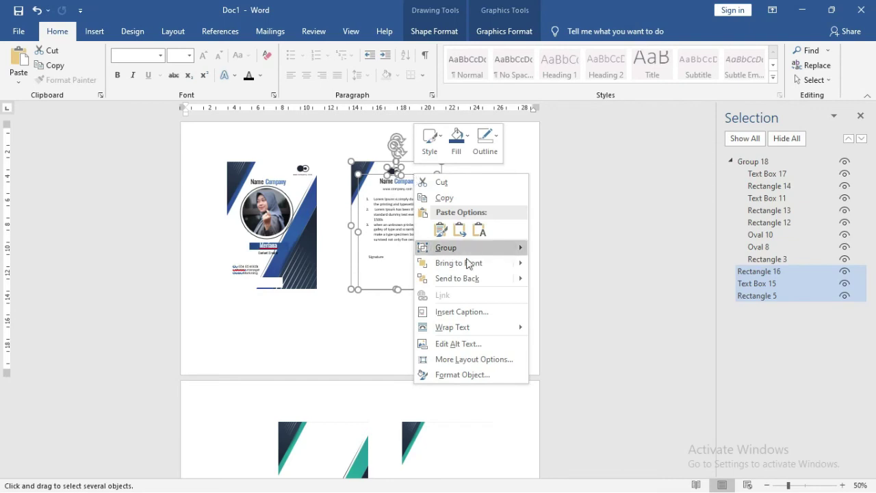
mouse_move(445, 247)
left_click(559, 250)
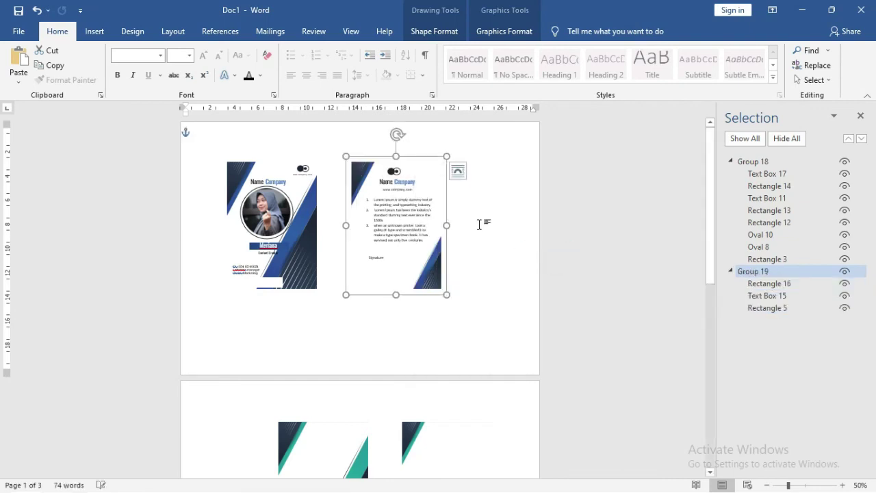
left_click(477, 219)
- Select both the front and back card groups on page 1
scroll(347, 242, "down", 1)
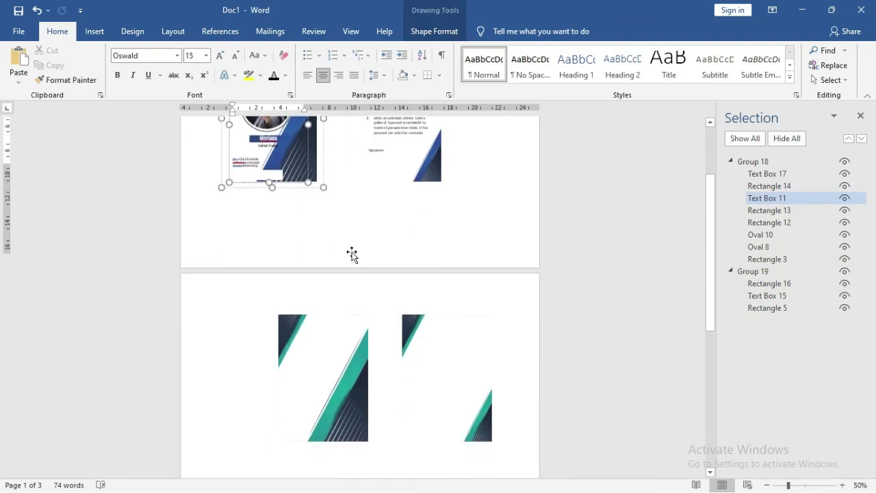
scroll(353, 252, "down", 2)
scroll(354, 276, "down", 1)
scroll(356, 290, "up", 2)
scroll(356, 290, "up", 3)
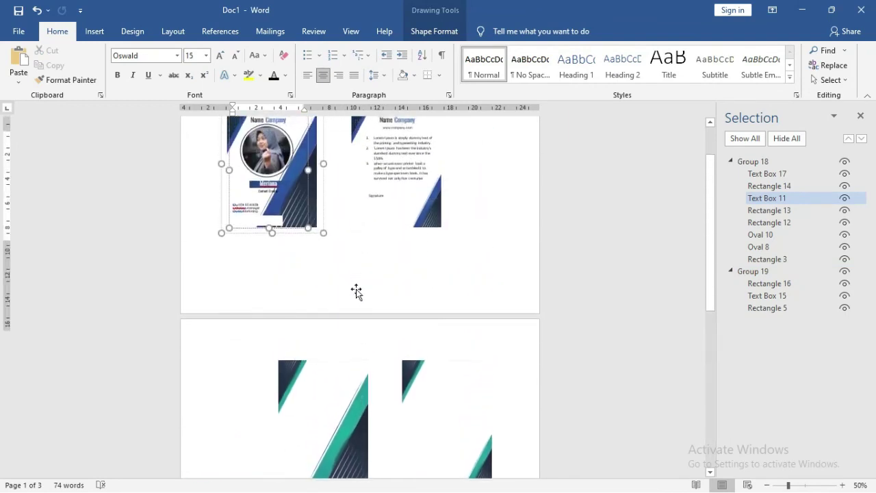
scroll(355, 290, "up", 1)
scroll(331, 271, "down", 4, "ctrl")
scroll(332, 271, "up", 1, "ctrl")
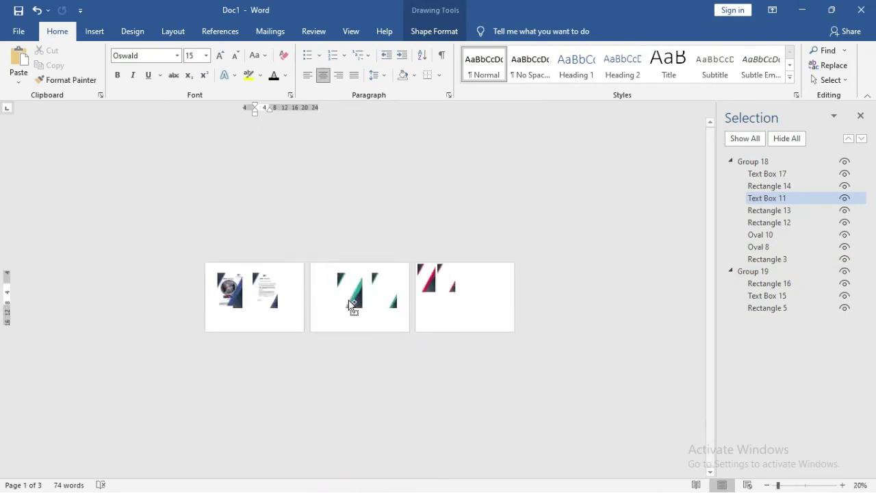
scroll(331, 267, "up", 2, "ctrl")
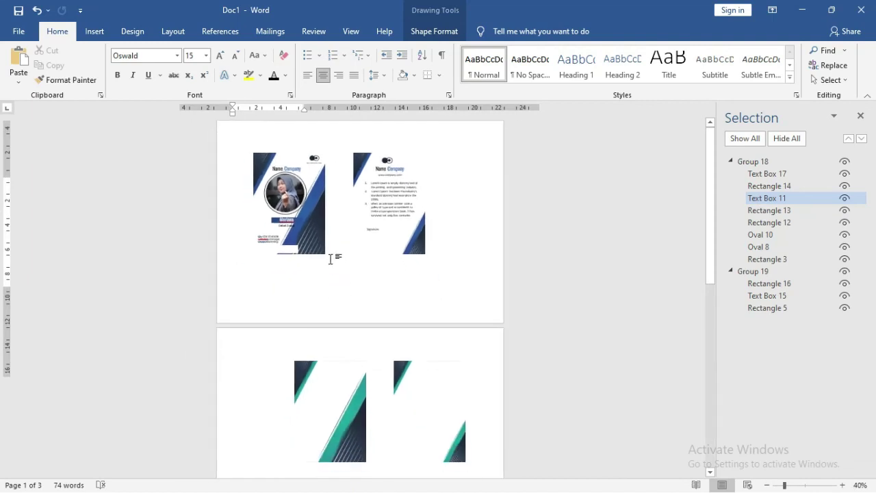
scroll(331, 270, "up", 1)
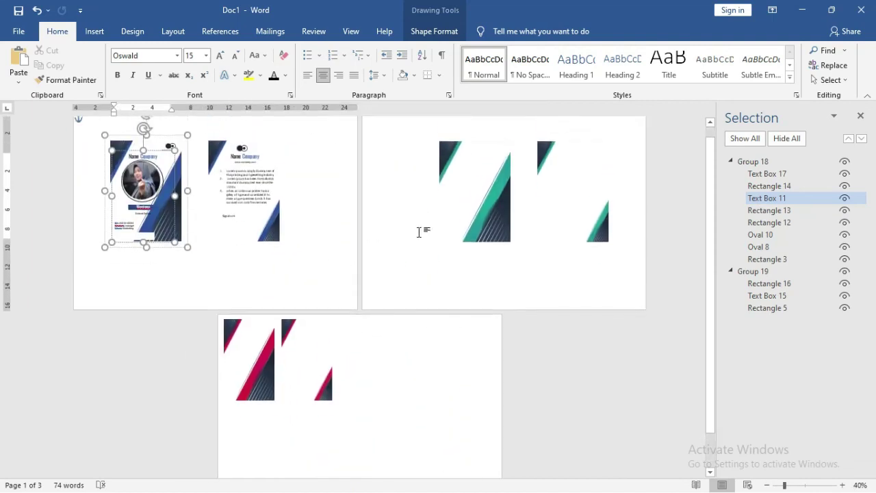
left_click(263, 184)
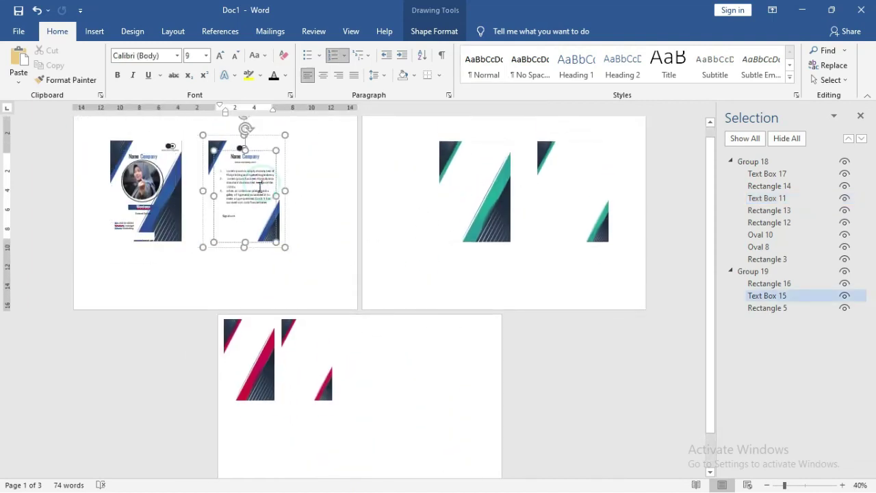
left_click(161, 166)
left_click(177, 136)
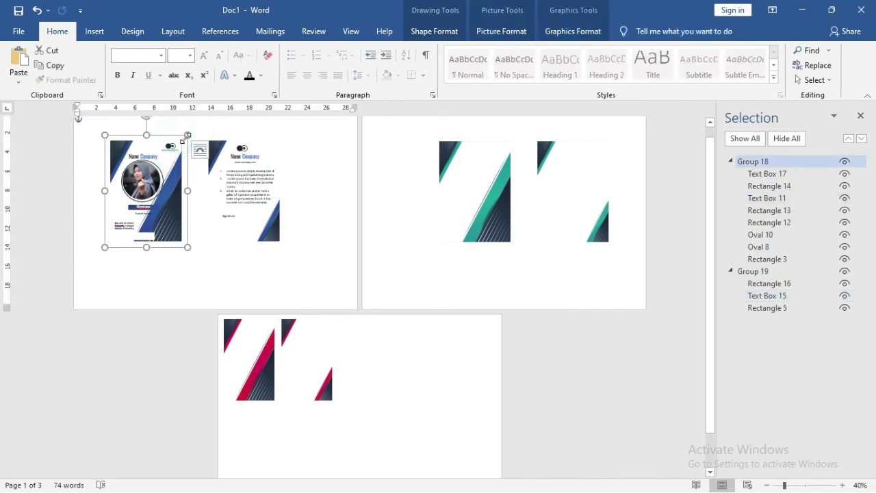
left_click(240, 144, "shift")
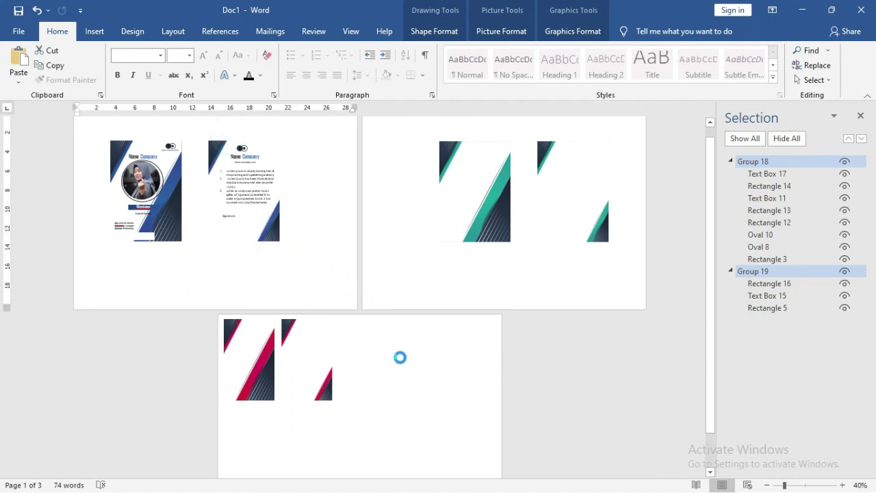
- Copy both cards to page 3, undo the copy, and save Doc1
left_click_drag(230, 136, 426, 399)
scroll(386, 328, "down", 1)
scroll(403, 342, "down", 1)
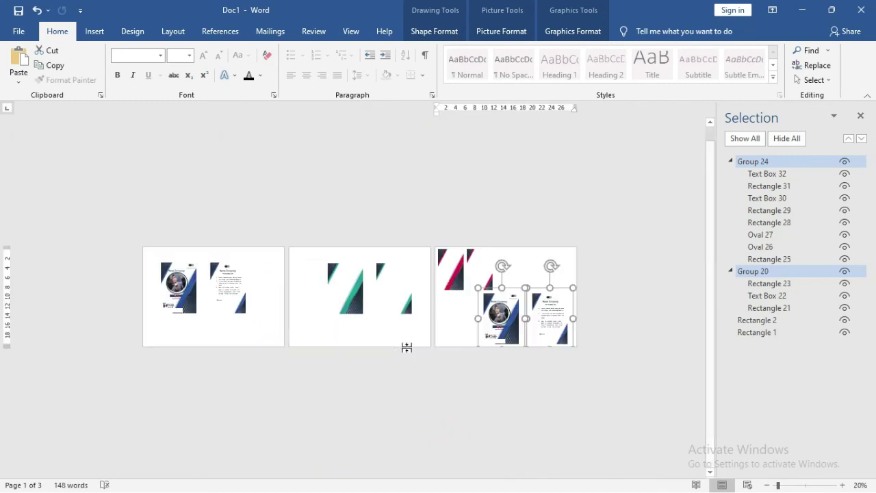
key("ctrl+z")
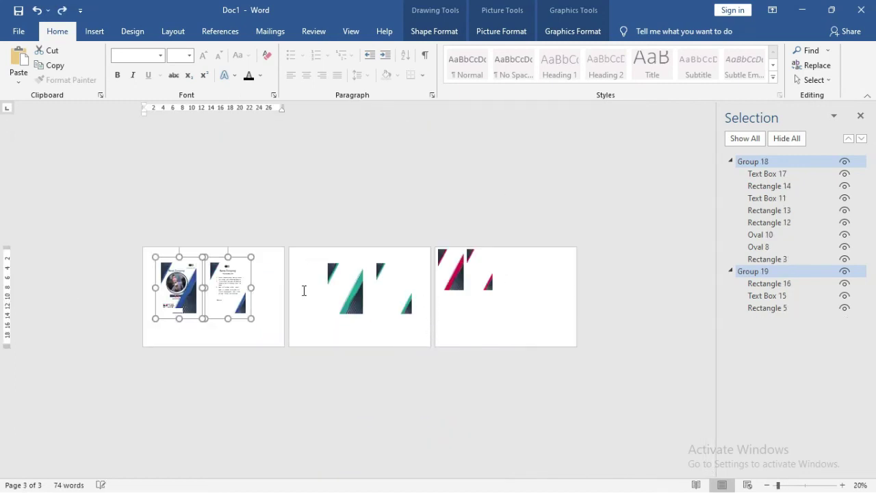
scroll(304, 290, "up", 2)
scroll(303, 291, "up", 1)
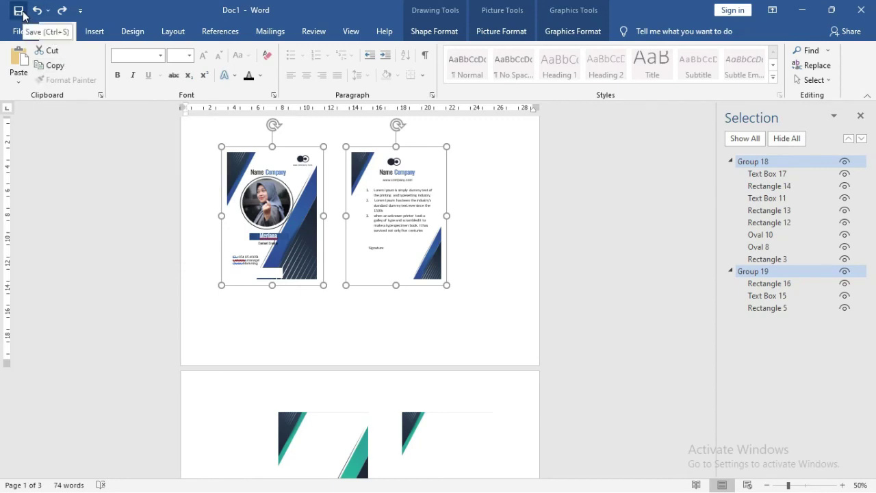
left_click(16, 13)
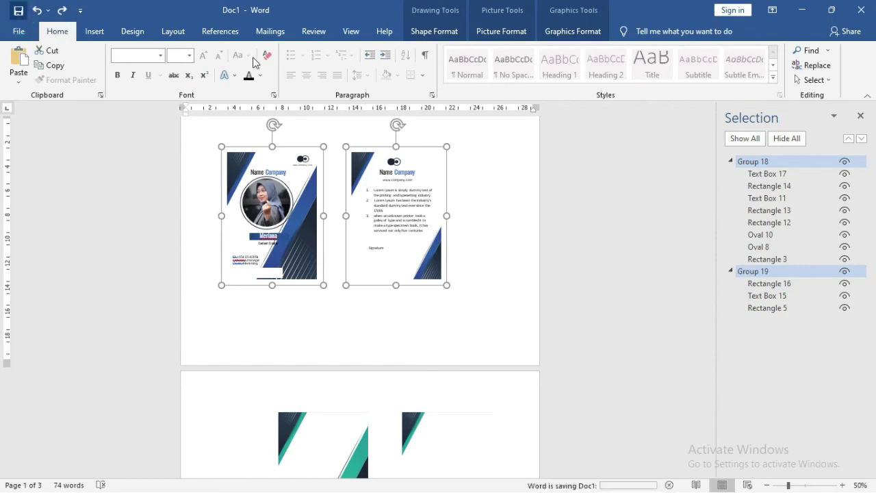